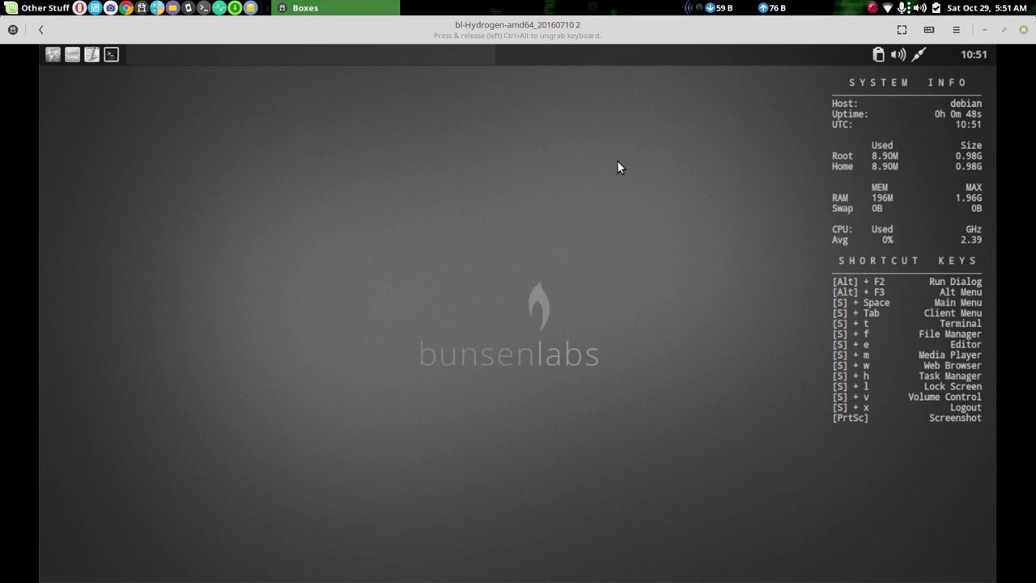
{"action": "left_click", "coordinate": [537, 51]}
{"action": "left_click", "coordinate": [460, 54]}
{"action": "left_click", "coordinate": [527, 54]}
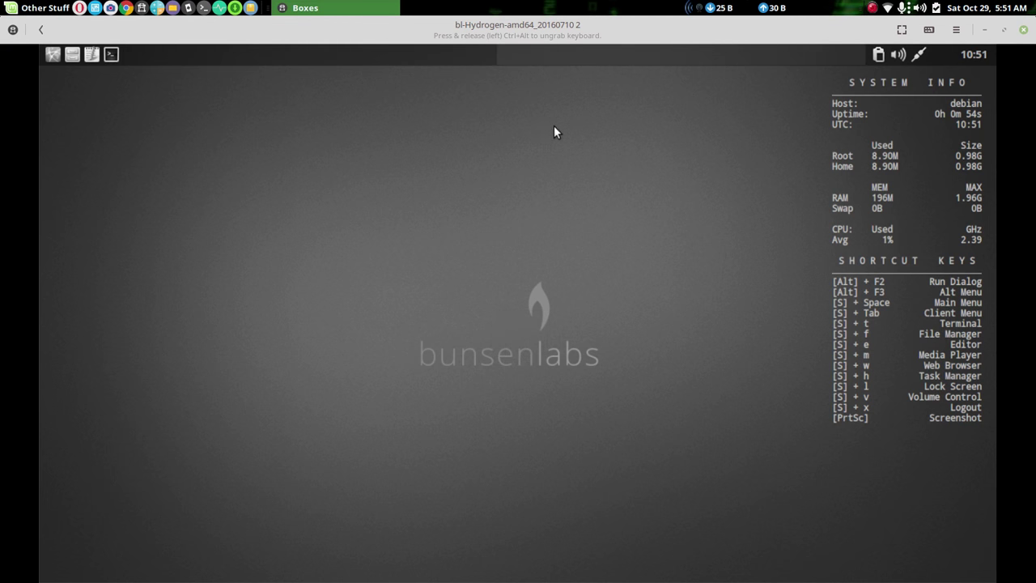
Open the file manager, make its window wider and shorter, and place it near the middle of the desktop
{"action": "left_click", "coordinate": [72, 54]}
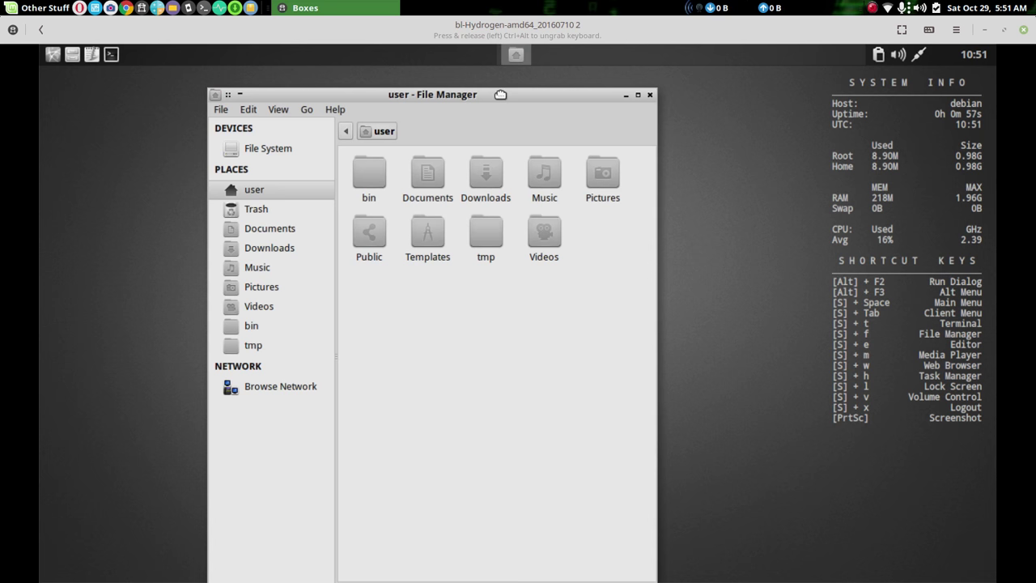
{"action": "left_click_drag", "start_coordinate": [500, 94], "coordinate": [497, 96]}
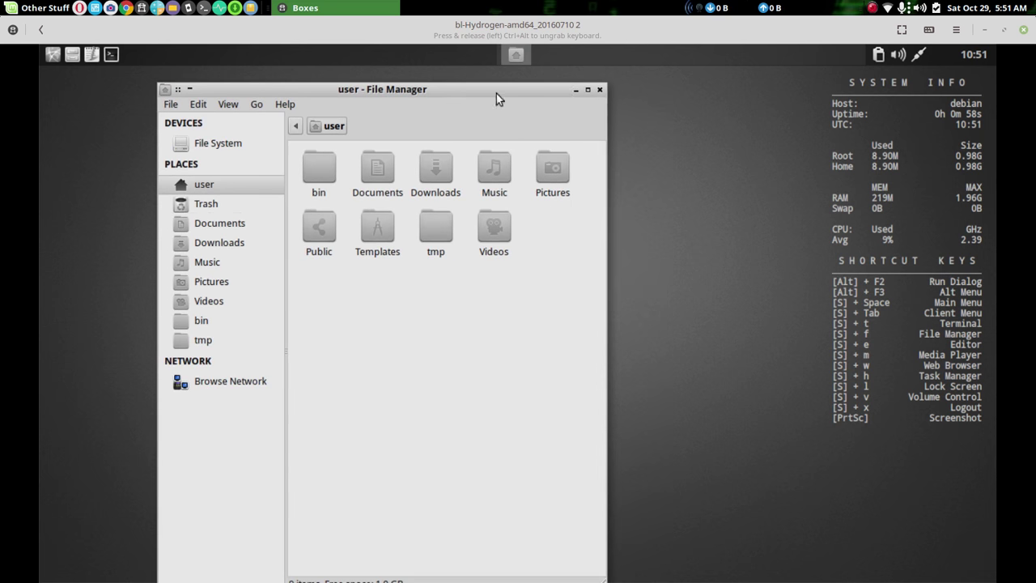
{"action": "left_click_drag", "start_coordinate": [610, 91], "coordinate": [635, 301]}
{"action": "left_click_drag", "start_coordinate": [437, 301], "coordinate": [411, 125]}
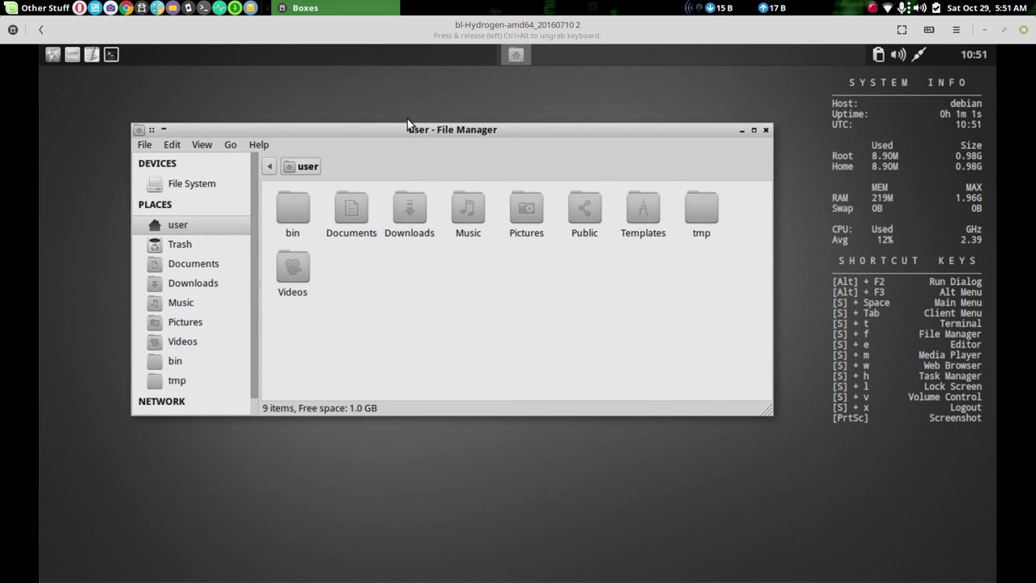
View the file manager's About information and close the file manager
{"action": "left_click", "coordinate": [258, 145]}
{"action": "left_click", "coordinate": [267, 177]}
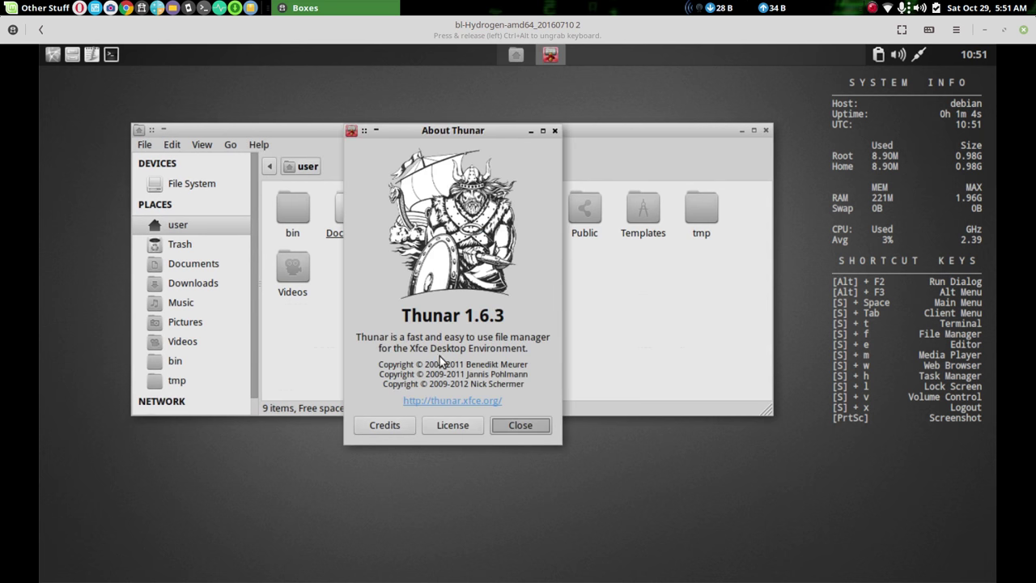
{"action": "left_click", "coordinate": [517, 427]}
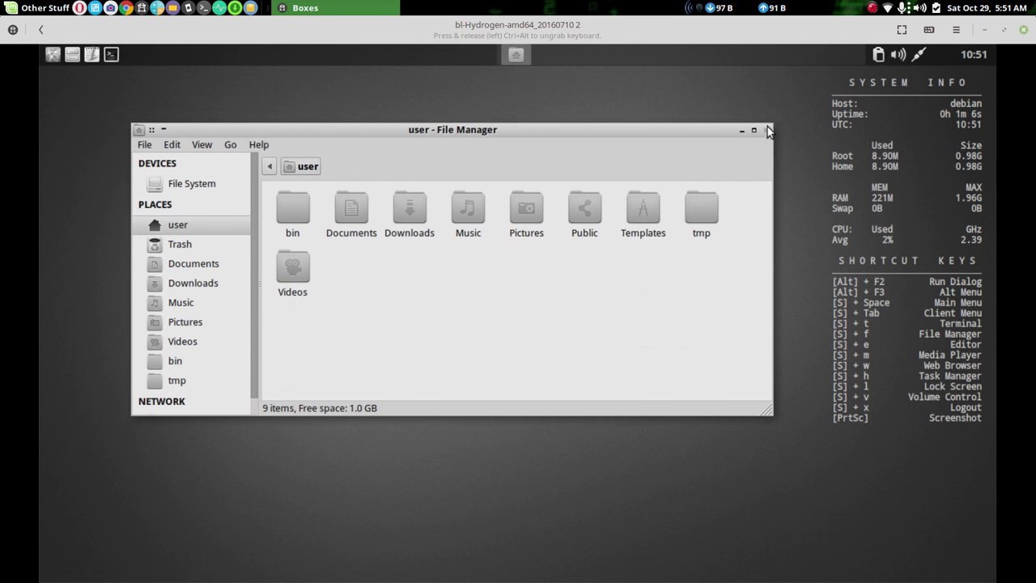
{"action": "left_click_drag", "start_coordinate": [661, 133], "coordinate": [689, 113]}
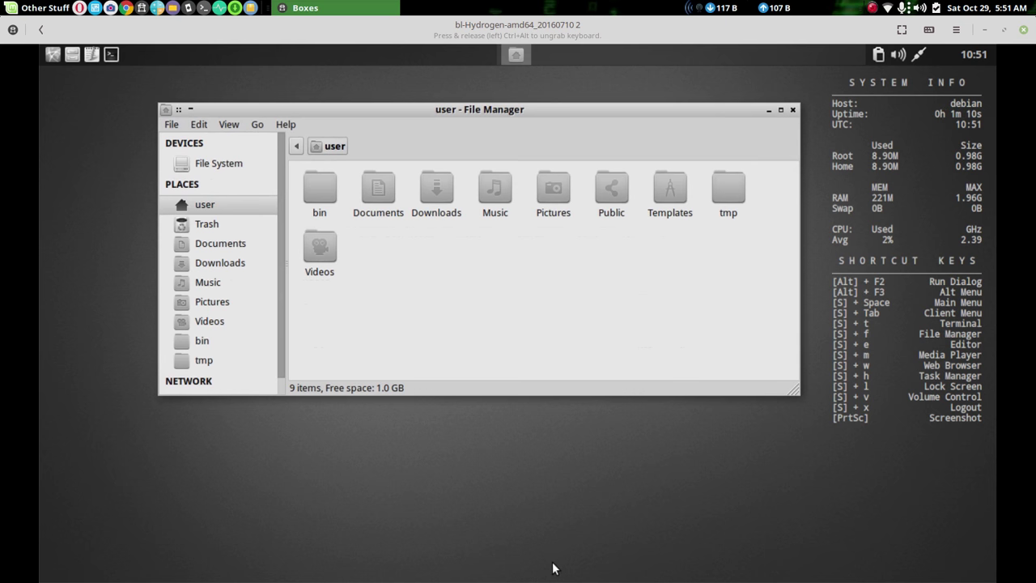
{"action": "left_click", "coordinate": [792, 109]}
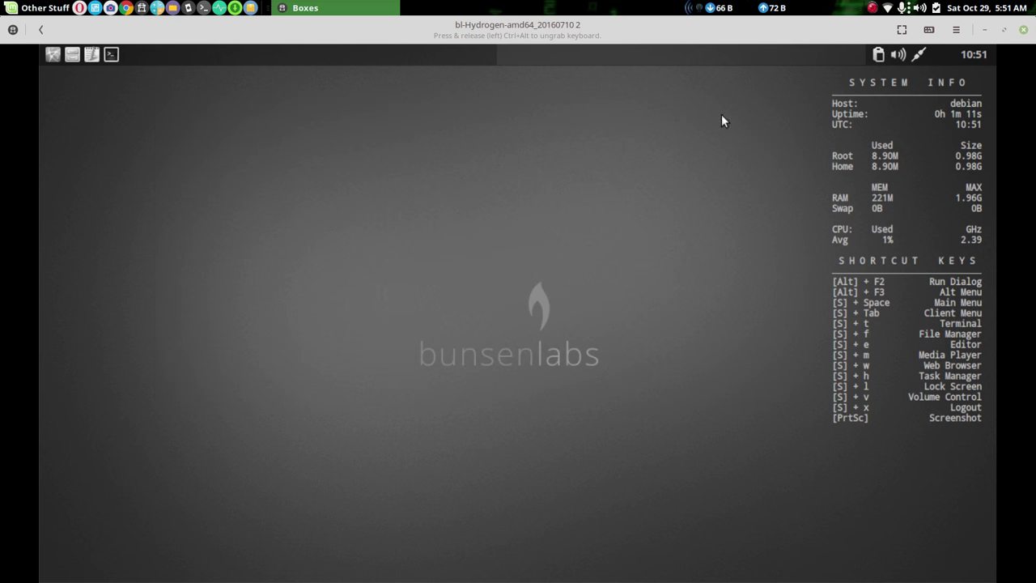
Open Firefox and a file manager window on the second desktop, and place the file manager over the upper part of the browser
{"action": "left_click", "coordinate": [70, 57]}
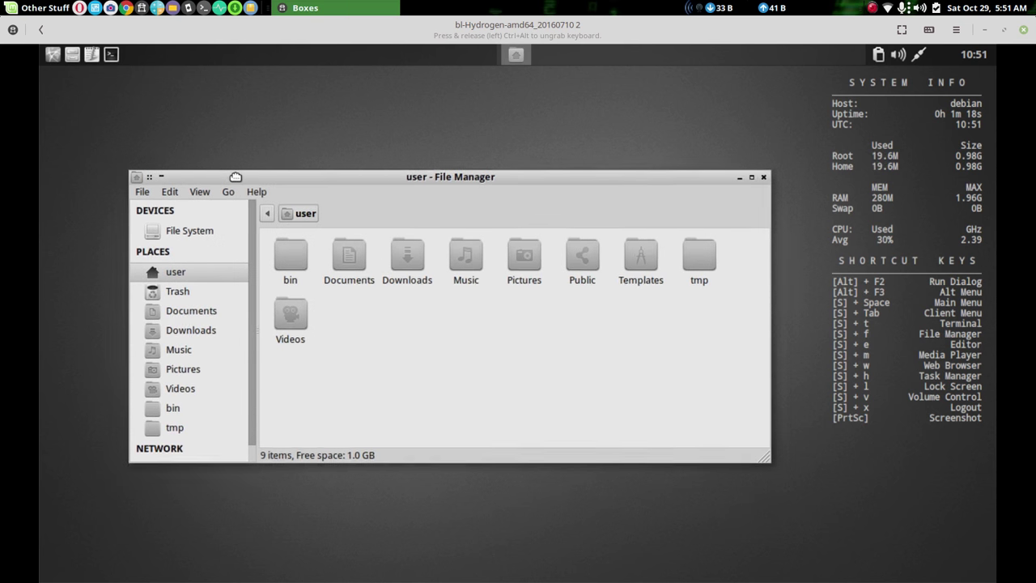
{"action": "left_click", "coordinate": [801, 116]}
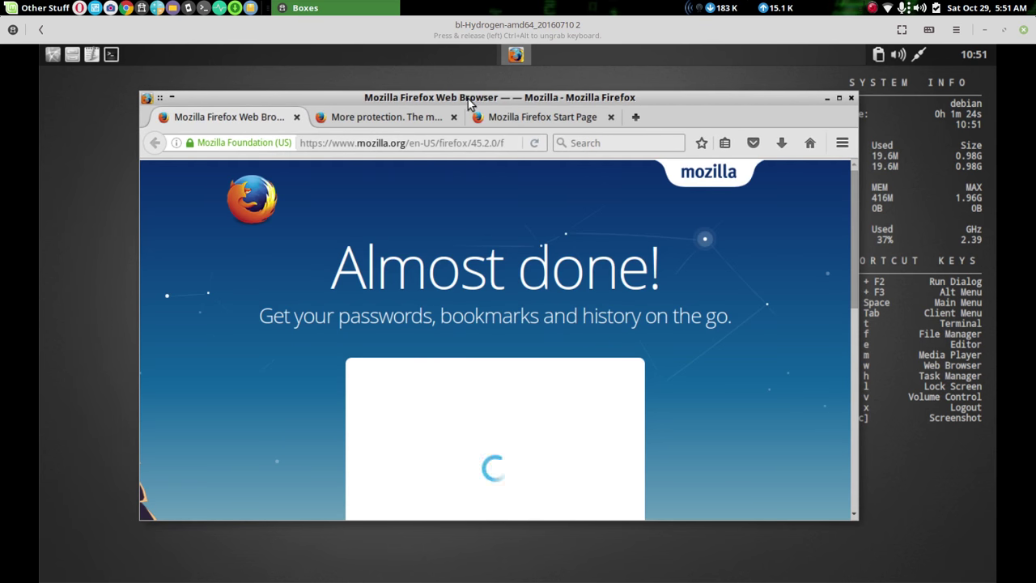
{"action": "left_click", "coordinate": [72, 54]}
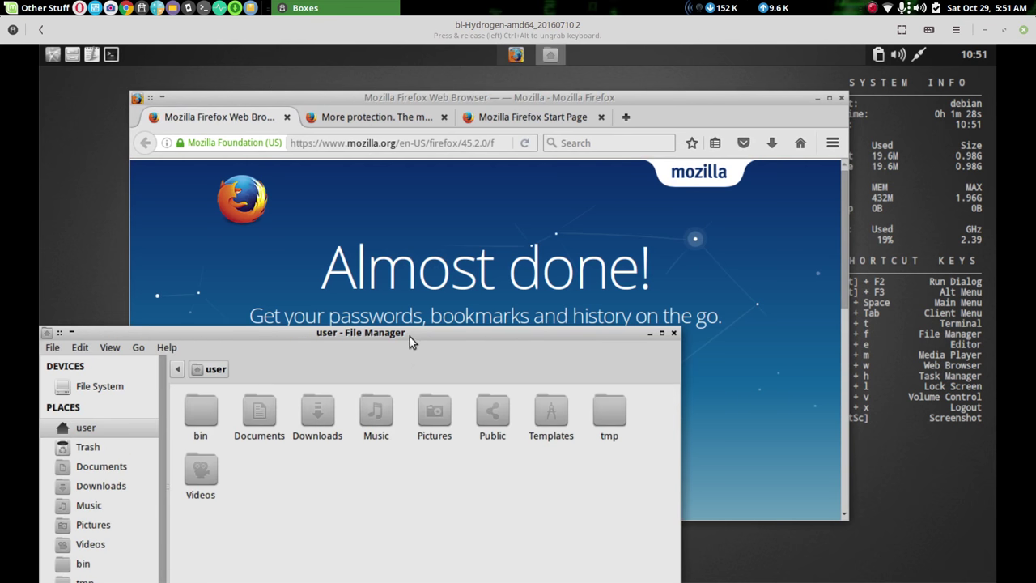
{"action": "left_click_drag", "start_coordinate": [410, 336], "coordinate": [585, 154]}
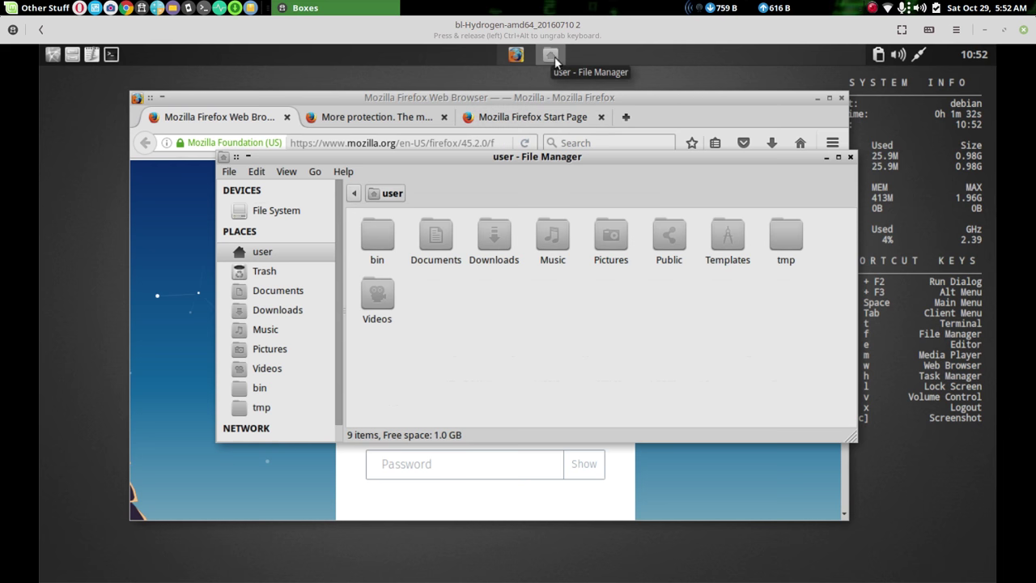
Switch to the first desktop, open a file manager window there and move it up and to the right
{"action": "scroll", "coordinate": [466, 54], "scroll_direction": "up", "scroll_amount": 1}
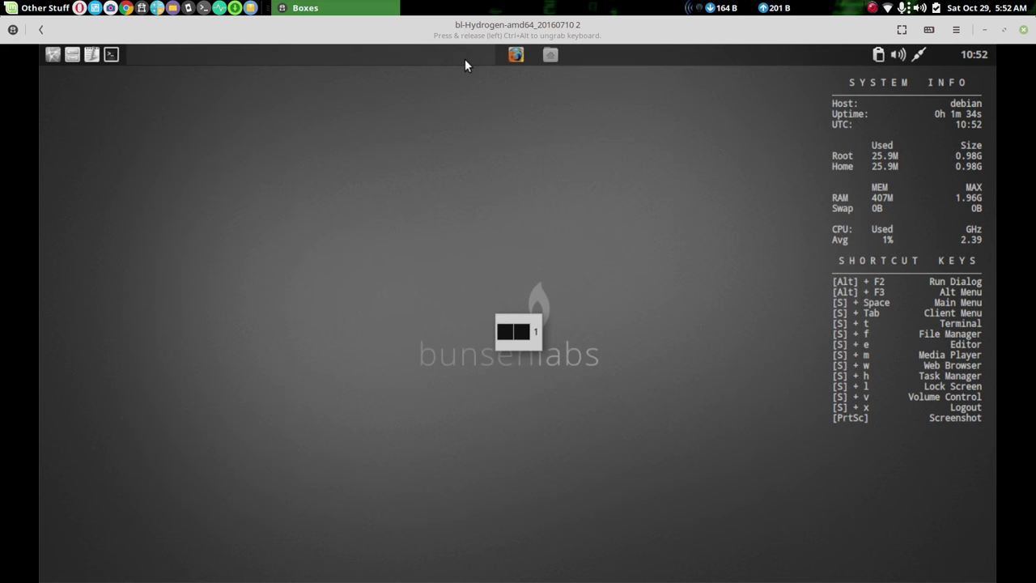
{"action": "left_click", "coordinate": [73, 56]}
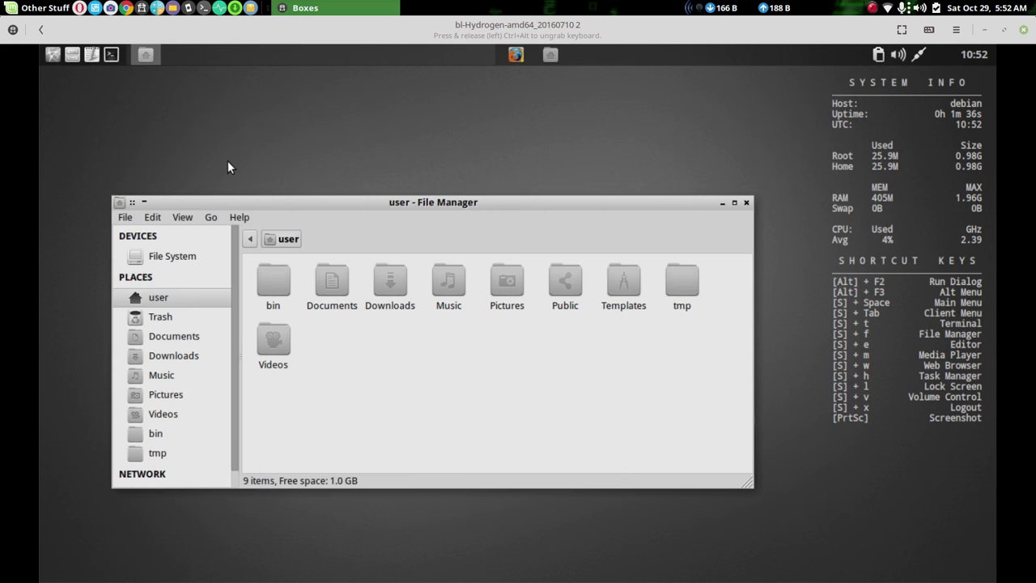
{"action": "left_click_drag", "start_coordinate": [246, 206], "coordinate": [375, 127]}
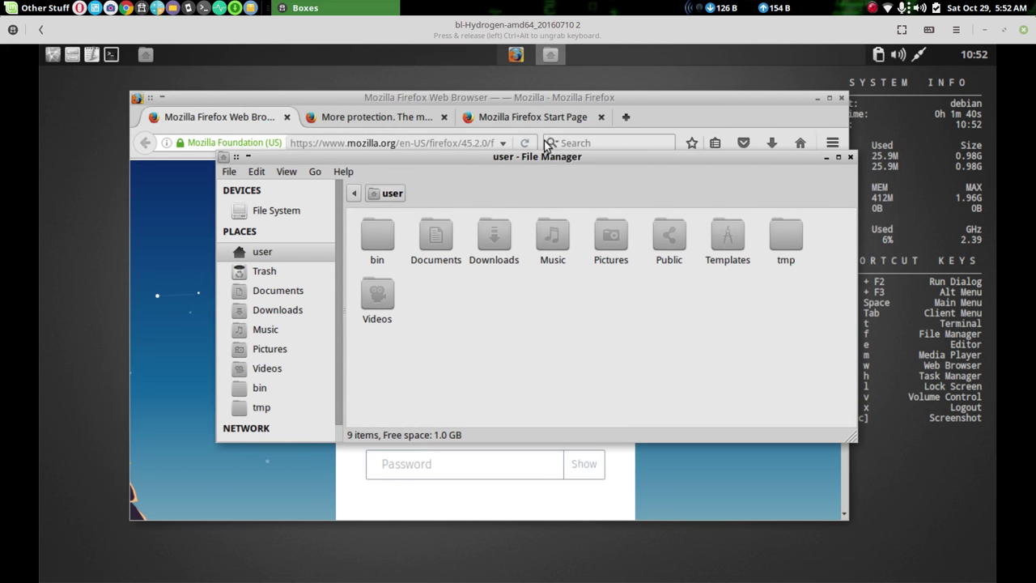
Shift the second desktop's file manager slightly left and switch between the two desktops, ending on the one with Firefox
{"action": "left_click_drag", "start_coordinate": [545, 158], "coordinate": [507, 156]}
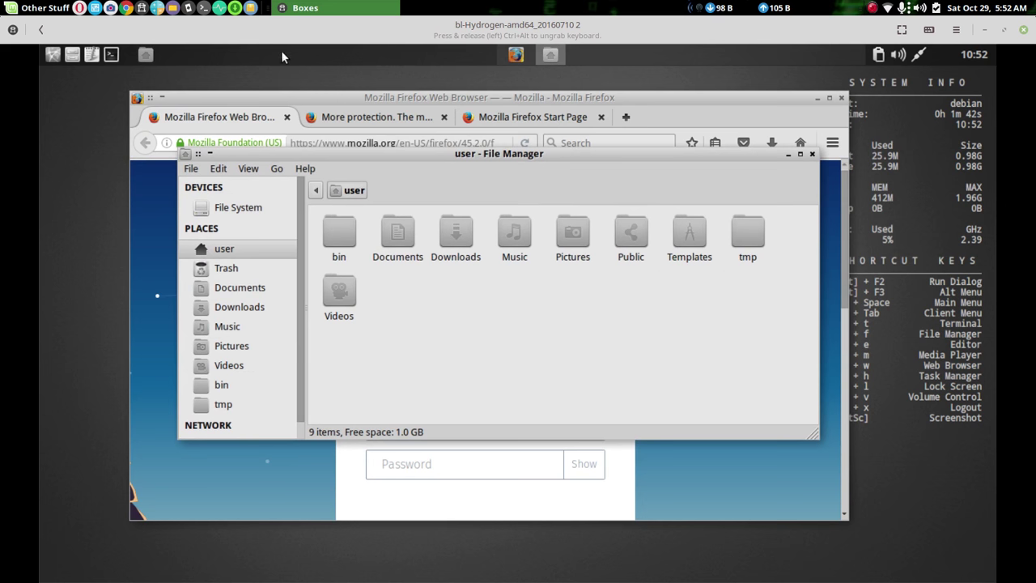
{"action": "scroll", "coordinate": [283, 59], "scroll_direction": "down", "scroll_amount": 1}
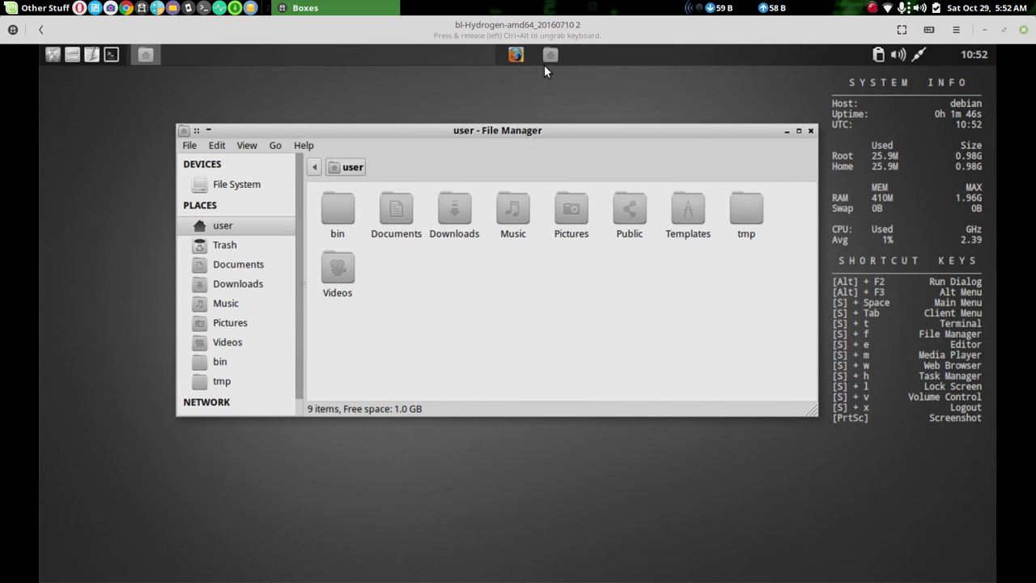
{"action": "left_click", "coordinate": [515, 54]}
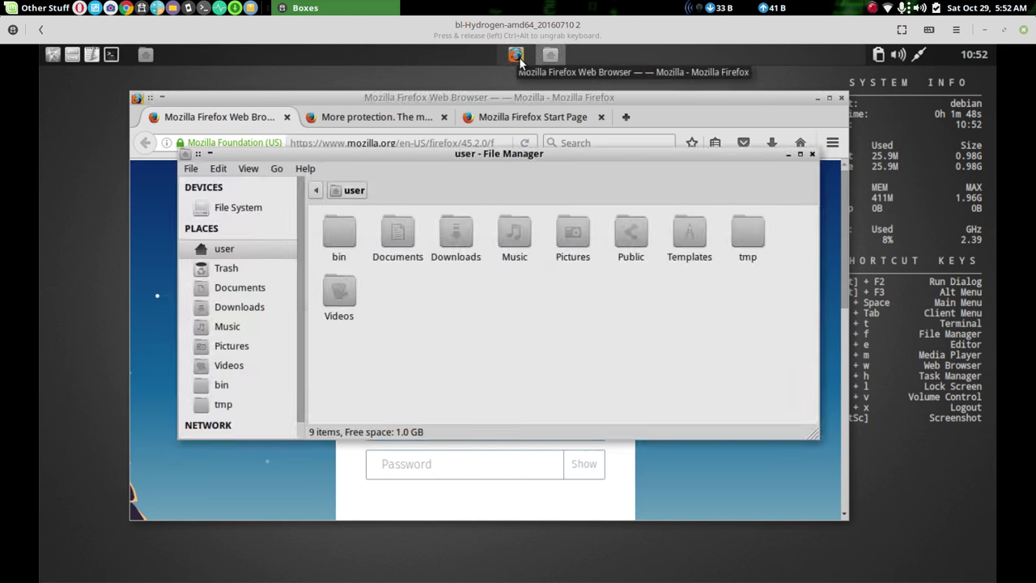
{"action": "left_click", "coordinate": [515, 54]}
{"action": "left_click", "coordinate": [550, 54]}
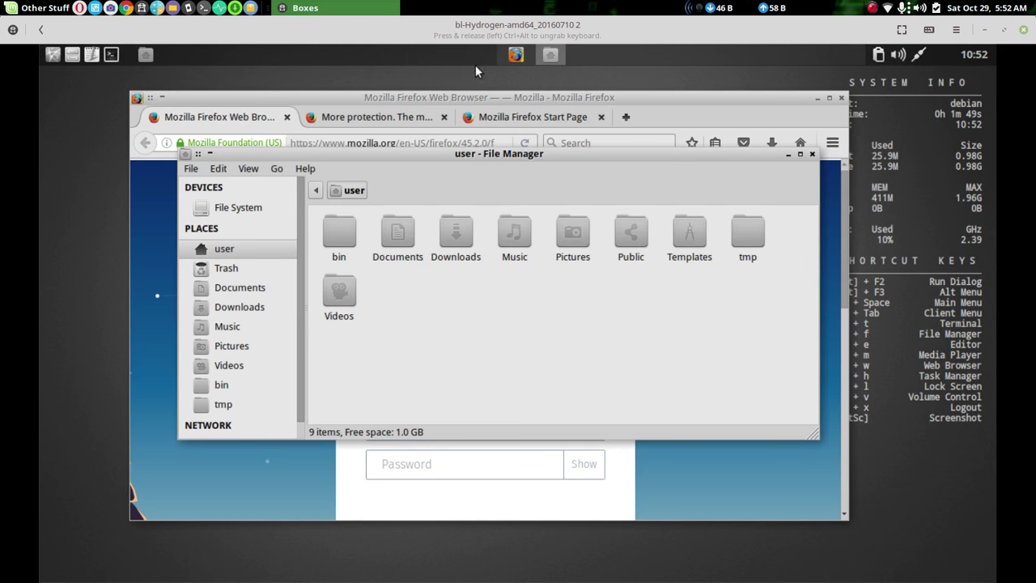
Open the Geany text editor on the second desktop and bring the file manager in front of it
{"action": "left_click", "coordinate": [92, 55]}
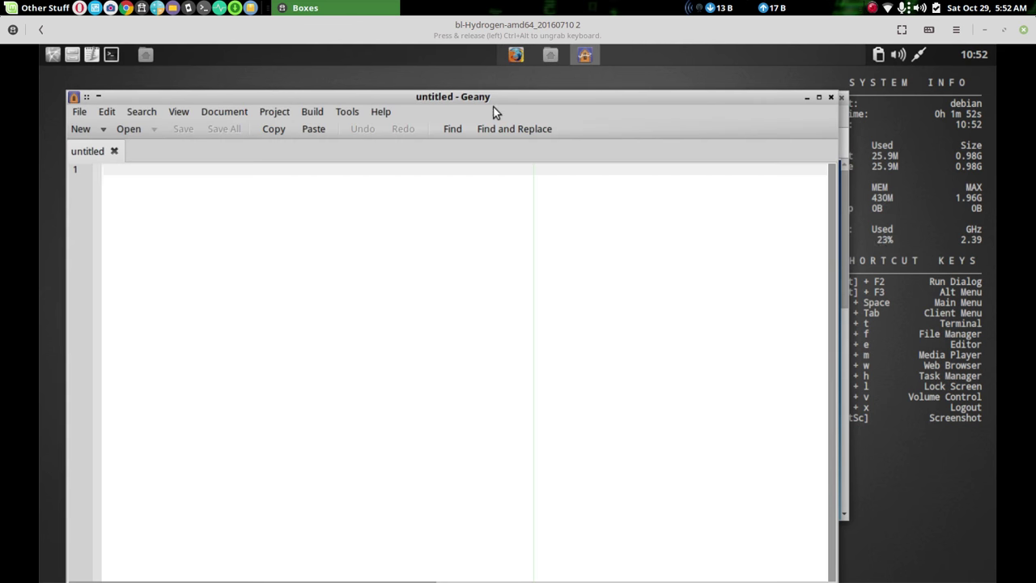
{"action": "left_click", "coordinate": [578, 55]}
{"action": "left_click", "coordinate": [578, 55]}
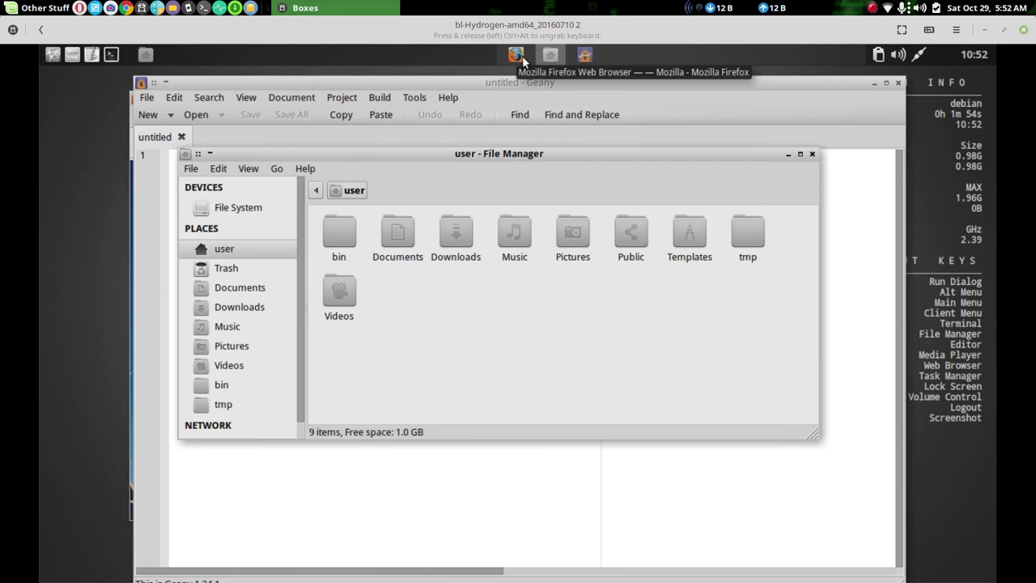
Return to the first desktop and close its file manager window
{"action": "left_click", "coordinate": [515, 54]}
{"action": "left_click", "coordinate": [515, 54]}
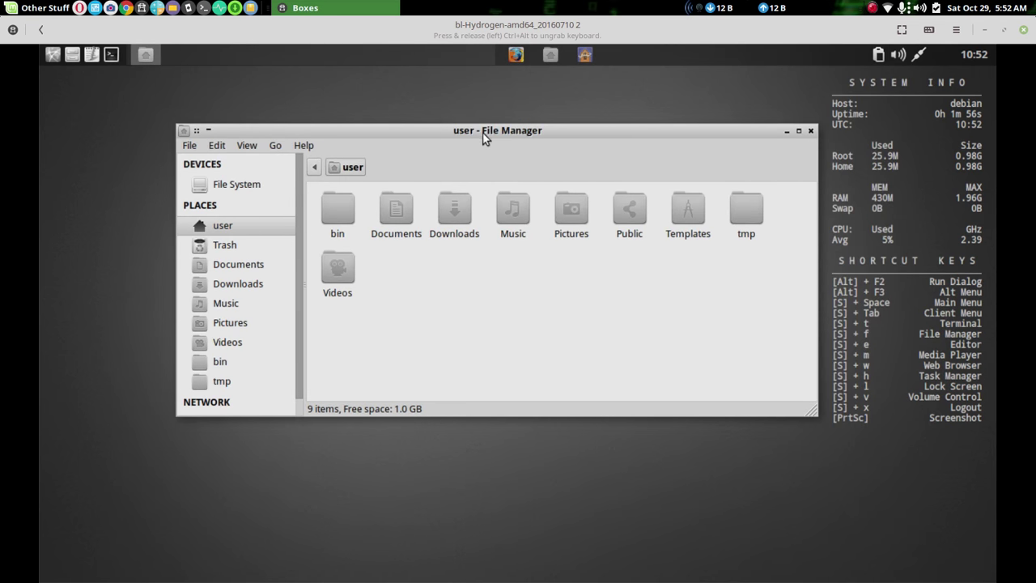
{"action": "left_click", "coordinate": [810, 132]}
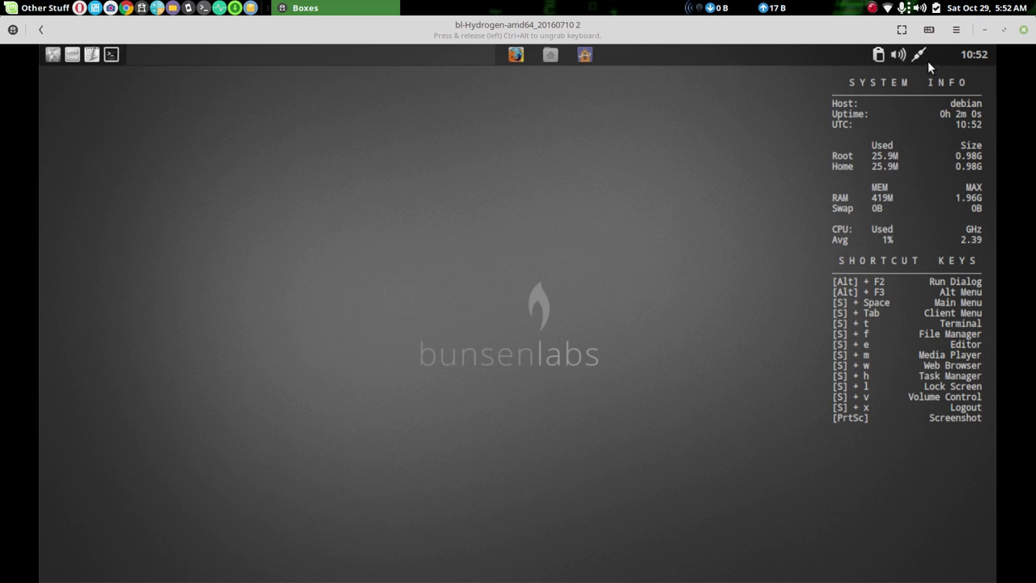
Examine the clock, network, volume and clipboard items in the system tray
{"action": "left_click", "coordinate": [974, 55]}
{"action": "left_click", "coordinate": [973, 54]}
{"action": "left_click", "coordinate": [919, 55]}
{"action": "left_click", "coordinate": [921, 55]}
{"action": "left_click", "coordinate": [898, 55]}
{"action": "left_click", "coordinate": [886, 57]}
{"action": "left_click", "coordinate": [881, 55]}
{"action": "left_click", "coordinate": [882, 59]}
Open a new file manager window on the first desktop and move it higher up
{"action": "left_click", "coordinate": [73, 58]}
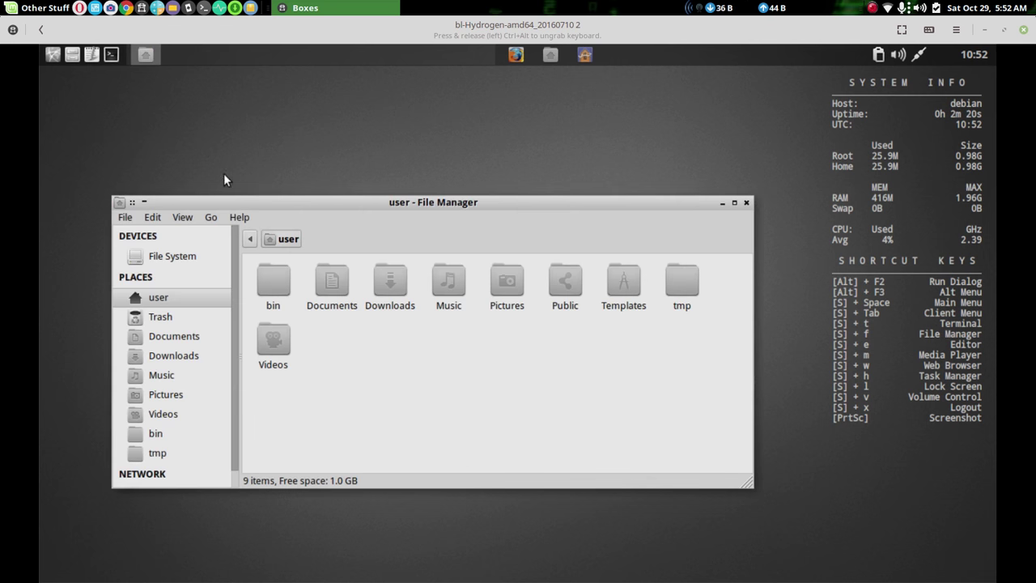
{"action": "left_click_drag", "start_coordinate": [235, 202], "coordinate": [289, 120]}
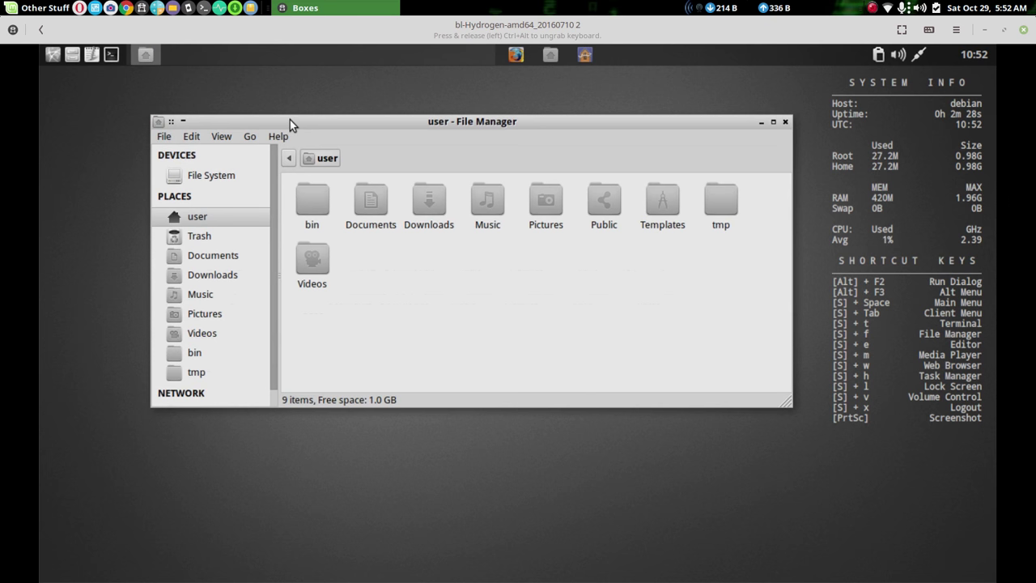
Browse the desktop menu's Display Keybinds, Preferences and Accessories submenus, and launch Synaptic Package Manager
{"action": "right_click", "coordinate": [101, 82]}
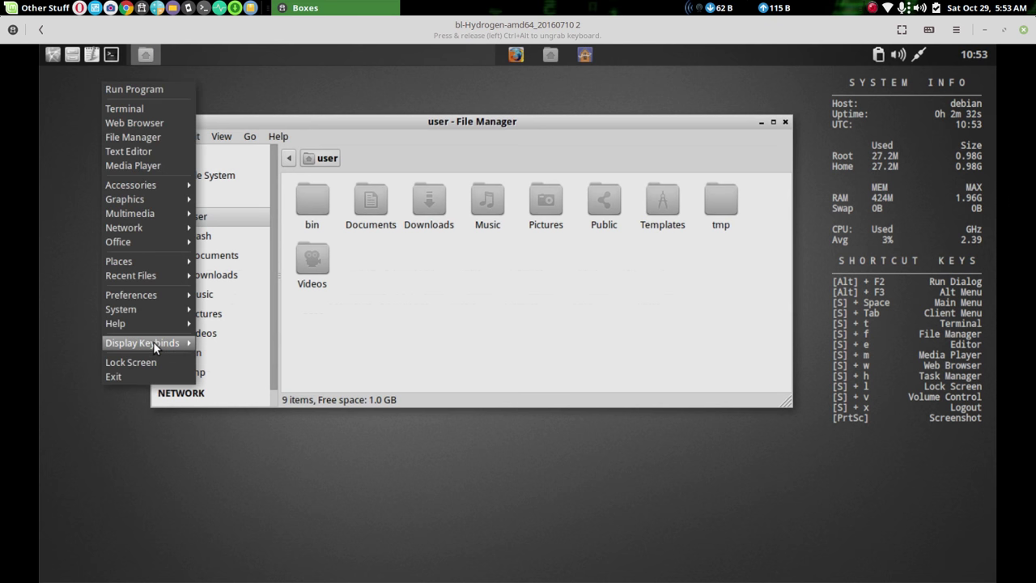
{"action": "mouse_move", "coordinate": [158, 344]}
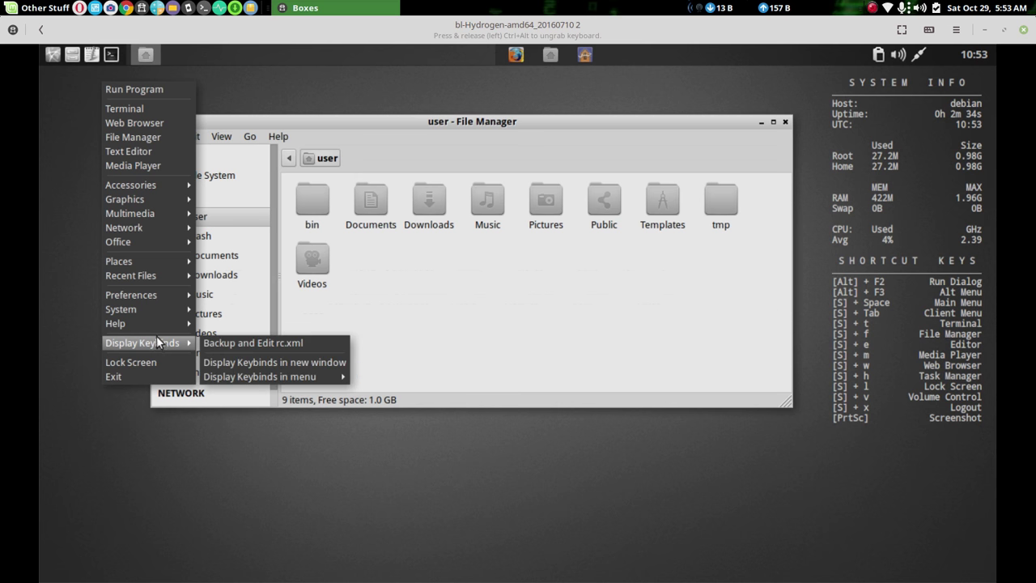
{"action": "mouse_move", "coordinate": [159, 296]}
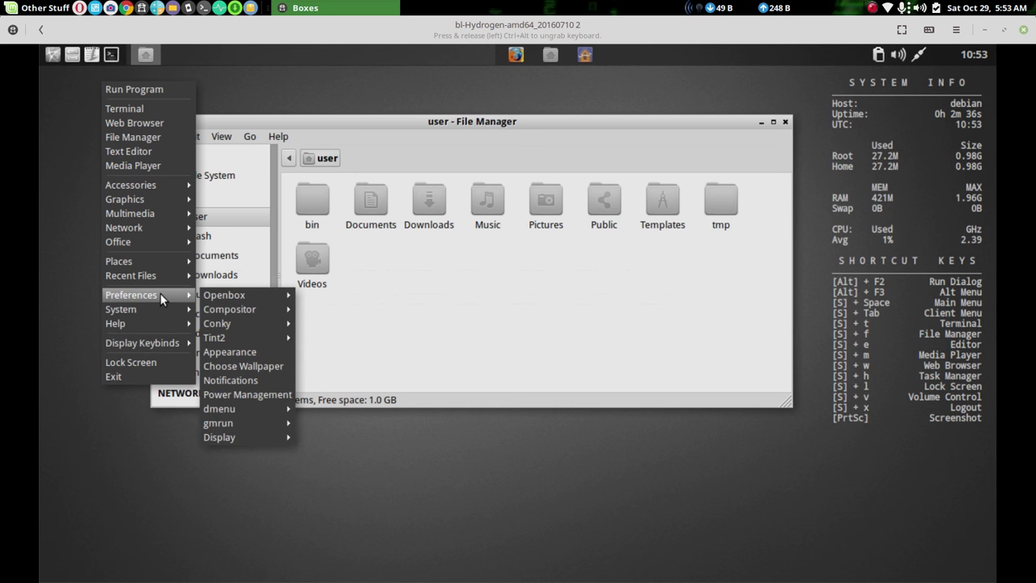
{"action": "mouse_move", "coordinate": [158, 241]}
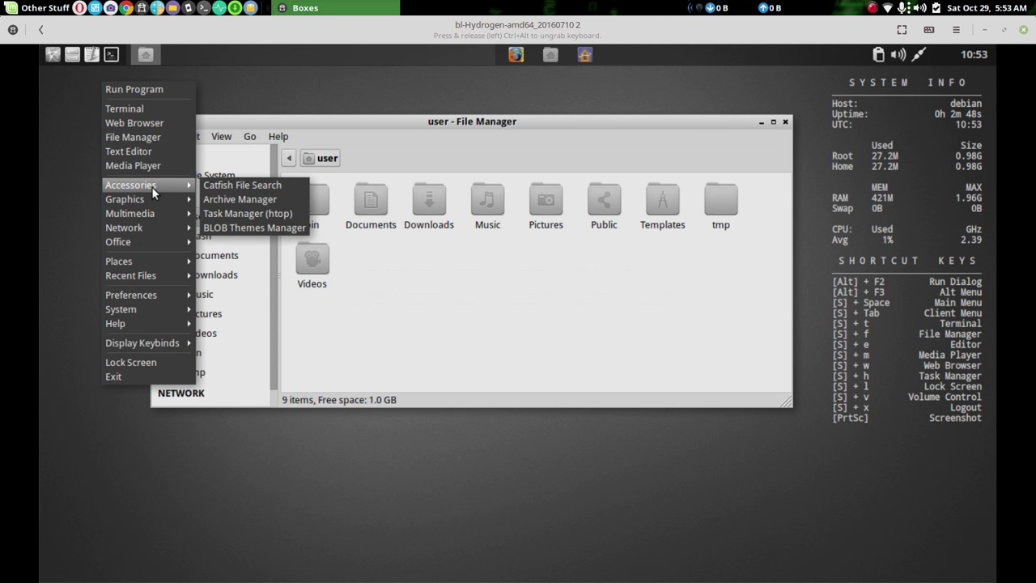
{"action": "mouse_move", "coordinate": [153, 203]}
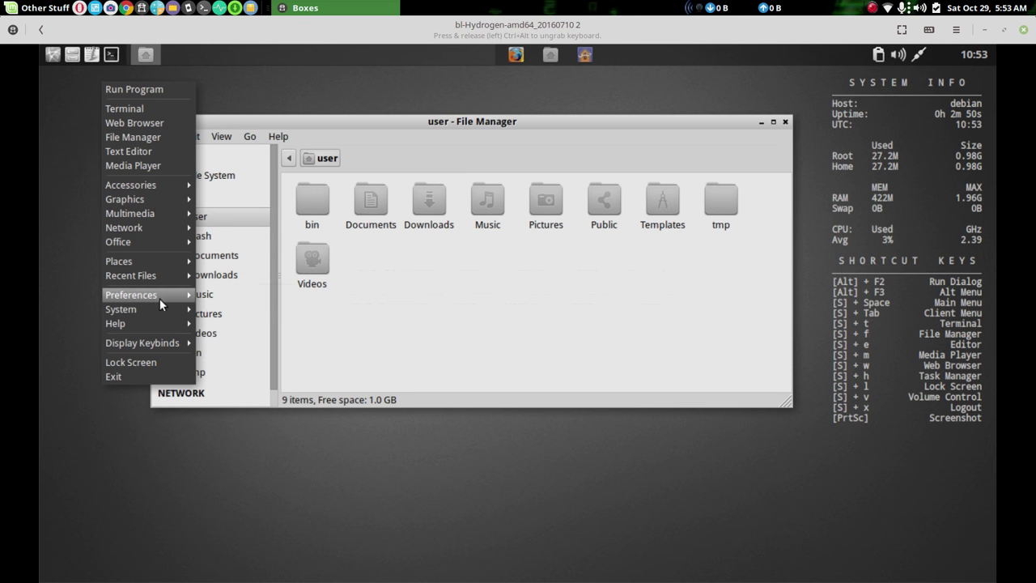
{"action": "left_click", "coordinate": [238, 323]}
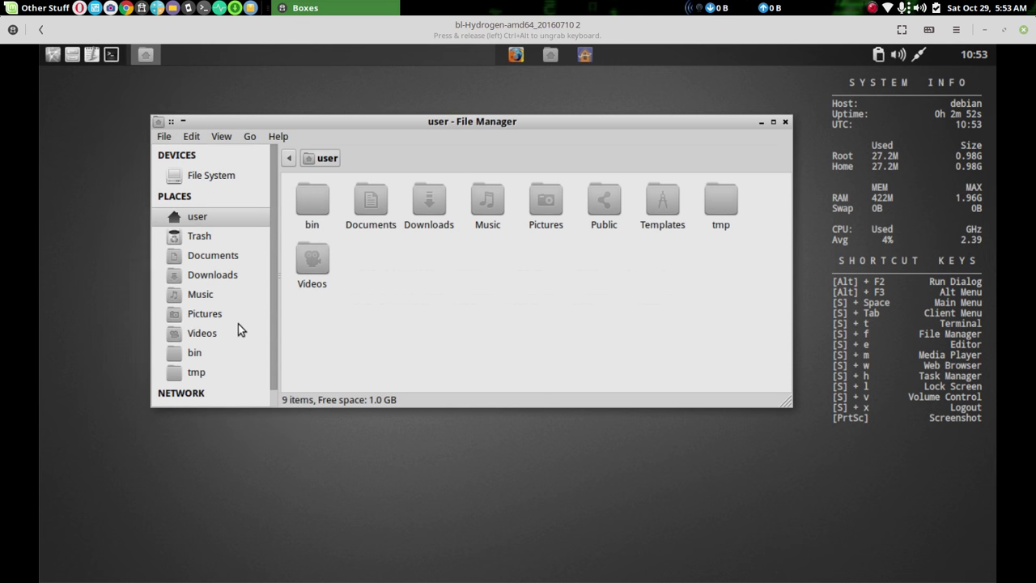
Close the file manager and move the Synaptic Package Manager window slightly up and to the right
{"action": "left_click", "coordinate": [785, 122]}
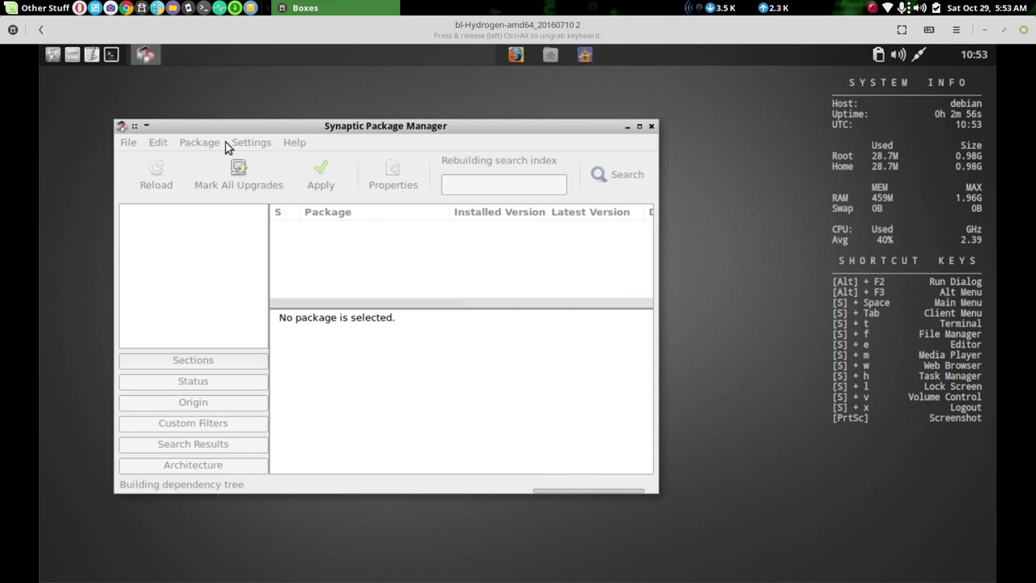
{"action": "left_click_drag", "start_coordinate": [290, 126], "coordinate": [315, 100]}
{"action": "left_click", "coordinate": [823, 360]}
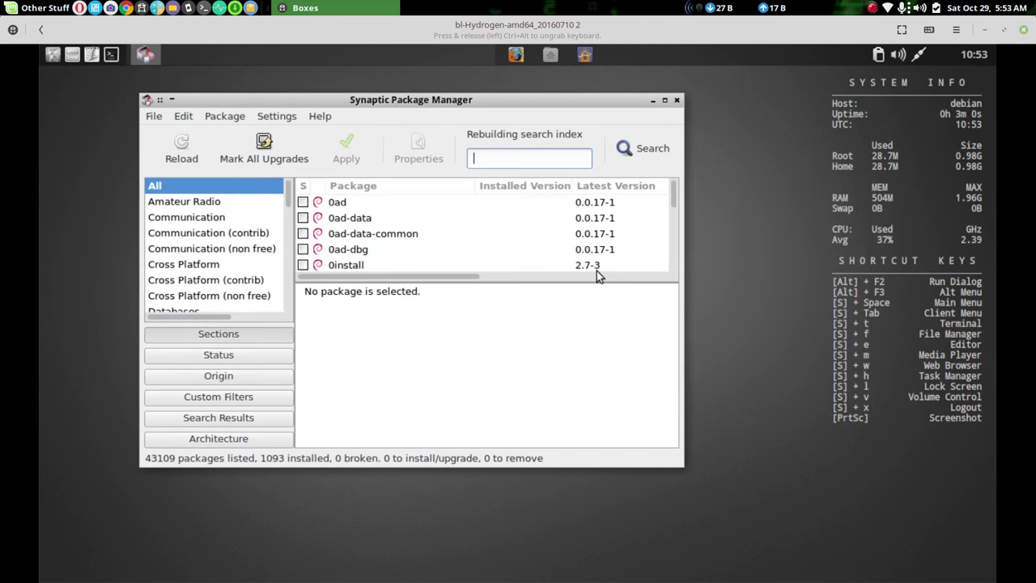
{"action": "left_click", "coordinate": [278, 118]}
{"action": "left_click", "coordinate": [299, 151]}
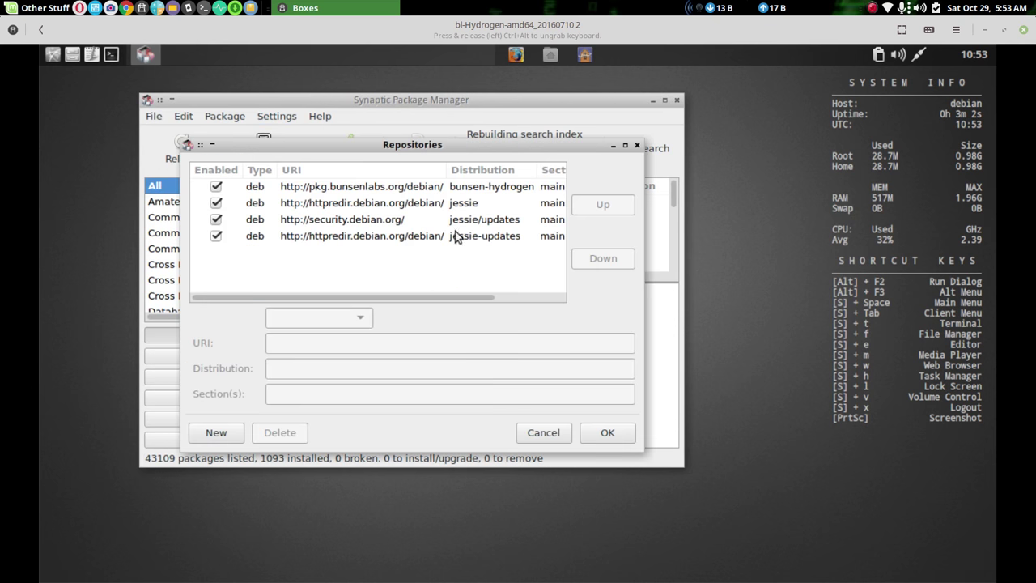
{"action": "left_click", "coordinate": [470, 221]}
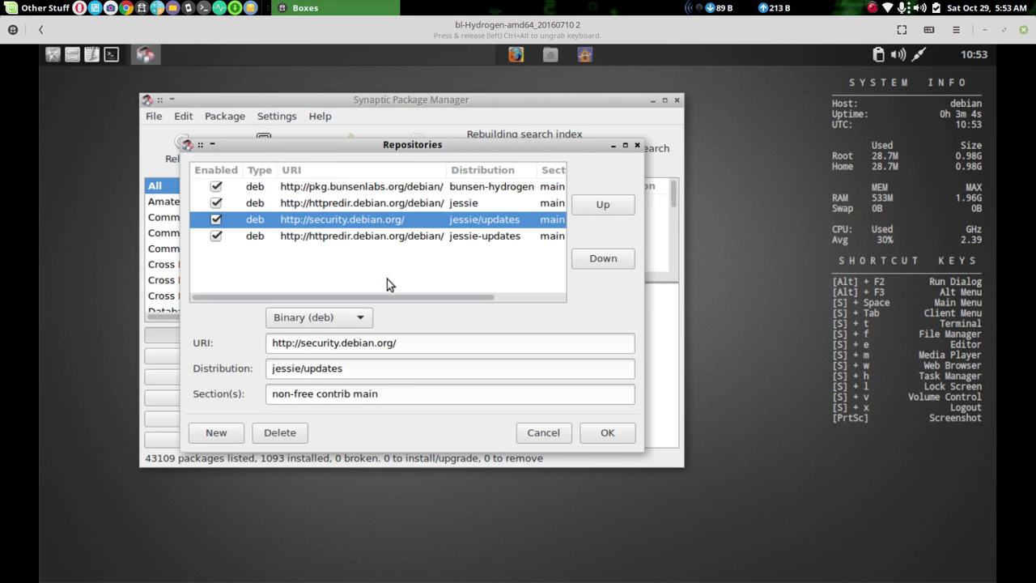
Review the Section(s) column of the repository list and dismiss the repository settings without changes
{"action": "left_click_drag", "start_coordinate": [377, 298], "coordinate": [495, 300]}
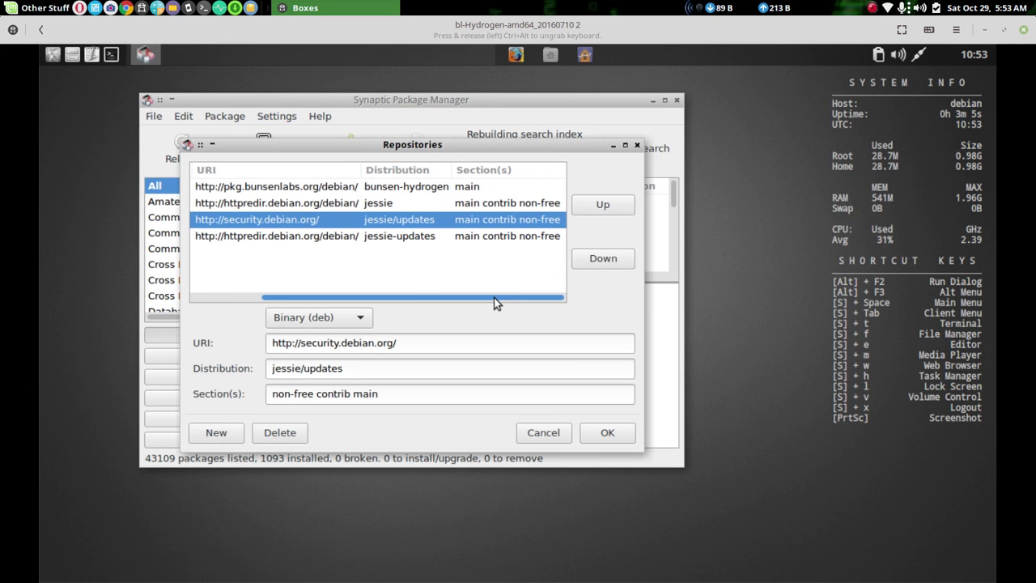
{"action": "left_click", "coordinate": [548, 433]}
Filter the package list by "gnome box" and select gnome-boxes to read its description
{"action": "left_click", "coordinate": [511, 155]}
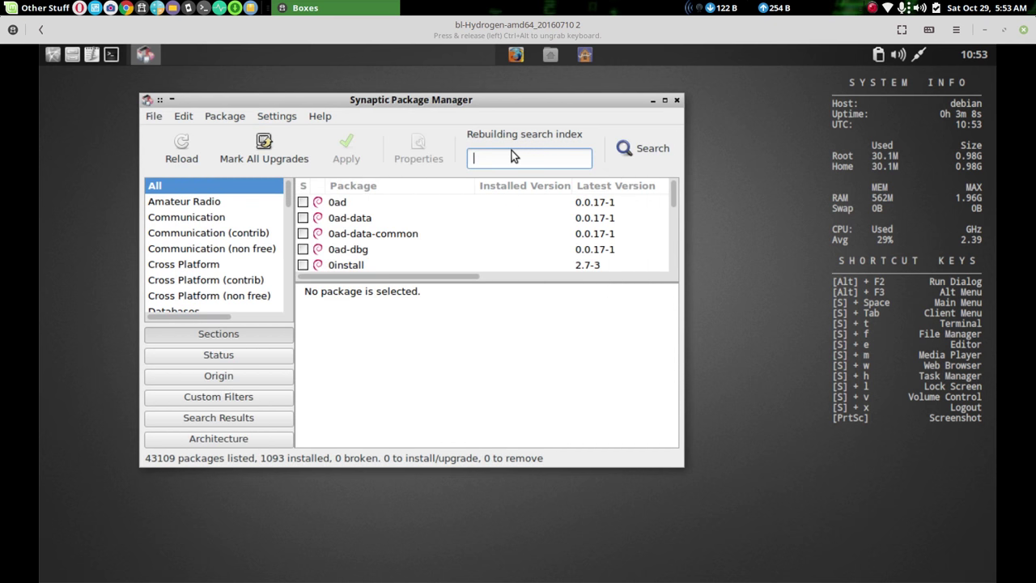
{"action": "type", "text": "gnome"}
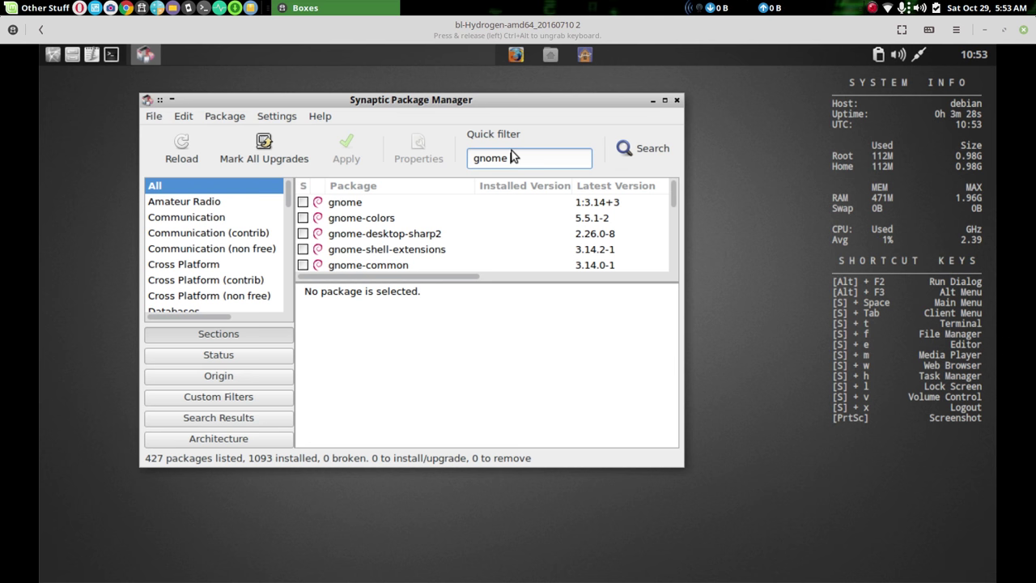
{"action": "type", "text": "box"}
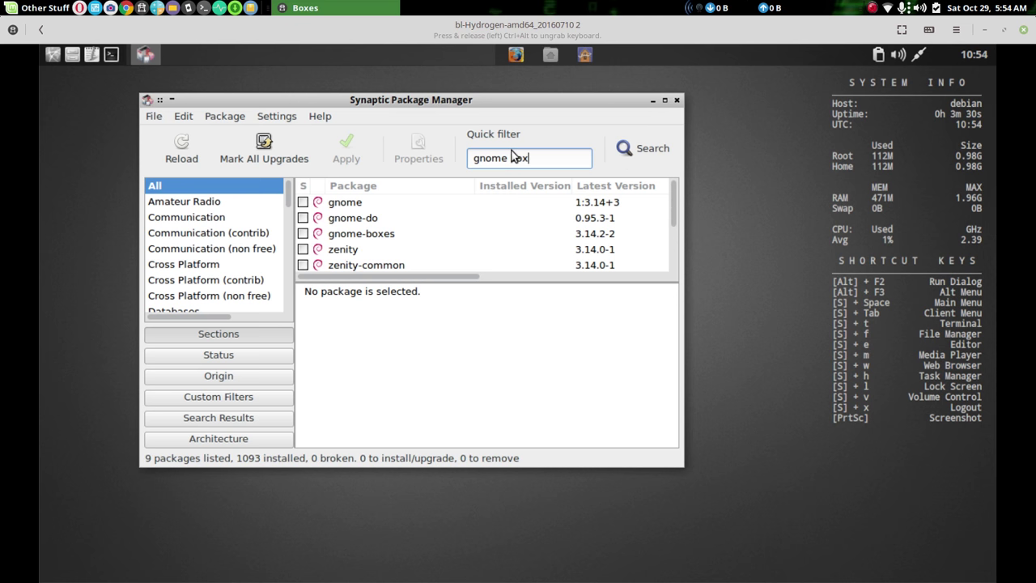
{"action": "left_click", "coordinate": [407, 233]}
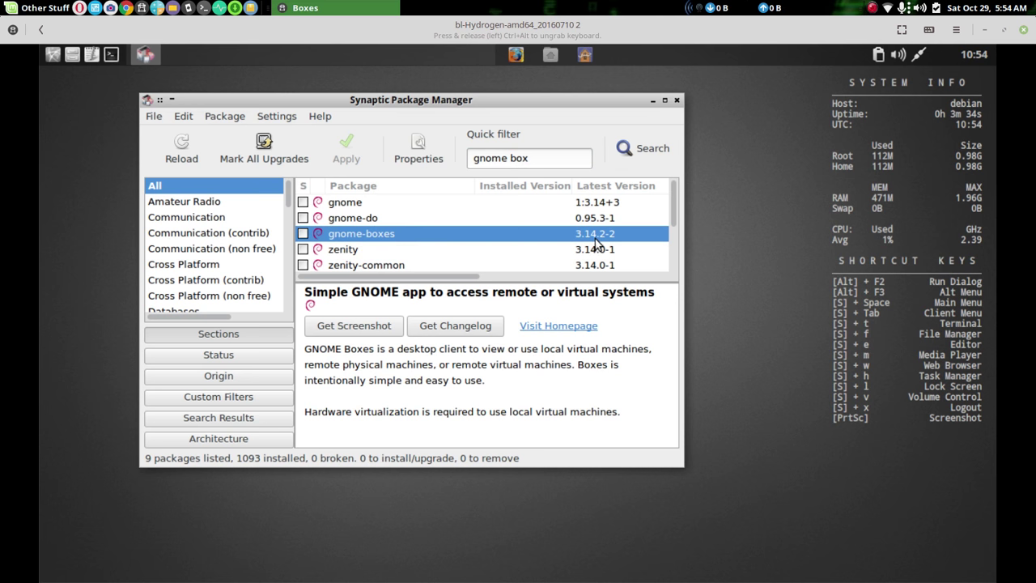
Filter the package list by "simplescreen" instead, and clear the filter
{"action": "left_click_drag", "start_coordinate": [541, 158], "coordinate": [466, 153]}
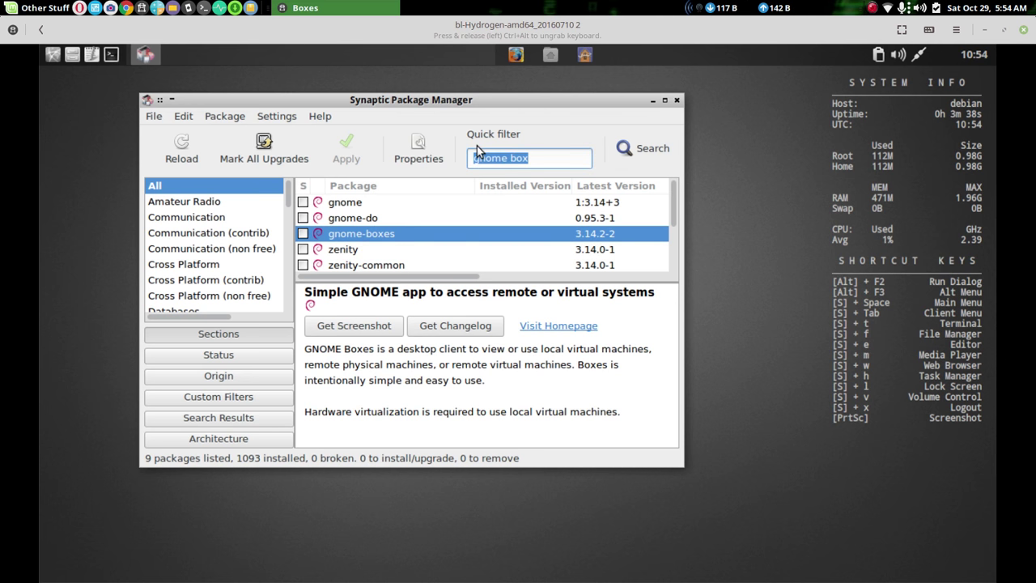
{"action": "type", "text": "simples"}
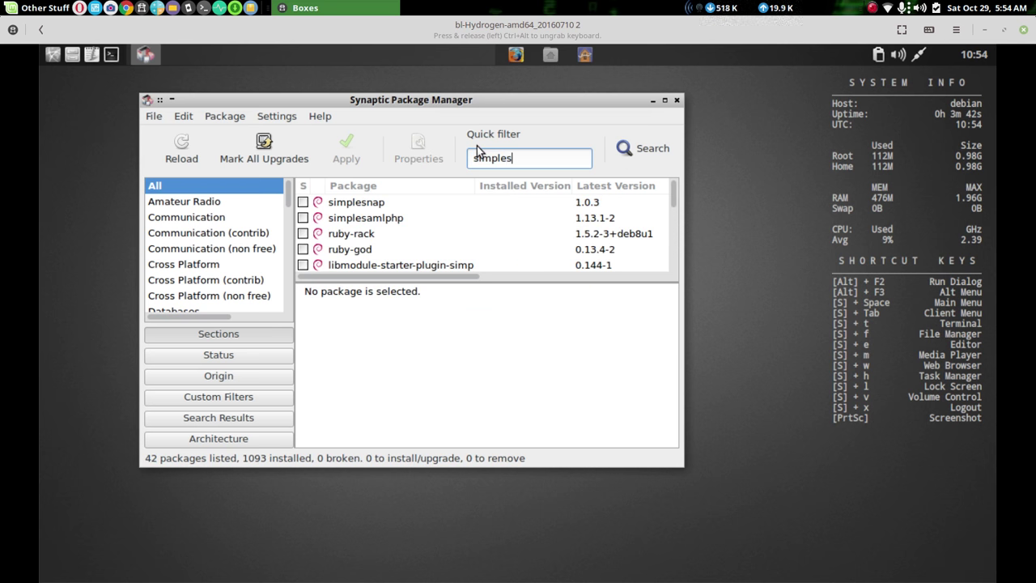
{"action": "type", "text": "creen"}
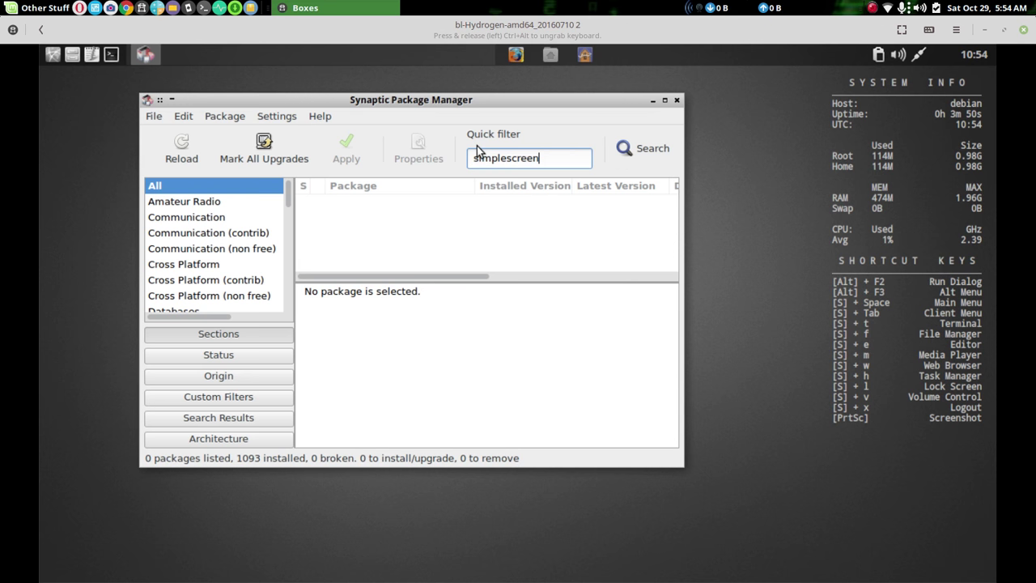
{"action": "key", "text": "BackSpace"}
{"action": "key", "text": "BackSpace"}
{"action": "key", "text": "BackSpace"}
{"action": "key", "text": "BackSpace"}
{"action": "key", "text": "BackSpace"}
{"action": "key", "text": "BackSpace"}
{"action": "key", "text": "BackSpace"}
{"action": "key", "text": "BackSpace"}
{"action": "key", "text": "BackSpace"}
{"action": "key", "text": "BackSpace"}
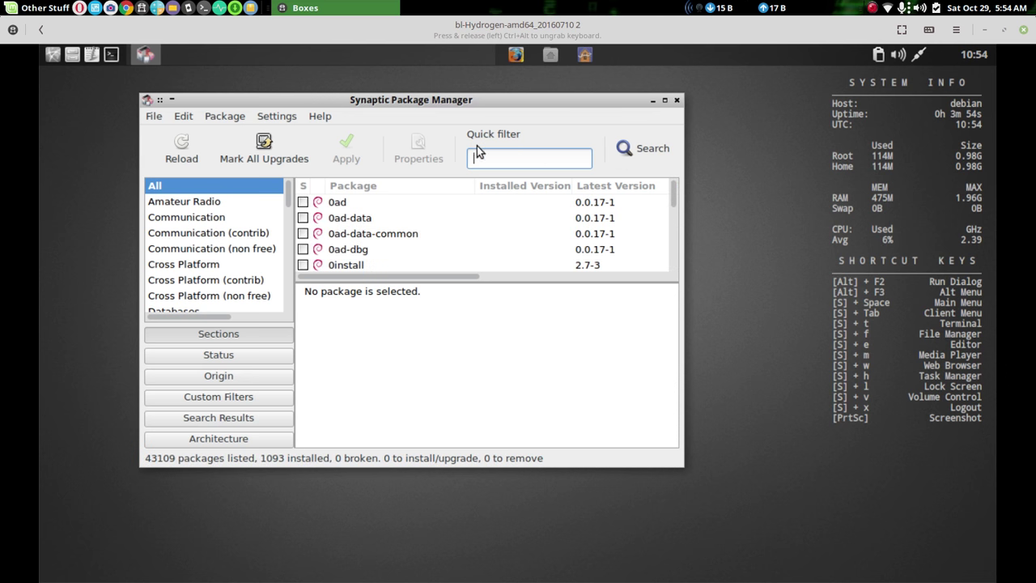
Look up "kazam" with the quick filter, clear the filter and close Synaptic Package Manager
{"action": "type", "text": "kazam"}
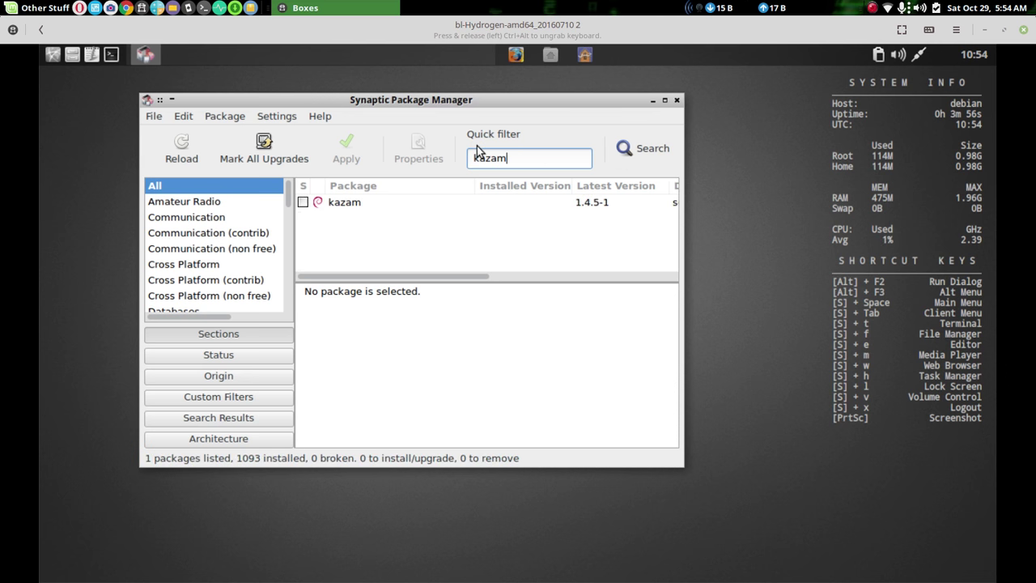
{"action": "key", "text": "BackSpace"}
{"action": "key", "text": "BackSpace"}
{"action": "key", "text": "BackSpace"}
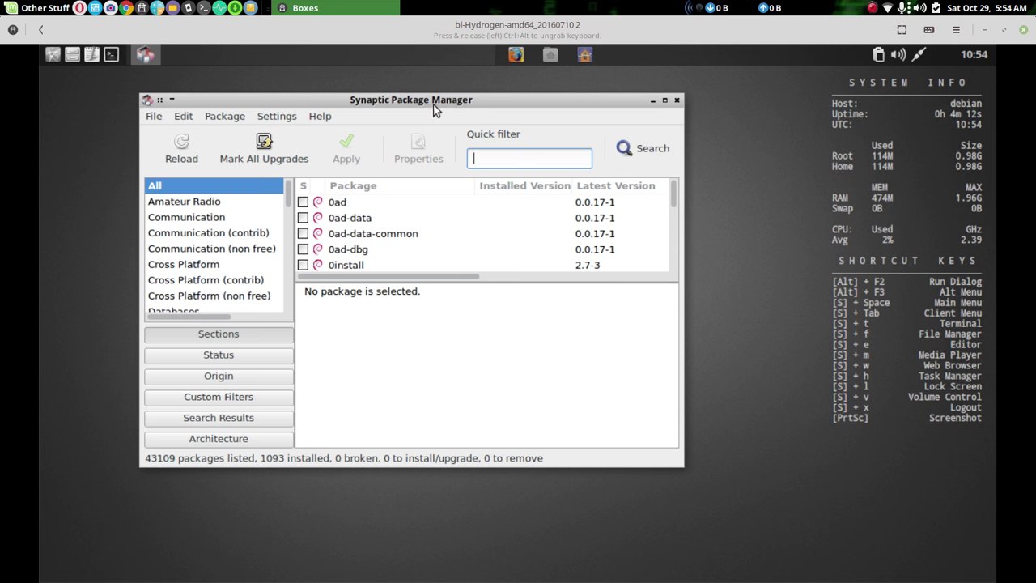
{"action": "left_click_drag", "start_coordinate": [432, 105], "coordinate": [455, 103]}
{"action": "left_click", "coordinate": [701, 99]}
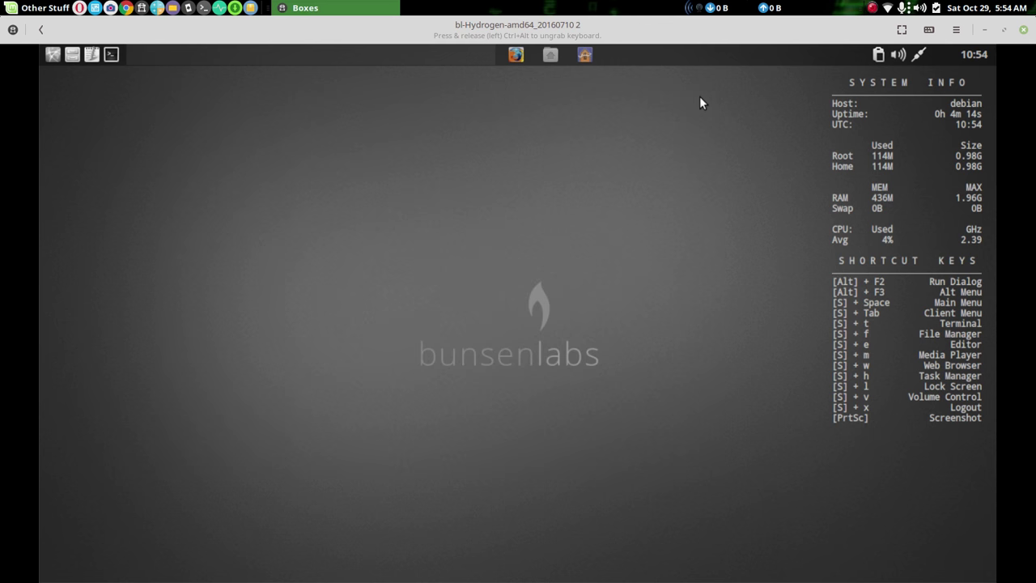
Switch to the Firefox window on the second desktop, move it up and to the left, and close it
{"action": "left_click", "coordinate": [530, 62]}
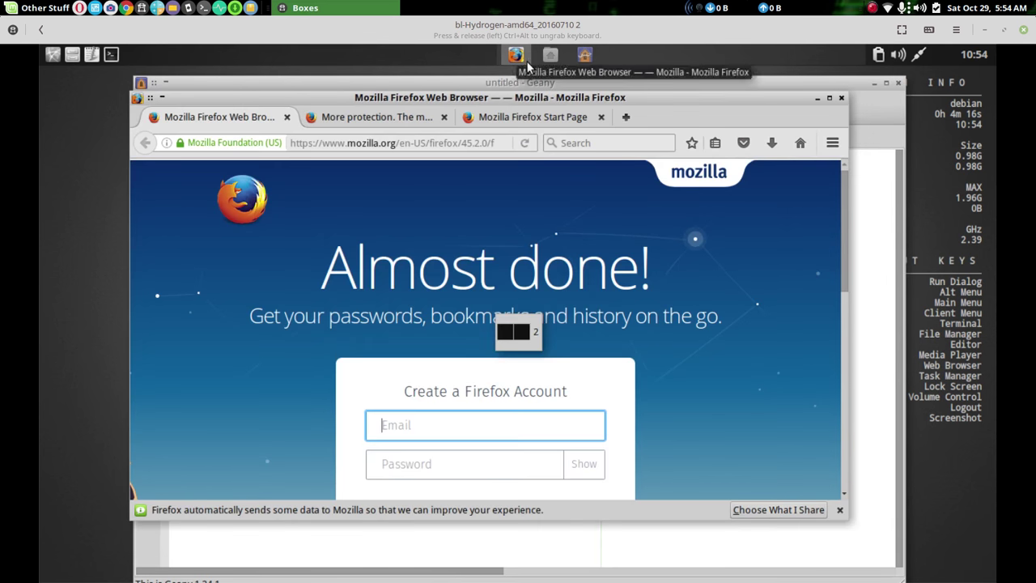
{"action": "left_click_drag", "start_coordinate": [538, 93], "coordinate": [519, 88]}
{"action": "left_click_drag", "start_coordinate": [774, 93], "coordinate": [729, 92]}
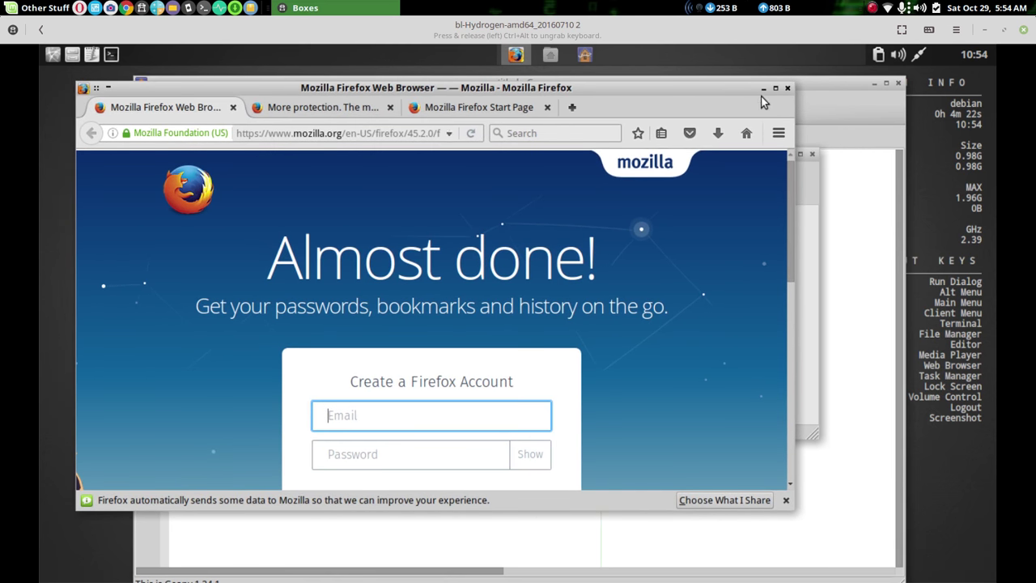
{"action": "left_click", "coordinate": [787, 87]}
{"action": "left_click", "coordinate": [571, 331]}
Move and close the remaining file manager and Geany windows on the second desktop
{"action": "left_click_drag", "start_coordinate": [584, 151], "coordinate": [530, 123]}
{"action": "left_click", "coordinate": [757, 126]}
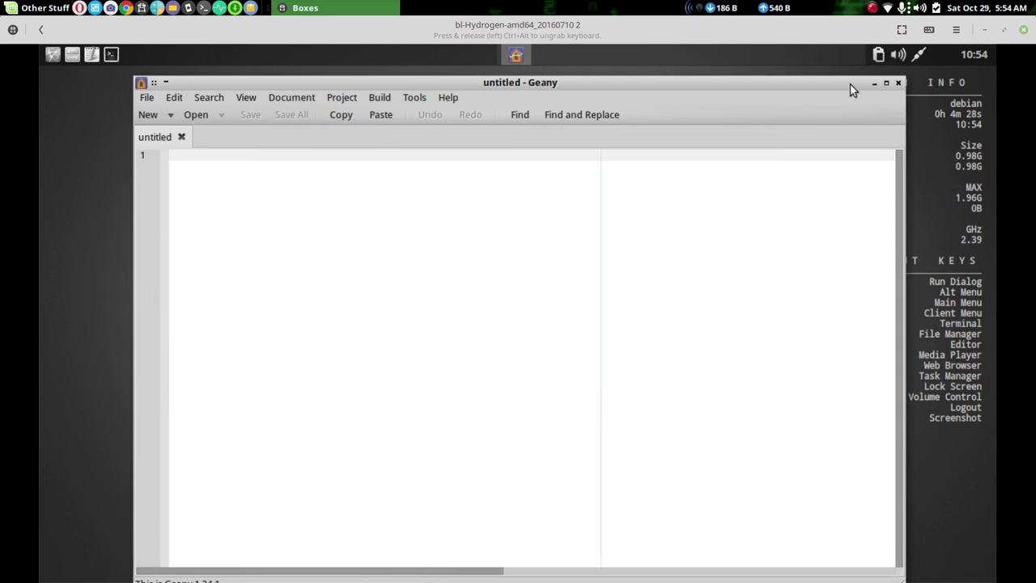
{"action": "left_click_drag", "start_coordinate": [849, 89], "coordinate": [757, 88]}
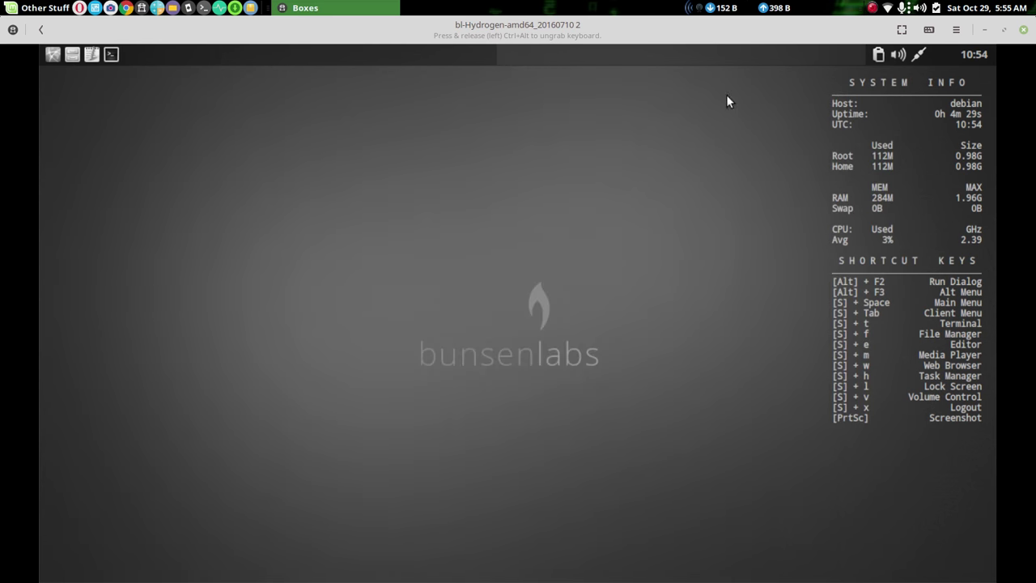
{"action": "left_click", "coordinate": [813, 84]}
Open a file manager window on the second desktop, move it higher up to view the home folder, and close it
{"action": "left_click", "coordinate": [72, 54]}
{"action": "left_click_drag", "start_coordinate": [381, 196], "coordinate": [392, 109]}
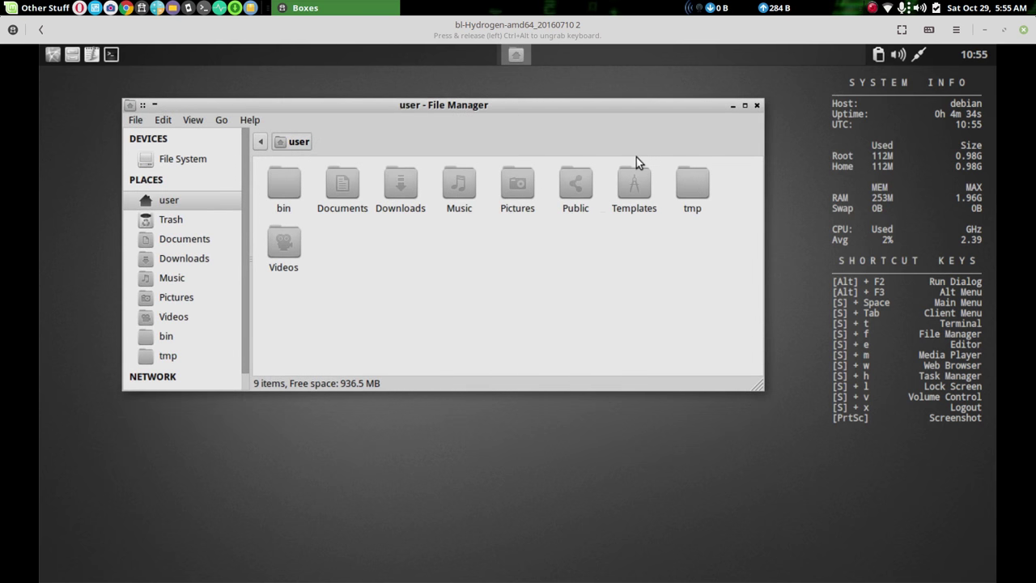
{"action": "left_click_drag", "start_coordinate": [598, 122], "coordinate": [605, 117]}
{"action": "left_click", "coordinate": [765, 102]}
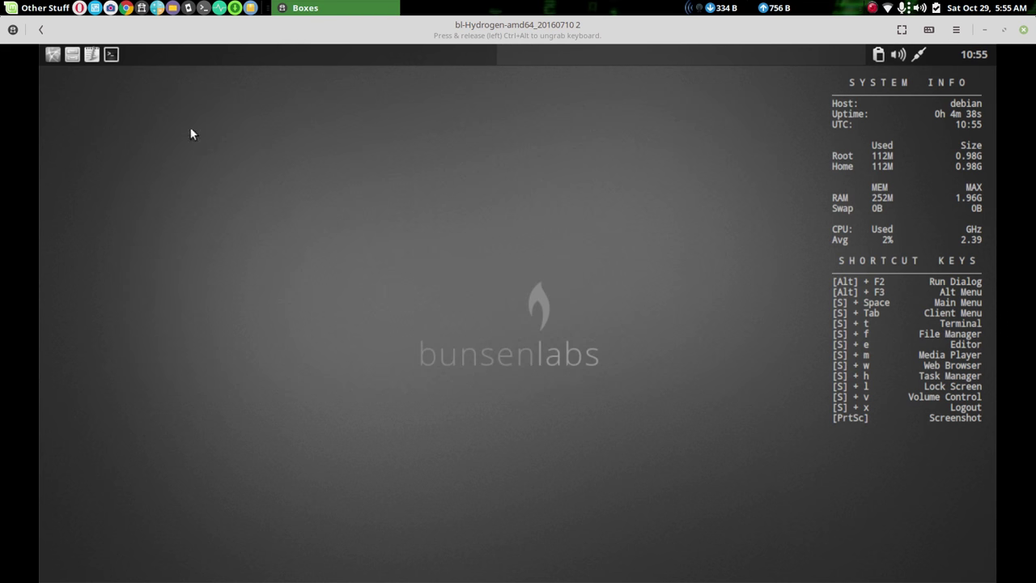
Open the BunsenLabs Conky Manager from the desktop menu's preferences and accept it with only user/.conkyrc selected
{"action": "right_click", "coordinate": [207, 106]}
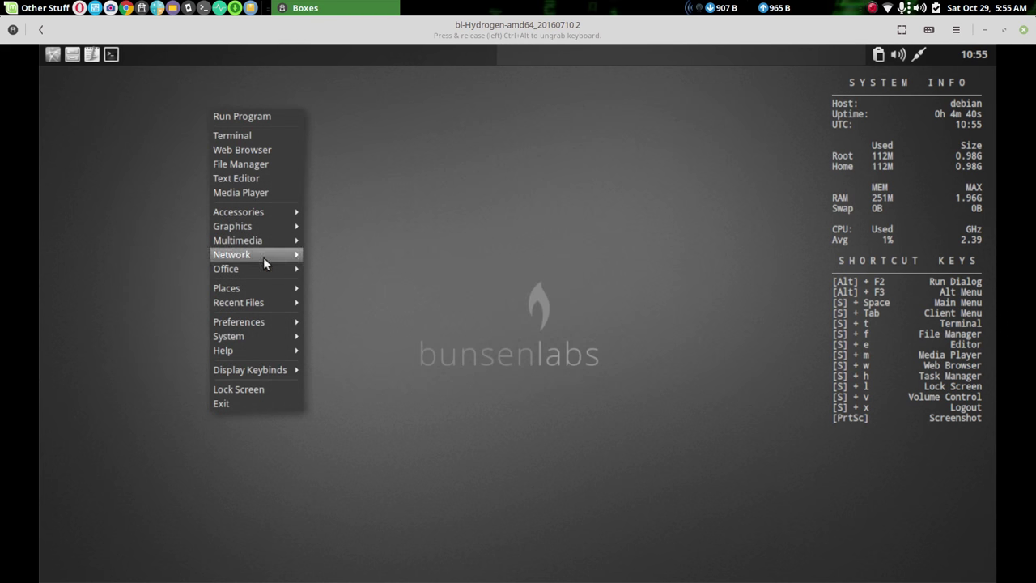
{"action": "mouse_move", "coordinate": [278, 338]}
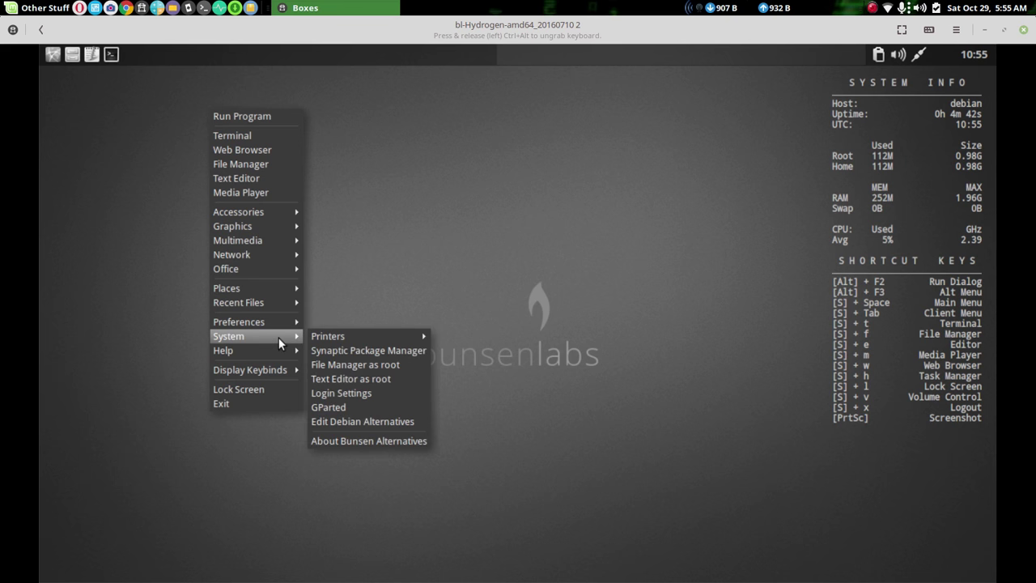
{"action": "mouse_move", "coordinate": [281, 319]}
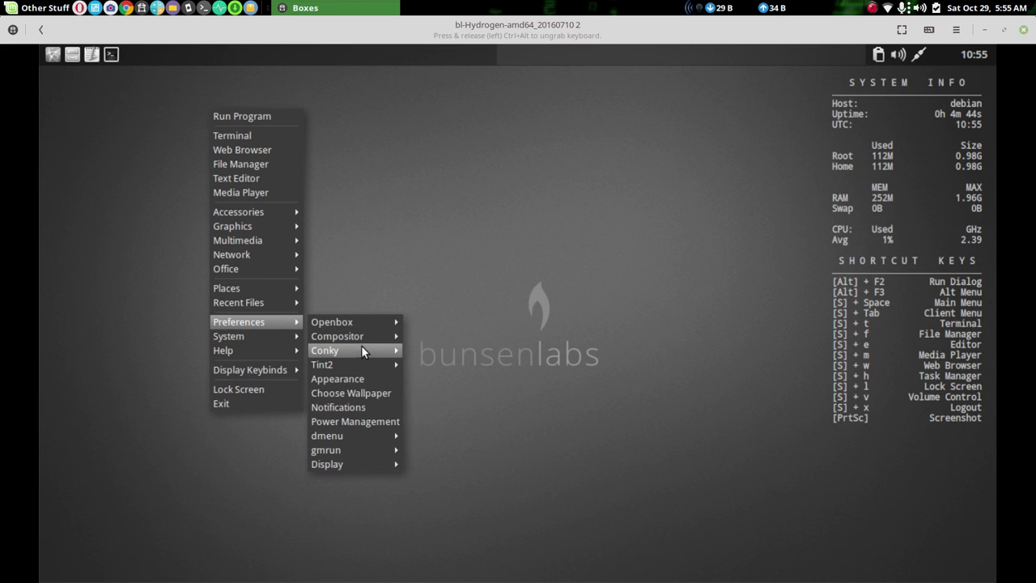
{"action": "mouse_move", "coordinate": [361, 345]}
{"action": "left_click", "coordinate": [445, 351]}
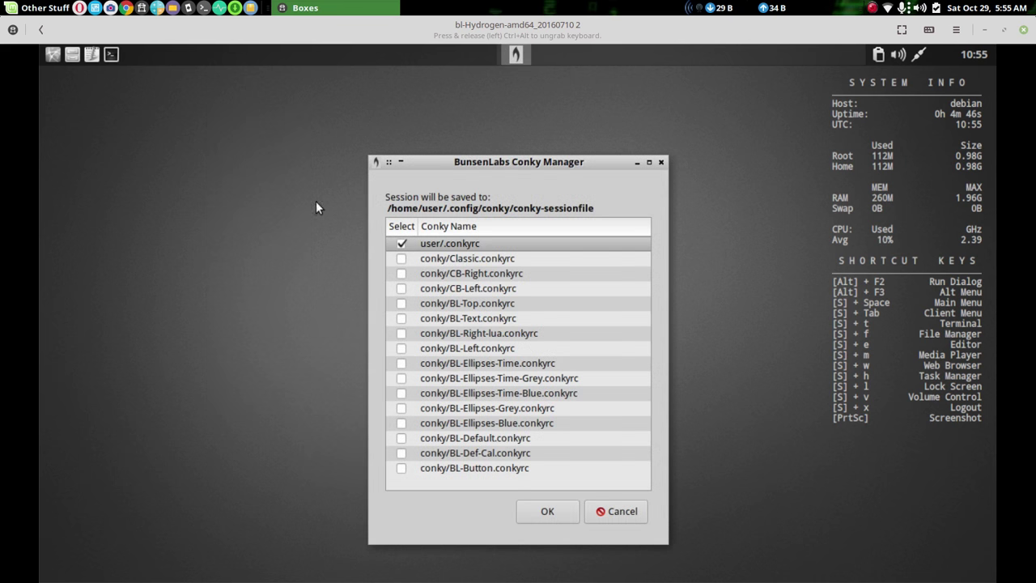
{"action": "left_click", "coordinate": [566, 509]}
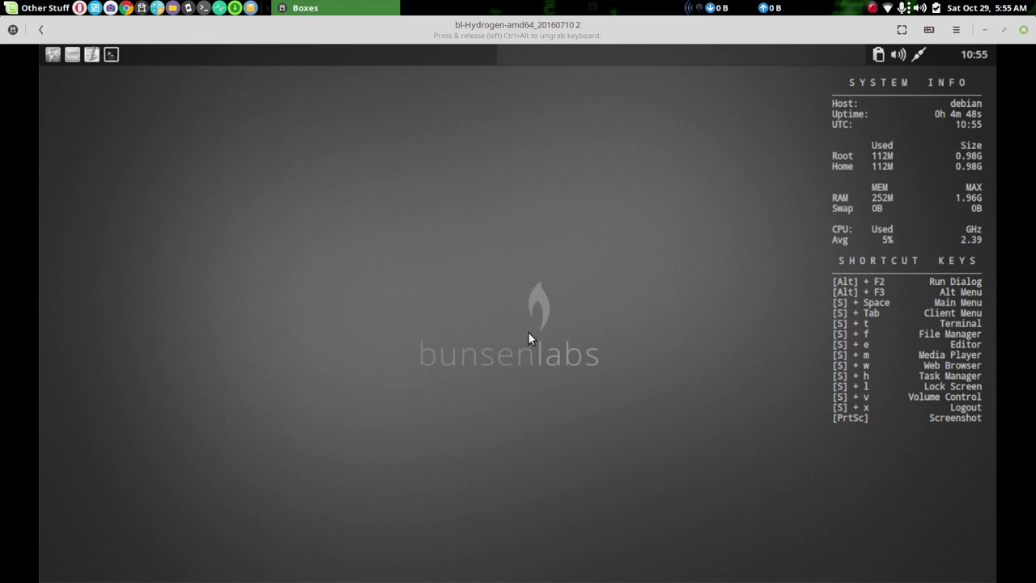
Look through the desktop menu's Preferences entries, including Compositor, and open the wallpaper chooser
{"action": "right_click", "coordinate": [394, 170]}
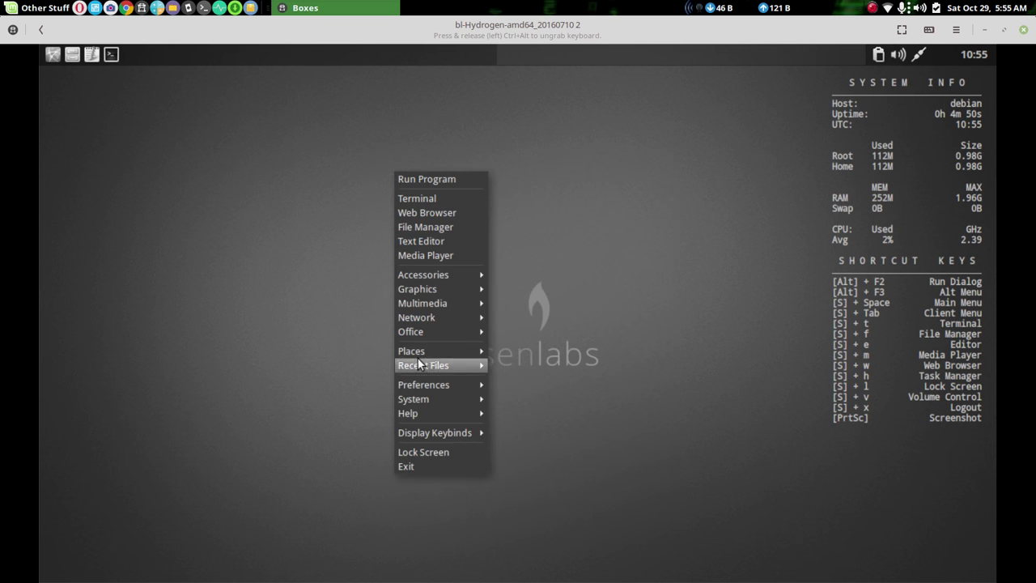
{"action": "mouse_move", "coordinate": [428, 388]}
{"action": "mouse_move", "coordinate": [543, 404]}
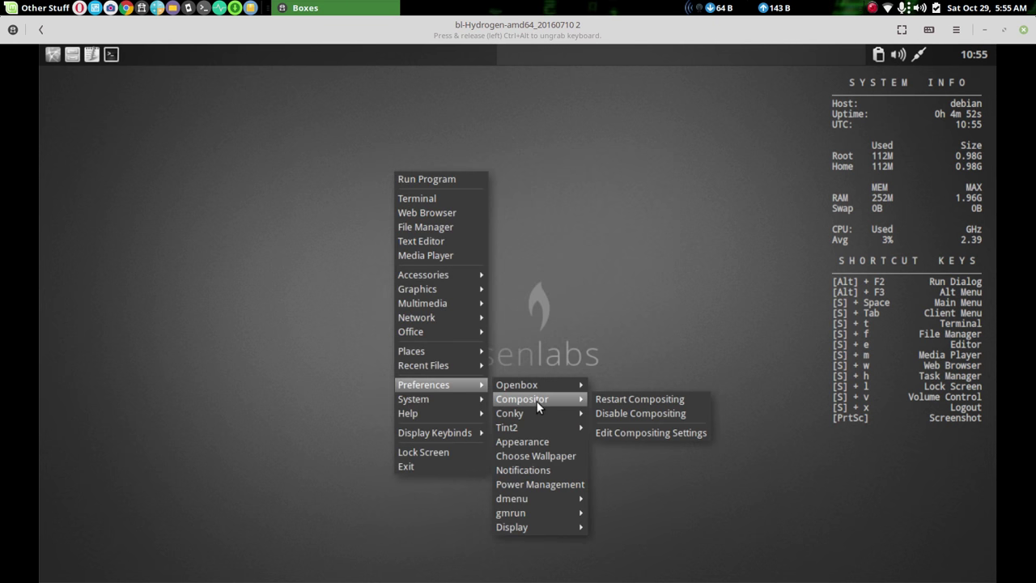
{"action": "mouse_move", "coordinate": [545, 423]}
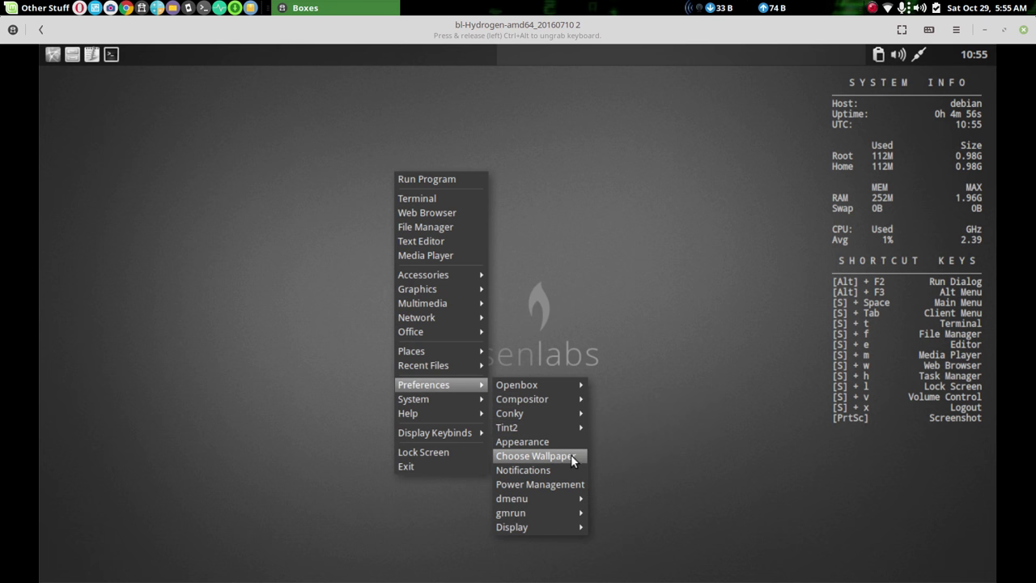
{"action": "left_click", "coordinate": [570, 455]}
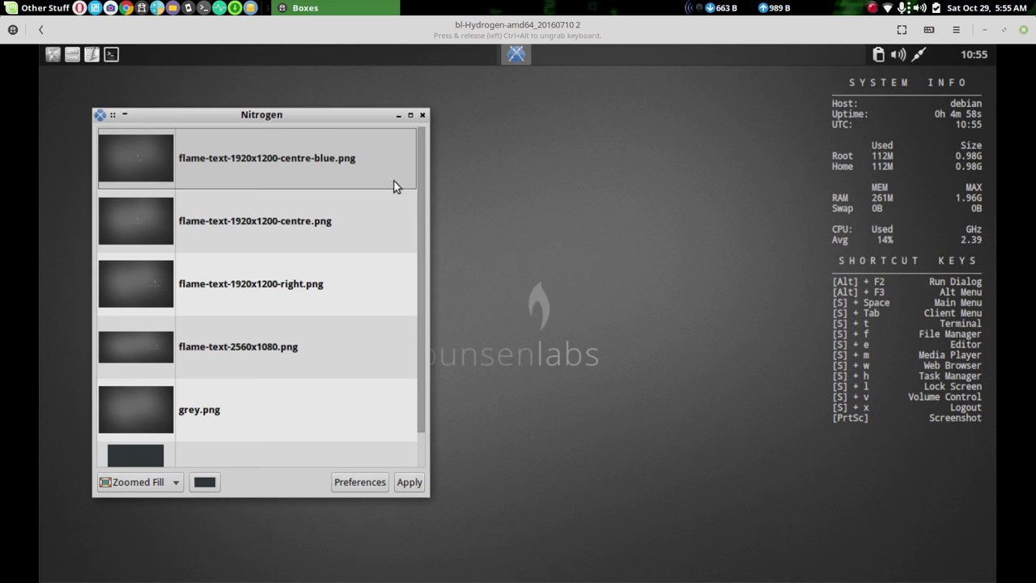
Browse the available wallpapers, select flame-text-1920x1200-centre-blue.png, and close Nitrogen without applying it
{"action": "scroll", "coordinate": [317, 300], "scroll_direction": "down", "scroll_amount": 2}
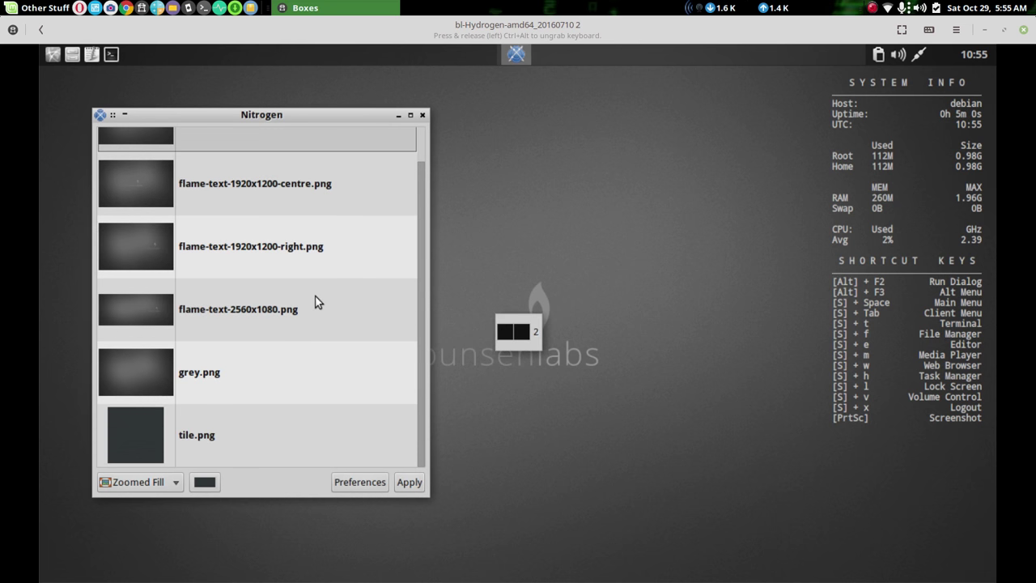
{"action": "left_click", "coordinate": [288, 388]}
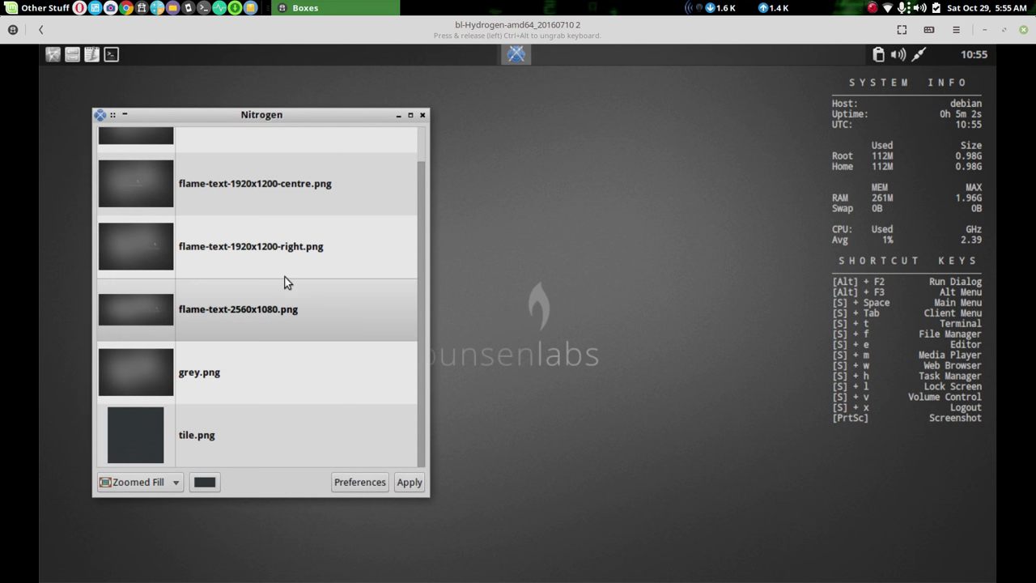
{"action": "scroll", "coordinate": [296, 414], "scroll_direction": "up", "scroll_amount": 1}
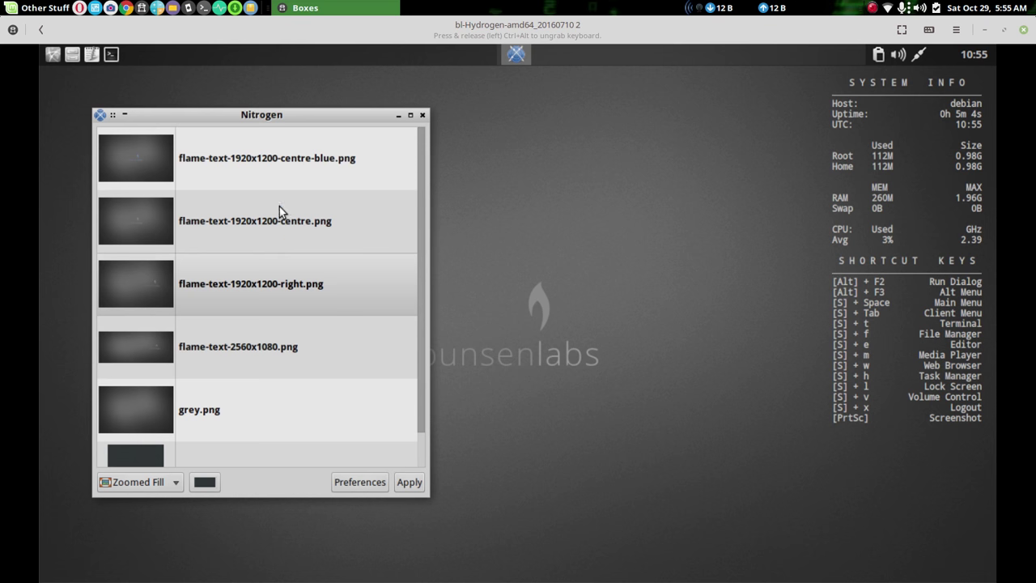
{"action": "left_click", "coordinate": [273, 166]}
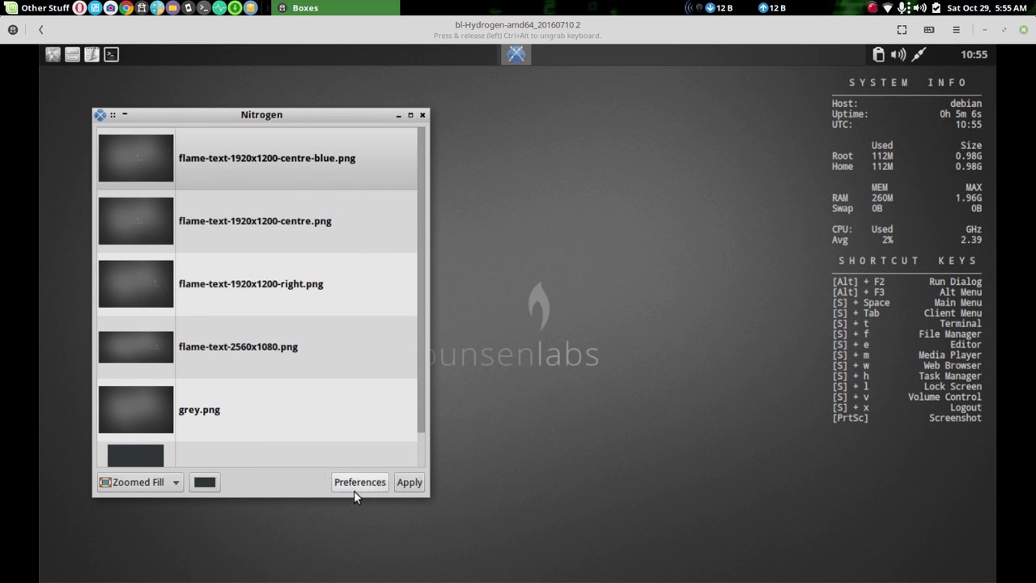
{"action": "left_click", "coordinate": [422, 115]}
Look through the desktop menu's keybind and Preferences entries, including Compositor and Openbox, and open the Appearance settings
{"action": "right_click", "coordinate": [431, 129]}
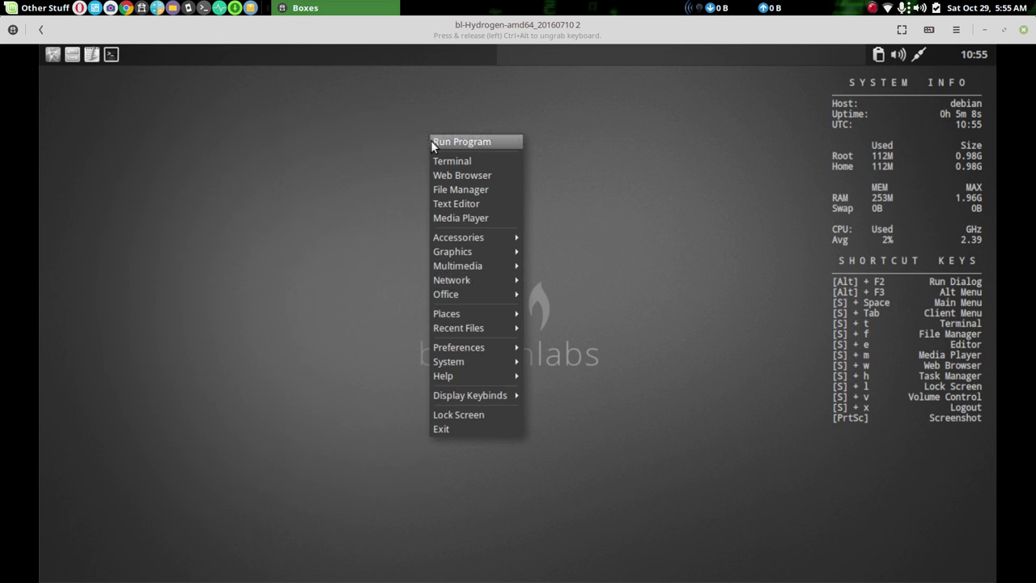
{"action": "mouse_move", "coordinate": [469, 398]}
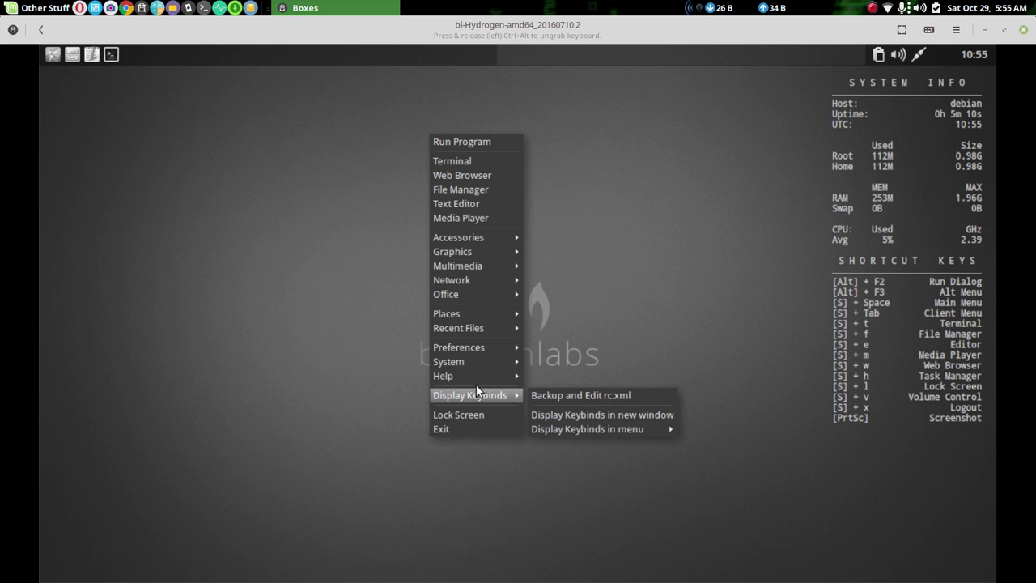
{"action": "mouse_move", "coordinate": [490, 363]}
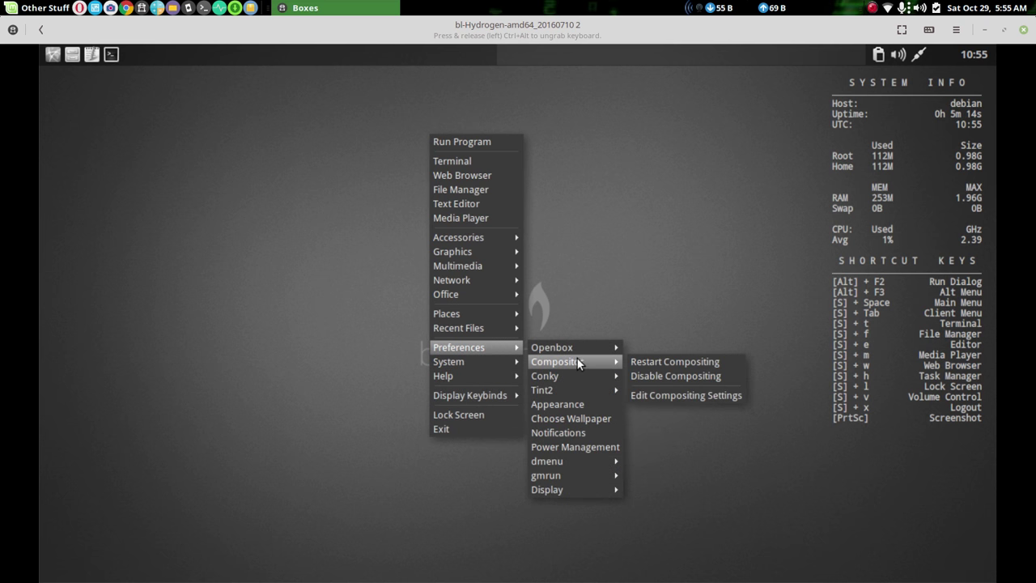
{"action": "mouse_move", "coordinate": [577, 346]}
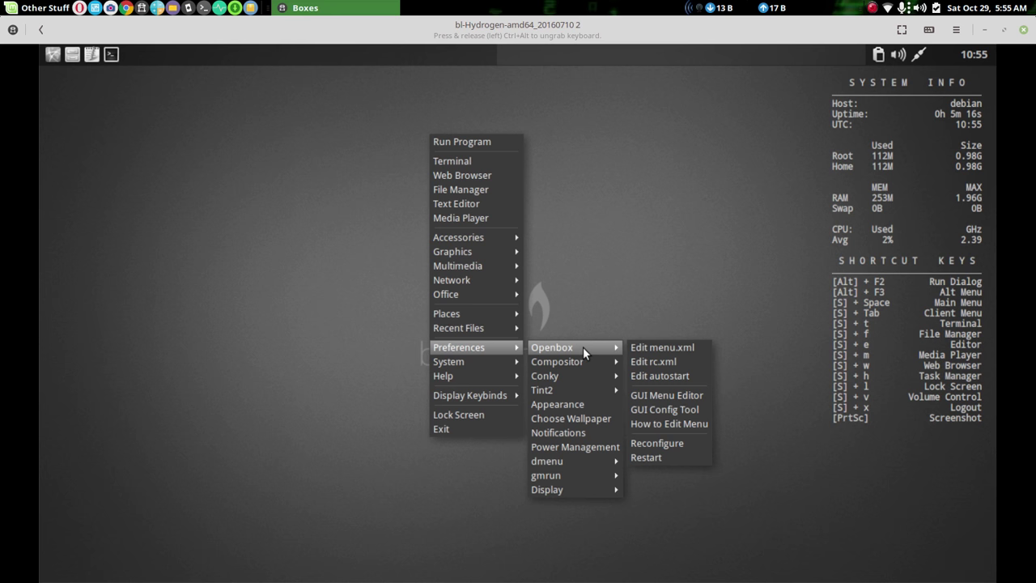
{"action": "left_click", "coordinate": [577, 406]}
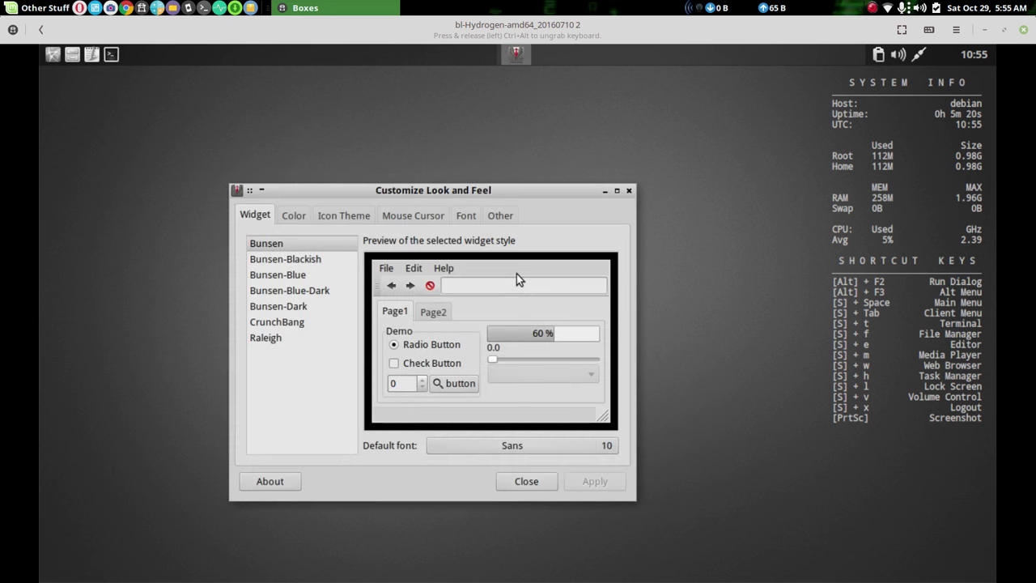
Preview the widget styles from Bunsen-Blackish down to CrunchBang, and go back to Bunsen-Blackish
{"action": "left_click", "coordinate": [299, 262]}
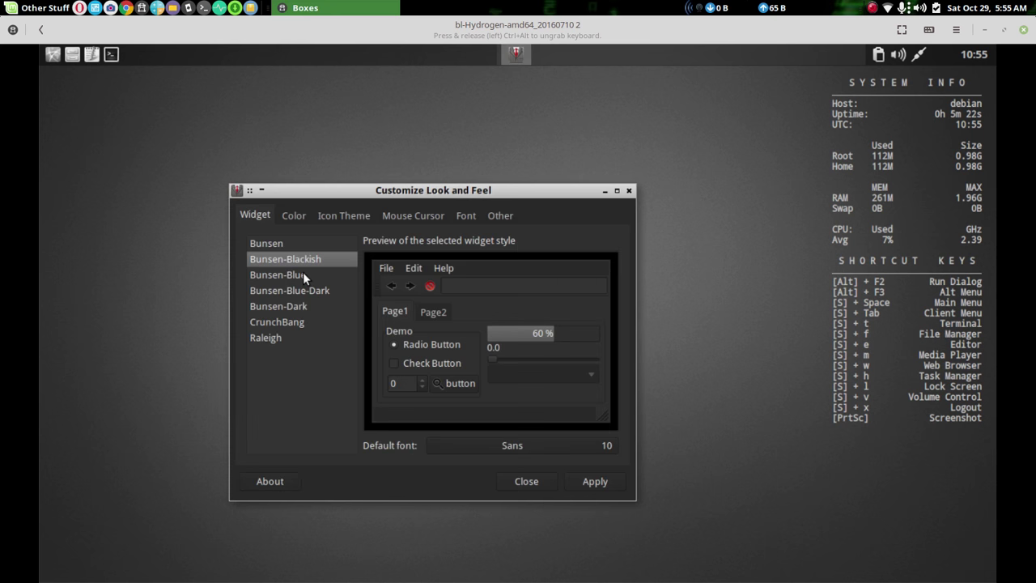
{"action": "left_click", "coordinate": [302, 275]}
{"action": "left_click", "coordinate": [303, 295]}
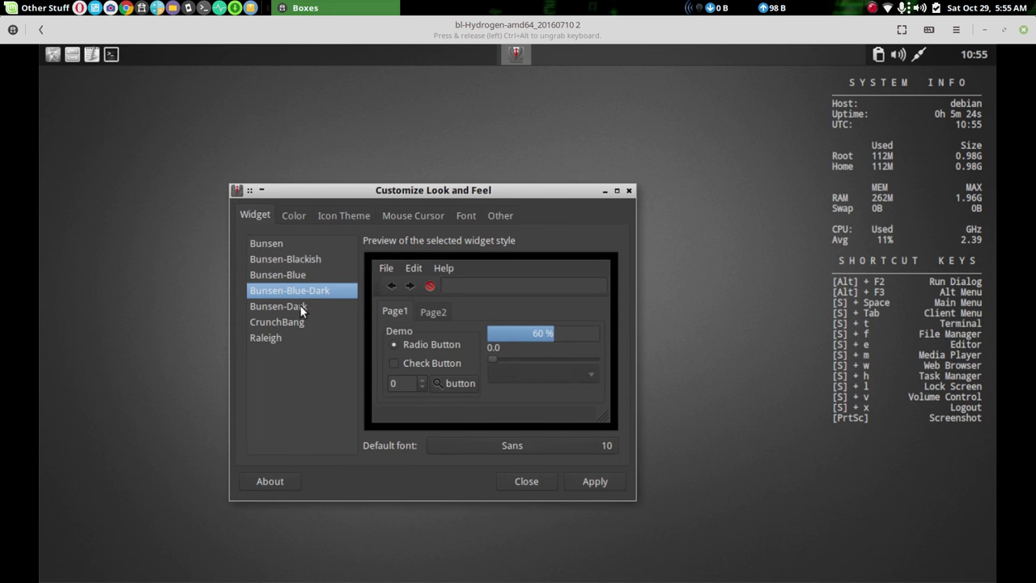
{"action": "left_click", "coordinate": [298, 305]}
{"action": "left_click", "coordinate": [299, 321]}
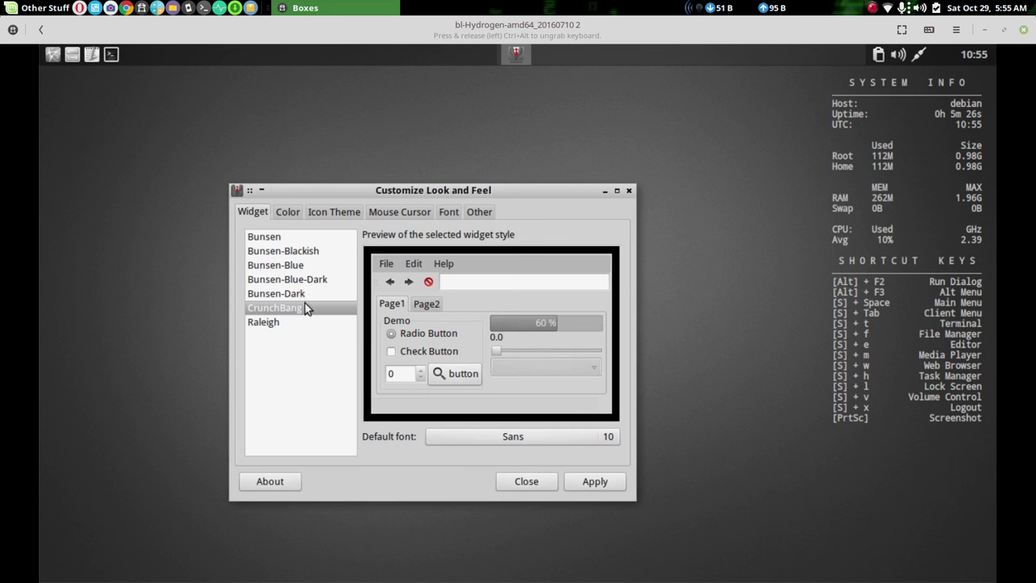
{"action": "left_click", "coordinate": [299, 251]}
View the color, icon theme and mouse cursor settings of the look and feel dialog
{"action": "left_click", "coordinate": [289, 211]}
{"action": "left_click", "coordinate": [340, 214]}
{"action": "left_click", "coordinate": [411, 215]}
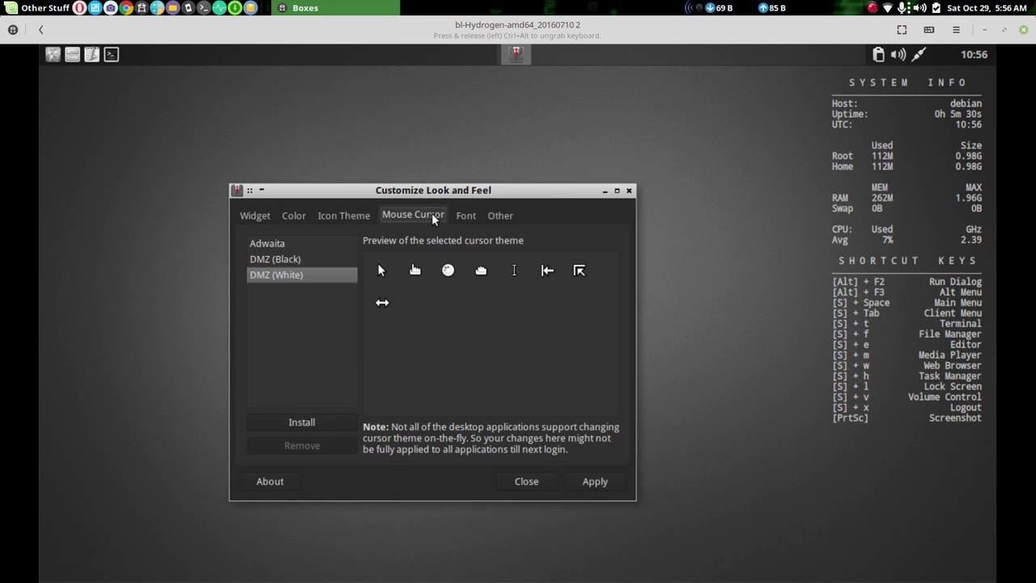
Preview the Faenza icon themes, including Ambiance, Dark, Darker, Darkest, Radiance and Bunsen, ending on plain Faenza
{"action": "left_click", "coordinate": [340, 217]}
{"action": "left_click", "coordinate": [308, 275]}
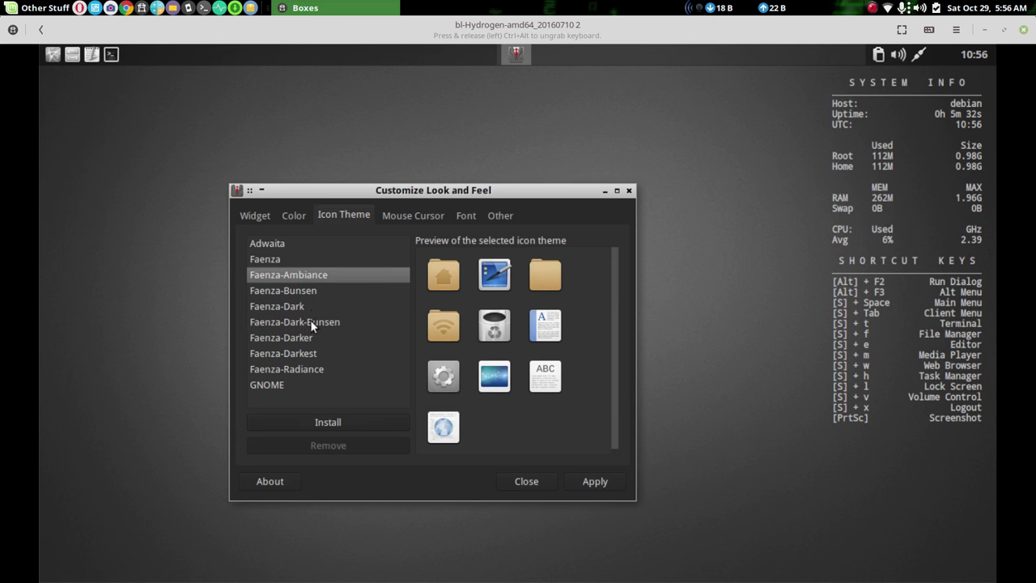
{"action": "left_click", "coordinate": [309, 306]}
{"action": "left_click", "coordinate": [308, 339]}
{"action": "left_click", "coordinate": [308, 353]}
{"action": "left_click", "coordinate": [309, 369]}
{"action": "left_click", "coordinate": [313, 289]}
{"action": "left_click", "coordinate": [304, 259]}
View the mouse cursor, font and other interface settings, and close the look and feel dialog without applying anything
{"action": "left_click", "coordinate": [411, 215]}
{"action": "left_click", "coordinate": [457, 215]}
{"action": "left_click", "coordinate": [490, 215]}
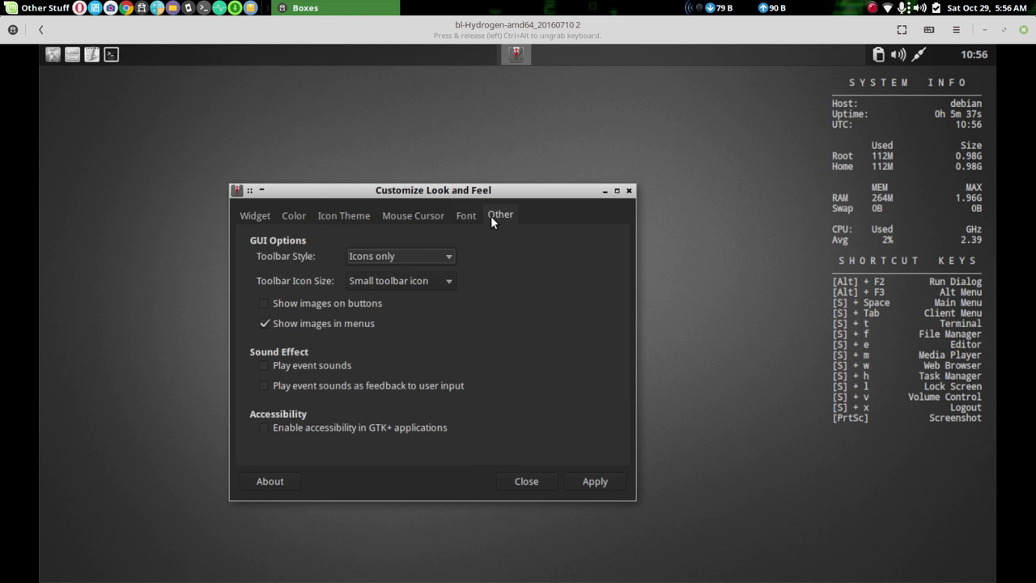
{"action": "left_click", "coordinate": [526, 479]}
Launch the calculator from the Office entries of the desktop menu
{"action": "right_click", "coordinate": [472, 156]}
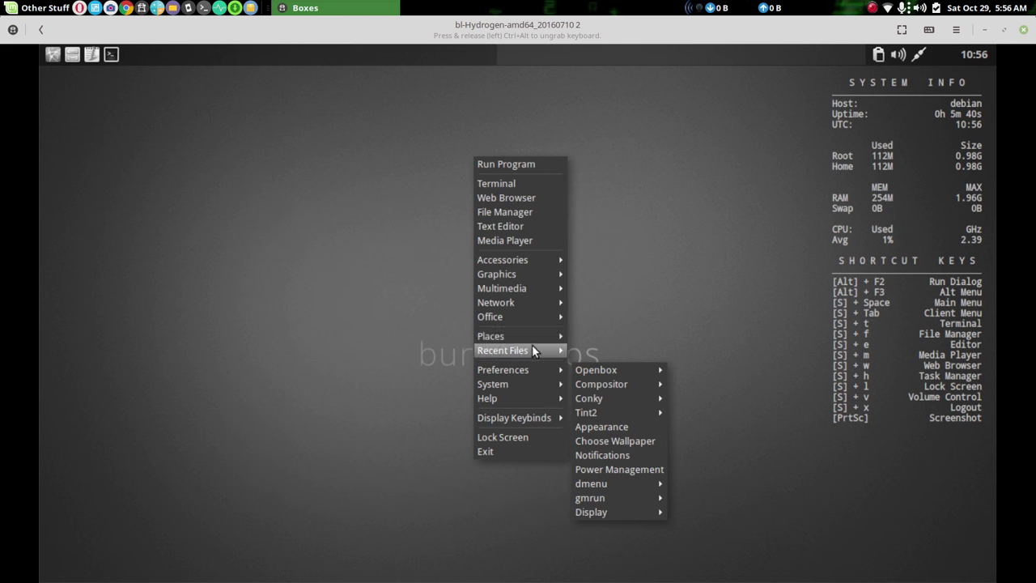
{"action": "mouse_move", "coordinate": [536, 317]}
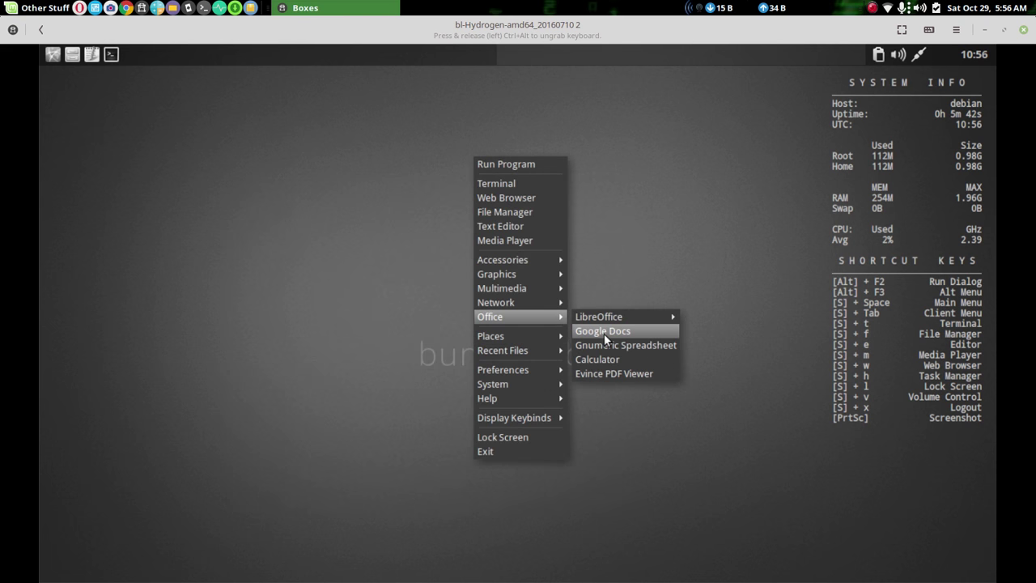
{"action": "left_click", "coordinate": [596, 359]}
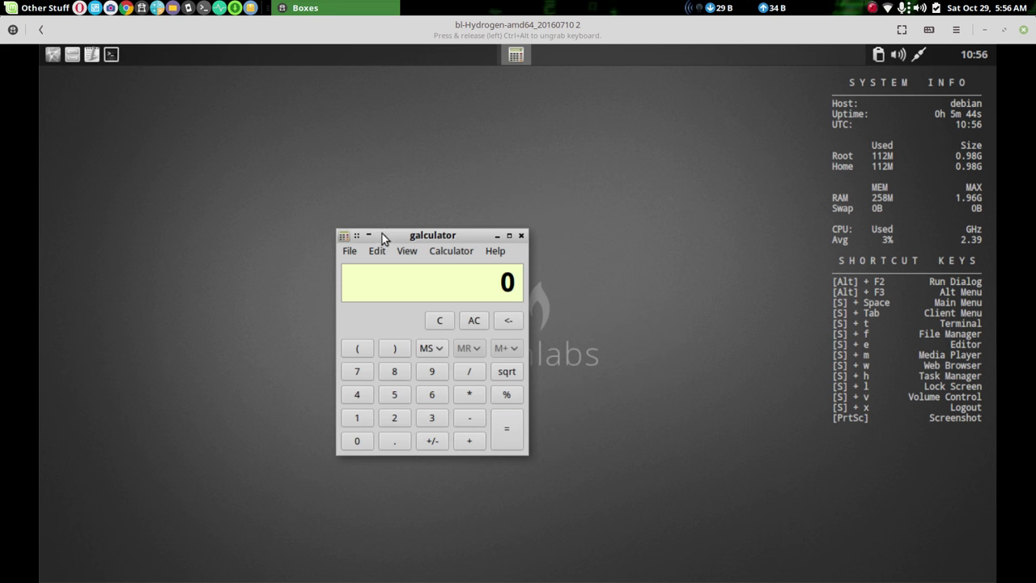
Examine the desktop menu's Multimedia, Office and Preferences entries, including the LibreOffice, Compositor and Conky options
{"action": "right_click", "coordinate": [560, 182]}
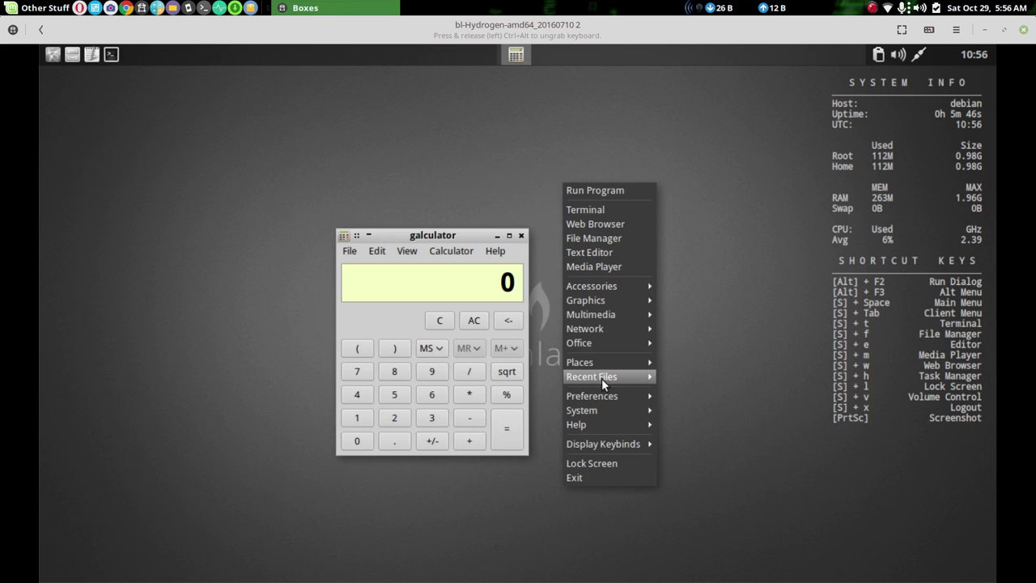
{"action": "mouse_move", "coordinate": [623, 343]}
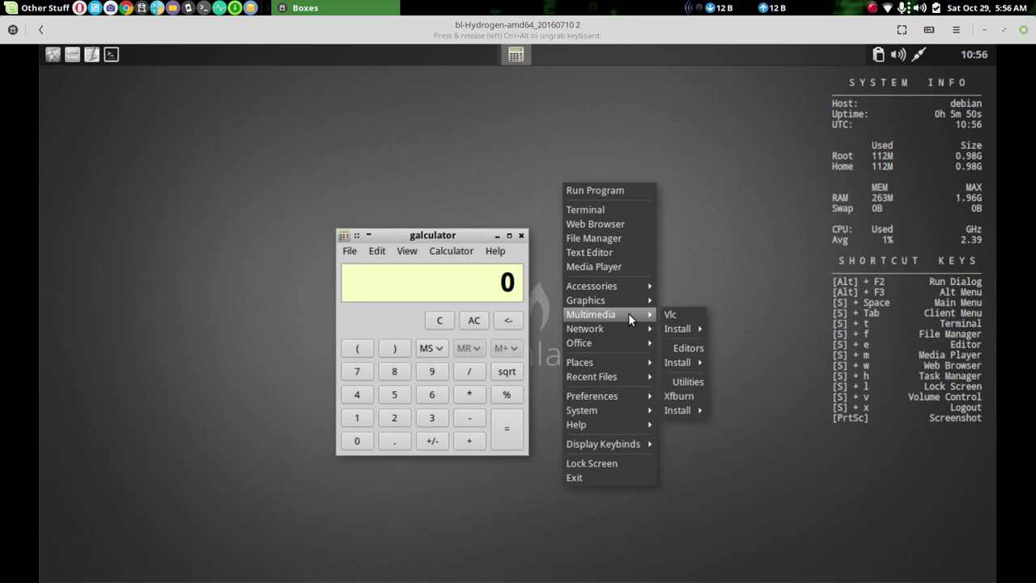
{"action": "mouse_move", "coordinate": [629, 287]}
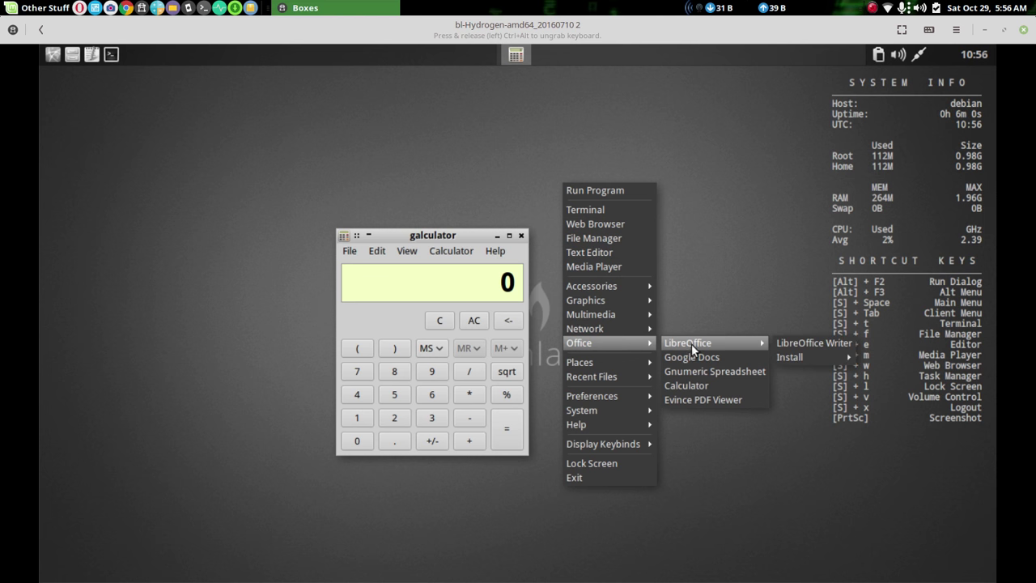
{"action": "mouse_move", "coordinate": [644, 374]}
{"action": "mouse_move", "coordinate": [643, 397]}
{"action": "mouse_move", "coordinate": [701, 422]}
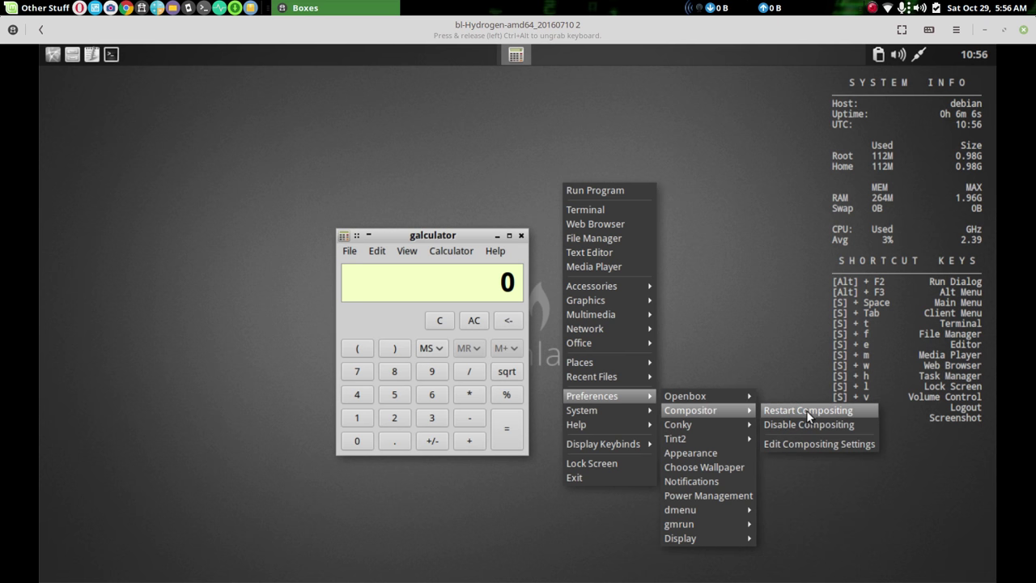
{"action": "mouse_move", "coordinate": [737, 423]}
{"action": "mouse_move", "coordinate": [813, 452]}
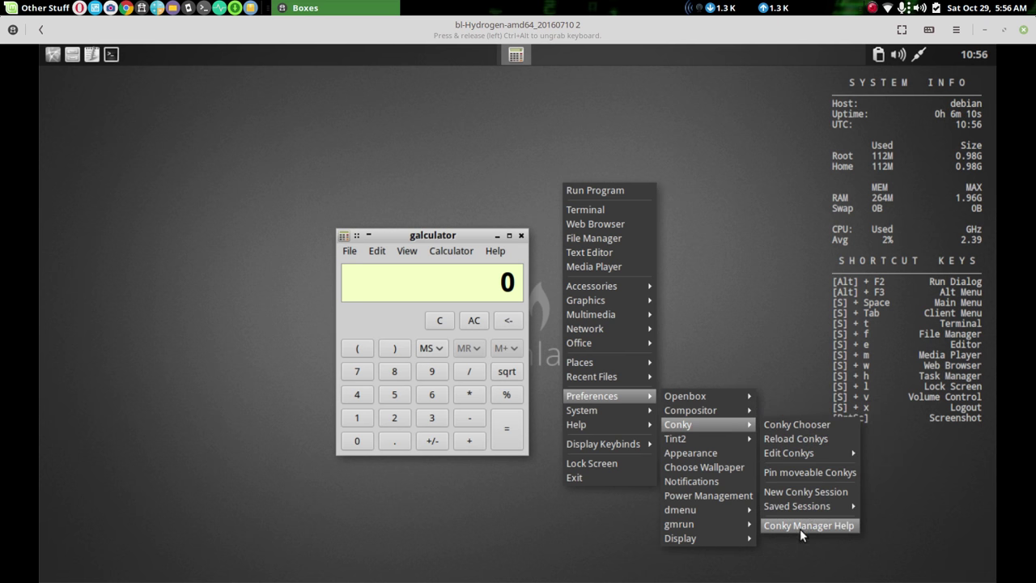
Open Power Management, view its display settings, and close both the power manager and the calculator
{"action": "left_click", "coordinate": [733, 494]}
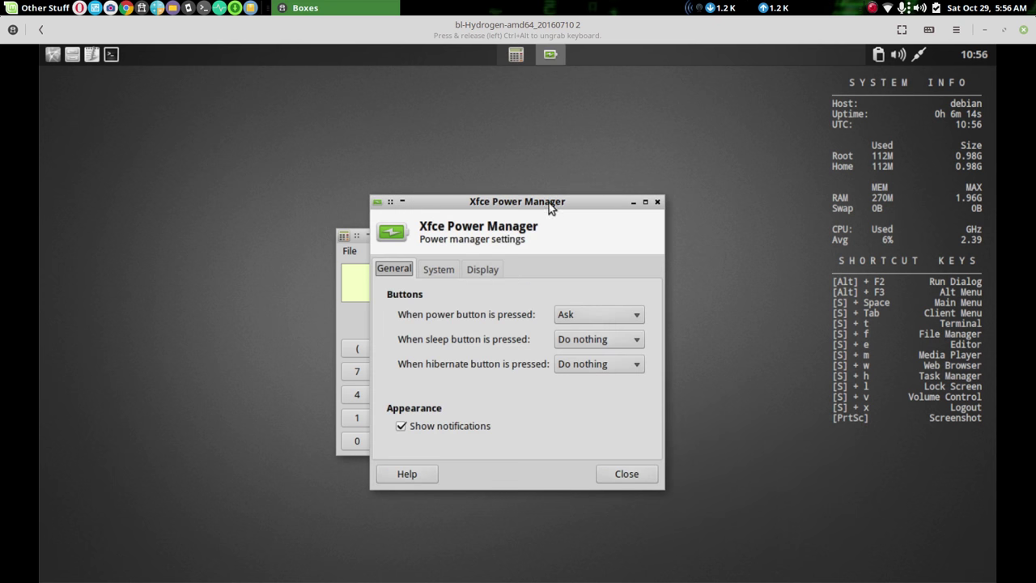
{"action": "left_click", "coordinate": [482, 270]}
{"action": "left_click", "coordinate": [634, 475]}
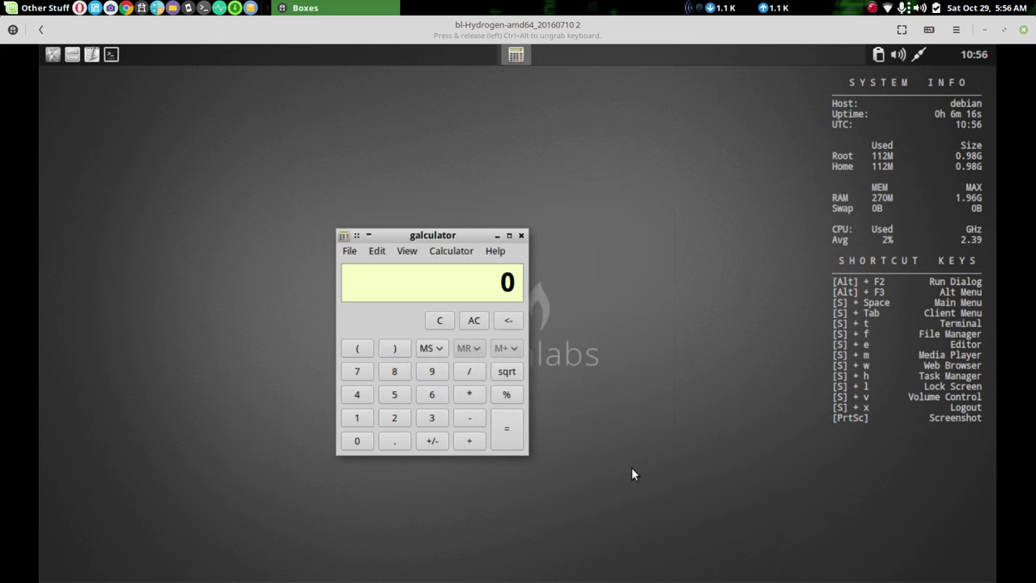
{"action": "left_click", "coordinate": [521, 236]}
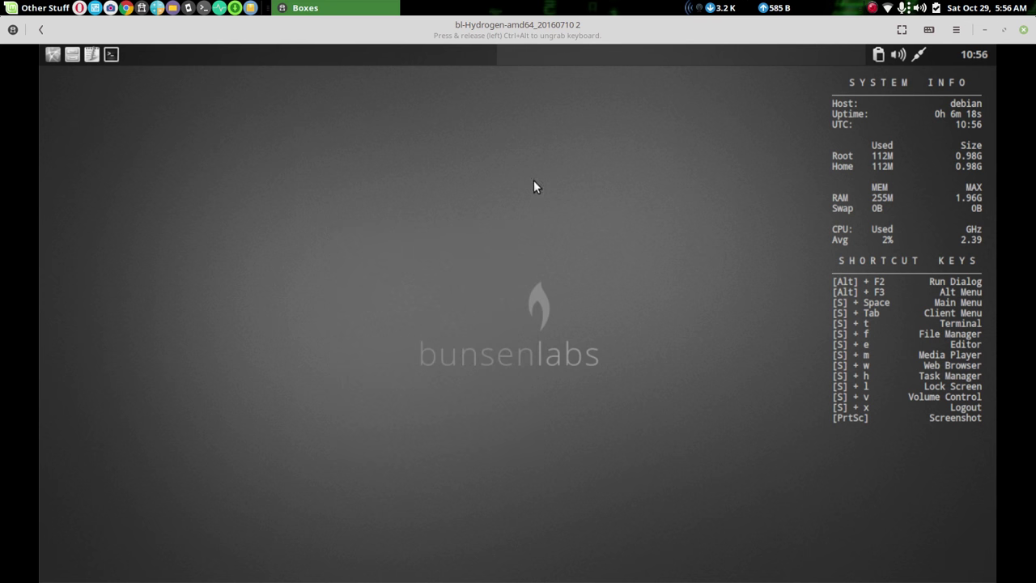
{"action": "left_click", "coordinate": [918, 55]}
{"action": "left_click", "coordinate": [918, 55]}
{"action": "left_click", "coordinate": [976, 55]}
{"action": "left_click", "coordinate": [976, 54]}
Open a terminal window, move it around the desktop, and close it
{"action": "key", "text": "super+t"}
{"action": "left_click_drag", "start_coordinate": [369, 204], "coordinate": [338, 80]}
{"action": "left_click_drag", "start_coordinate": [516, 77], "coordinate": [566, 98]}
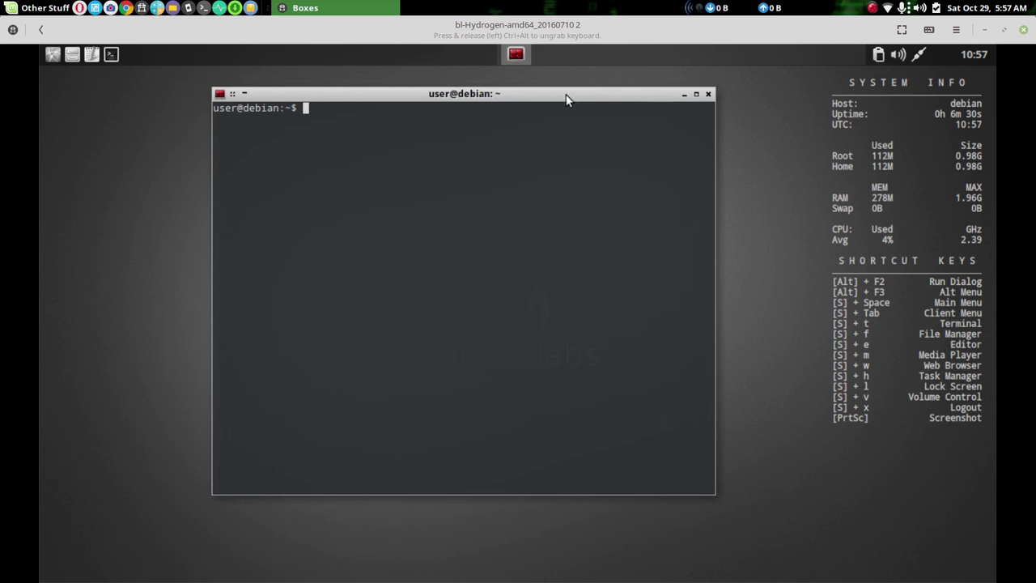
{"action": "left_click", "coordinate": [710, 95]}
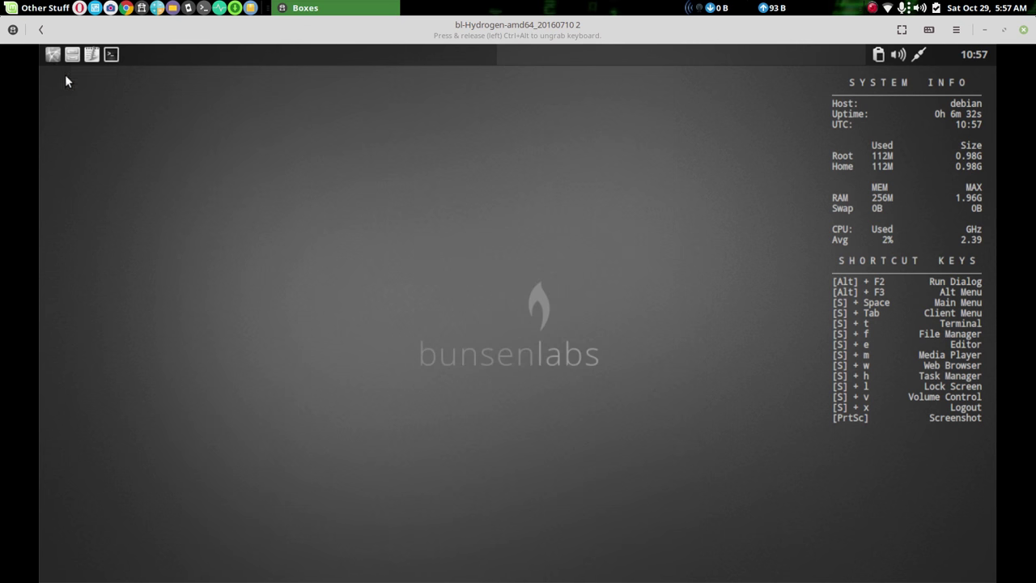
Launch the Firefox web browser, the Geany text editor and a terminal from the panel
{"action": "left_click", "coordinate": [53, 54]}
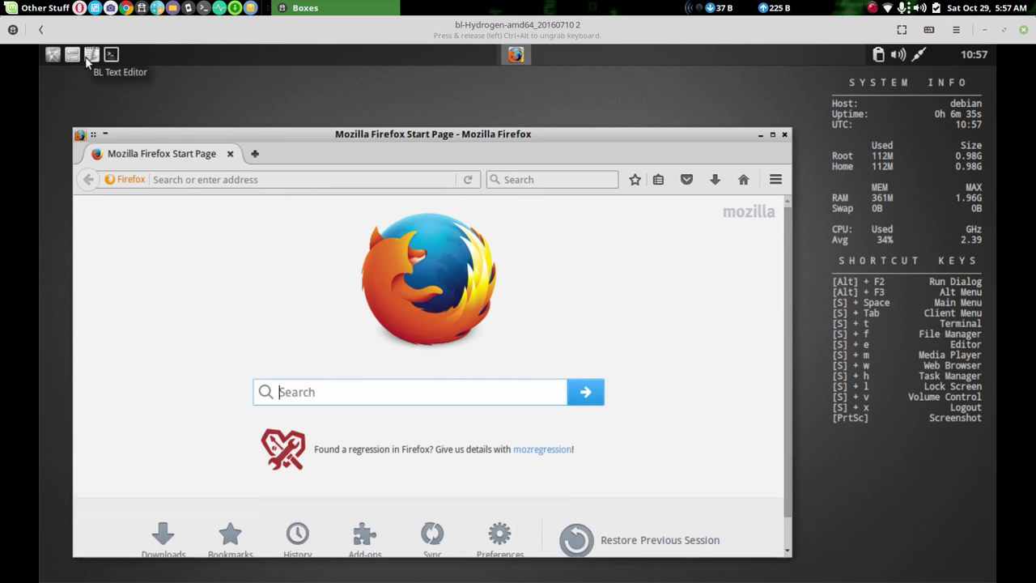
{"action": "left_click", "coordinate": [91, 54]}
{"action": "left_click", "coordinate": [112, 55]}
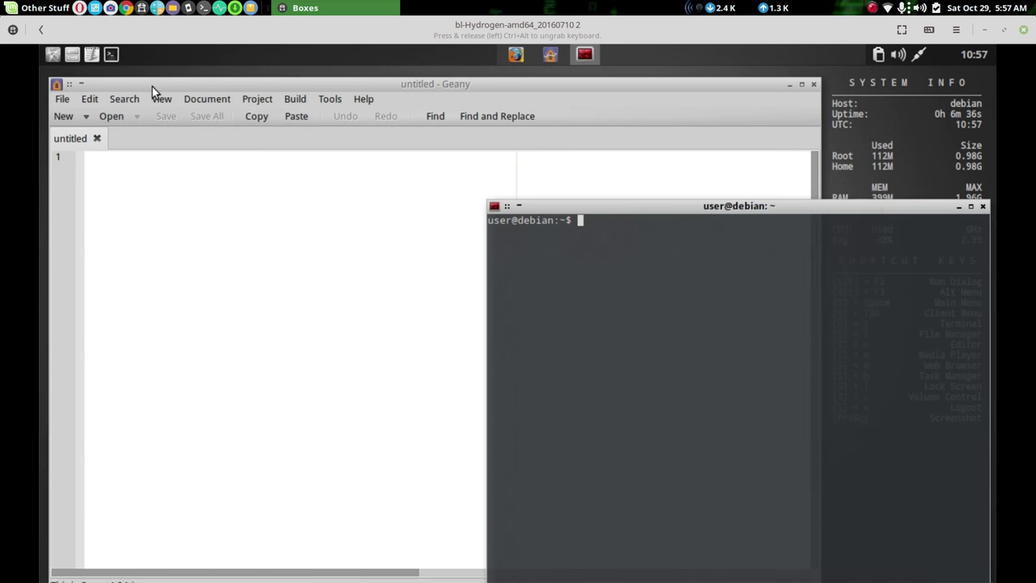
Rearrange the Geany, terminal and Firefox windows on the desktop, leaving Geany in front
{"action": "left_click_drag", "start_coordinate": [164, 87], "coordinate": [217, 88]}
{"action": "left_click_drag", "start_coordinate": [640, 82], "coordinate": [519, 109]}
{"action": "left_click_drag", "start_coordinate": [819, 204], "coordinate": [729, 94]}
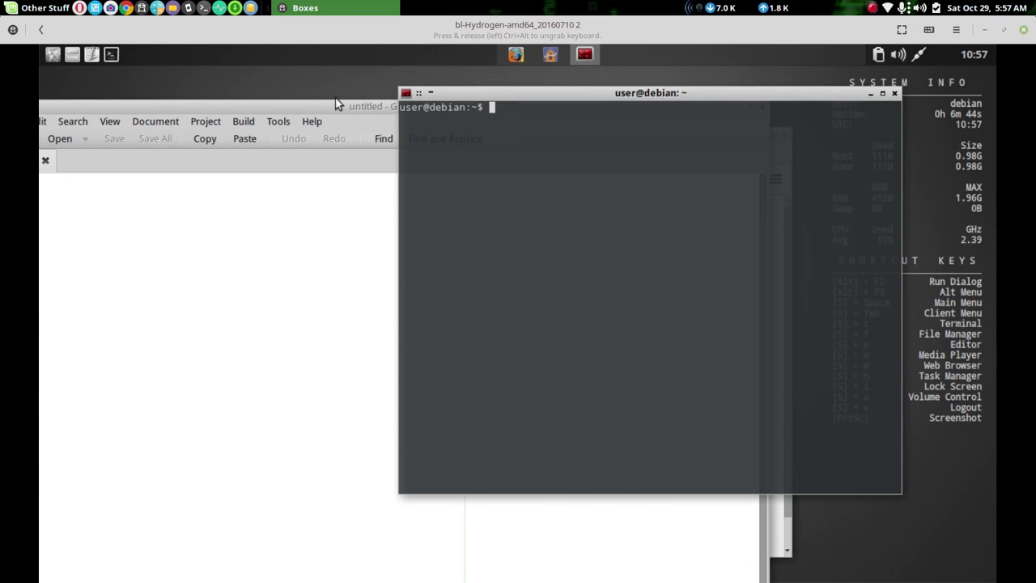
{"action": "left_click_drag", "start_coordinate": [335, 104], "coordinate": [488, 82]}
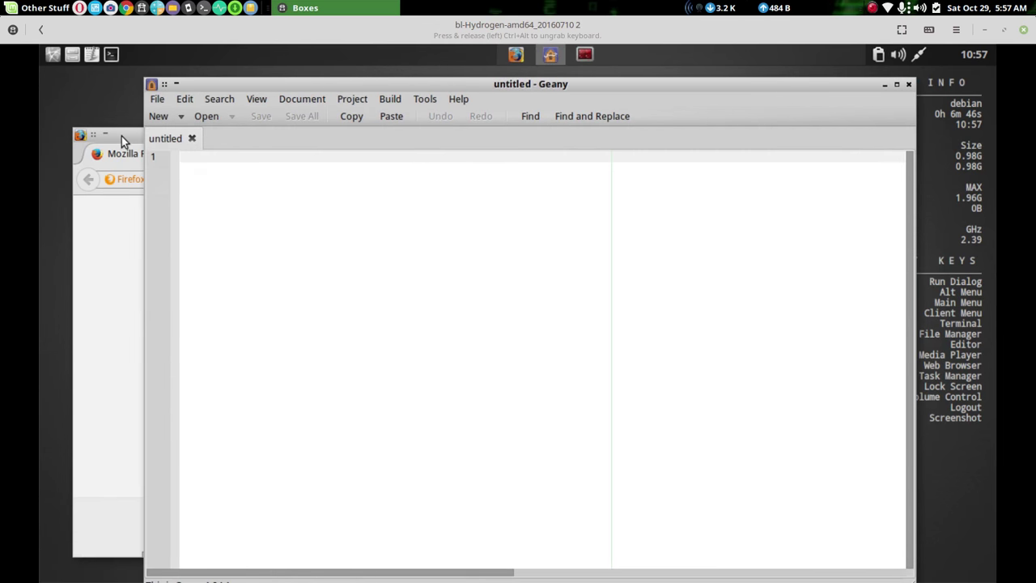
{"action": "left_click_drag", "start_coordinate": [121, 139], "coordinate": [140, 96]}
{"action": "left_click_drag", "start_coordinate": [465, 94], "coordinate": [464, 123]}
{"action": "left_click", "coordinate": [869, 112]}
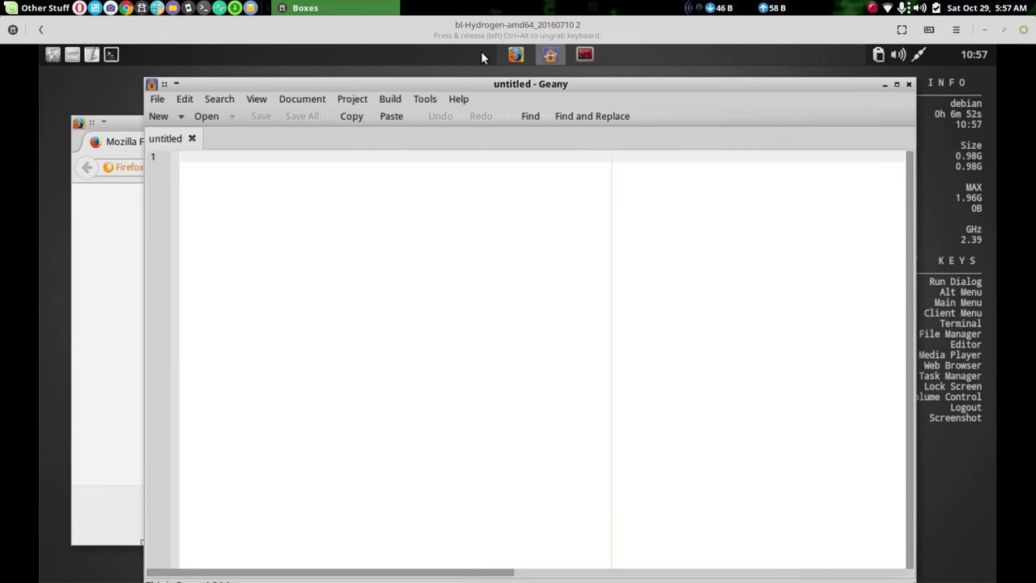
Switch back and forth between the desktop with the open windows and the empty one, ending on the empty desktop
{"action": "scroll", "coordinate": [477, 53], "scroll_direction": "down", "scroll_amount": 1}
{"action": "scroll", "coordinate": [486, 55], "scroll_direction": "up", "scroll_amount": 1}
{"action": "scroll", "coordinate": [463, 55], "scroll_direction": "down", "scroll_amount": 1}
{"action": "scroll", "coordinate": [451, 55], "scroll_direction": "up", "scroll_amount": 1}
{"action": "scroll", "coordinate": [443, 52], "scroll_direction": "down", "scroll_amount": 1}
{"action": "right_click", "coordinate": [441, 52]}
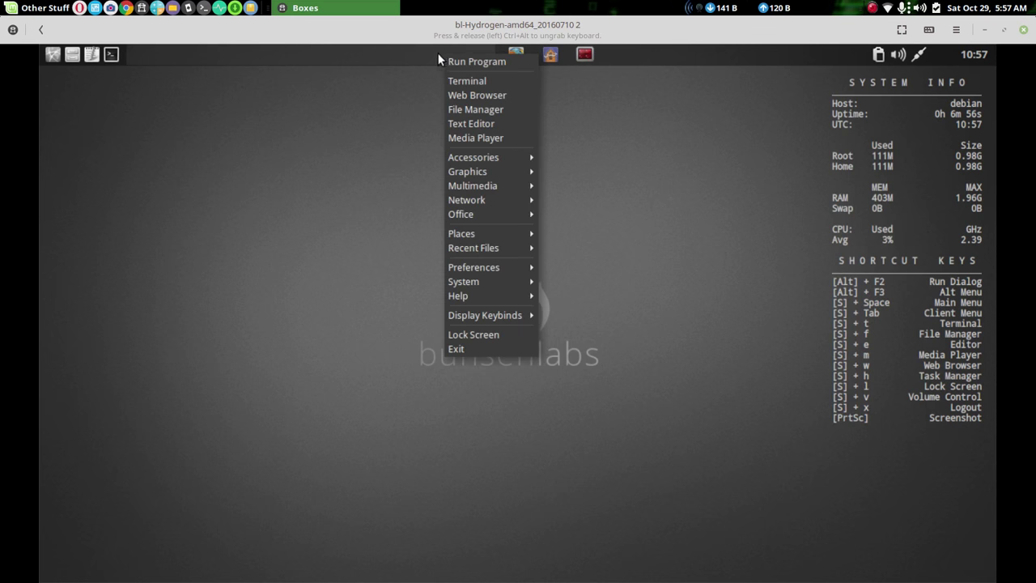
{"action": "left_click", "coordinate": [427, 52]}
{"action": "scroll", "coordinate": [547, 56], "scroll_direction": "up", "scroll_amount": 1}
{"action": "scroll", "coordinate": [466, 59], "scroll_direction": "down", "scroll_amount": 1}
{"action": "scroll", "coordinate": [597, 62], "scroll_direction": "up", "scroll_amount": 1}
{"action": "scroll", "coordinate": [464, 56], "scroll_direction": "down", "scroll_amount": 1}
Open the Tint2 Editor from the desktop menu's Tint2 preferences and accept its dialog with no Tint2 selected
{"action": "right_click", "coordinate": [453, 86]}
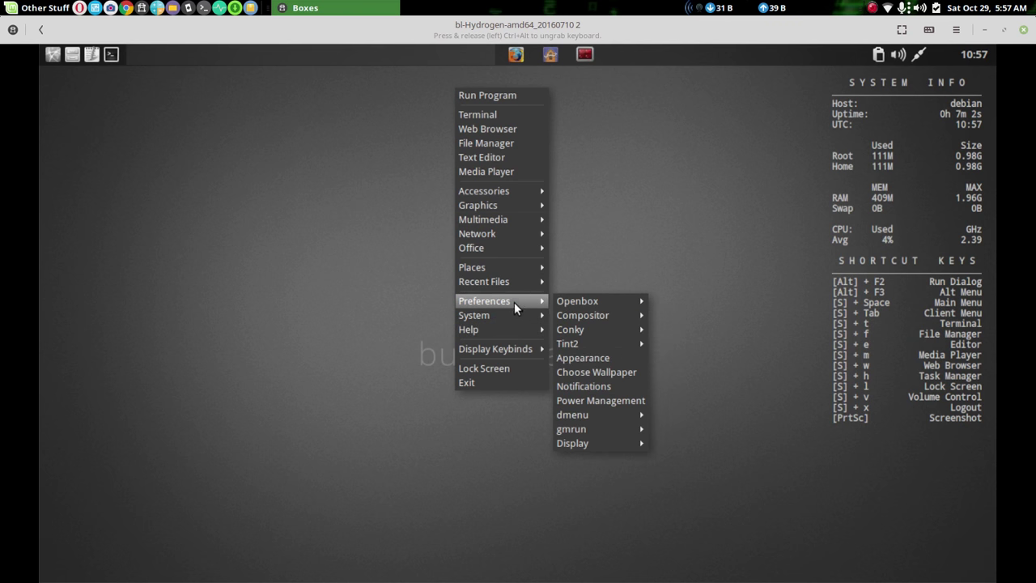
{"action": "mouse_move", "coordinate": [517, 309]}
{"action": "mouse_move", "coordinate": [616, 343]}
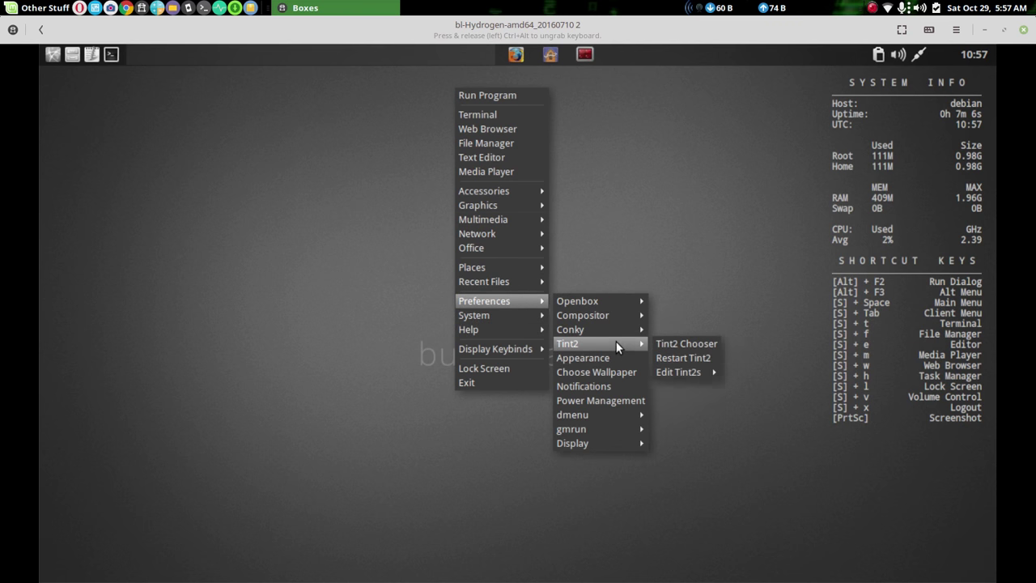
{"action": "mouse_move", "coordinate": [697, 374]}
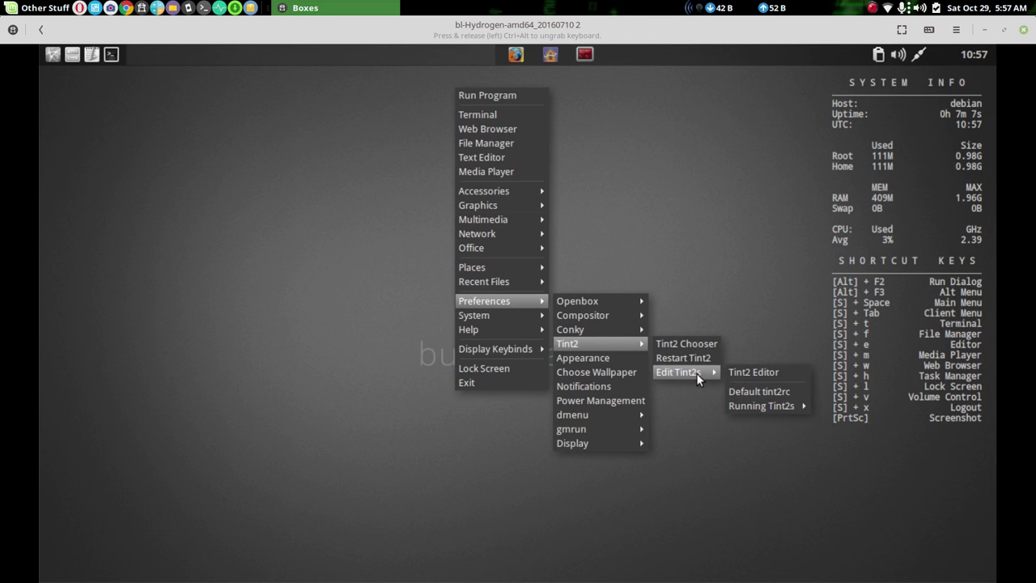
{"action": "left_click", "coordinate": [755, 373]}
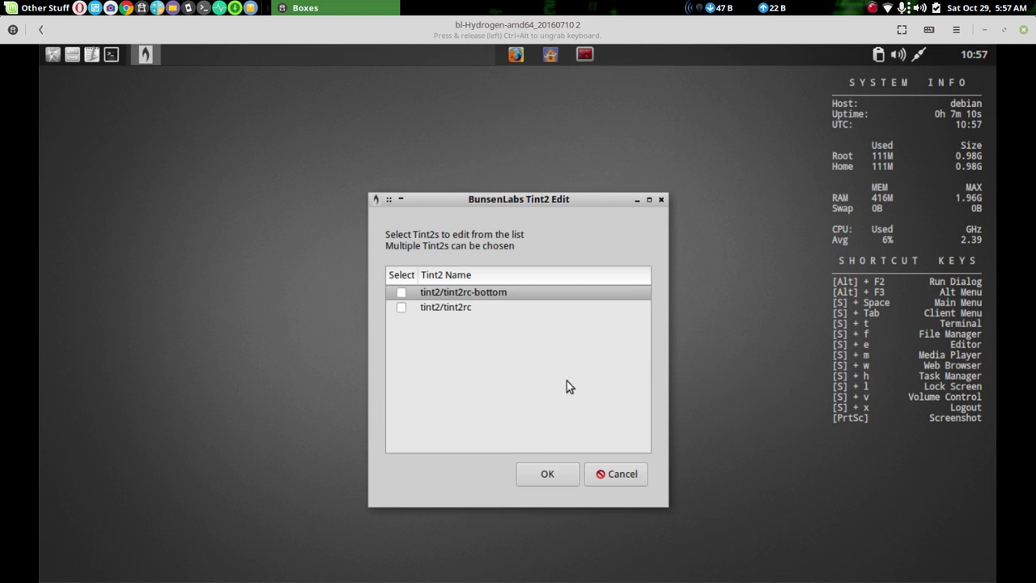
{"action": "left_click", "coordinate": [546, 476]}
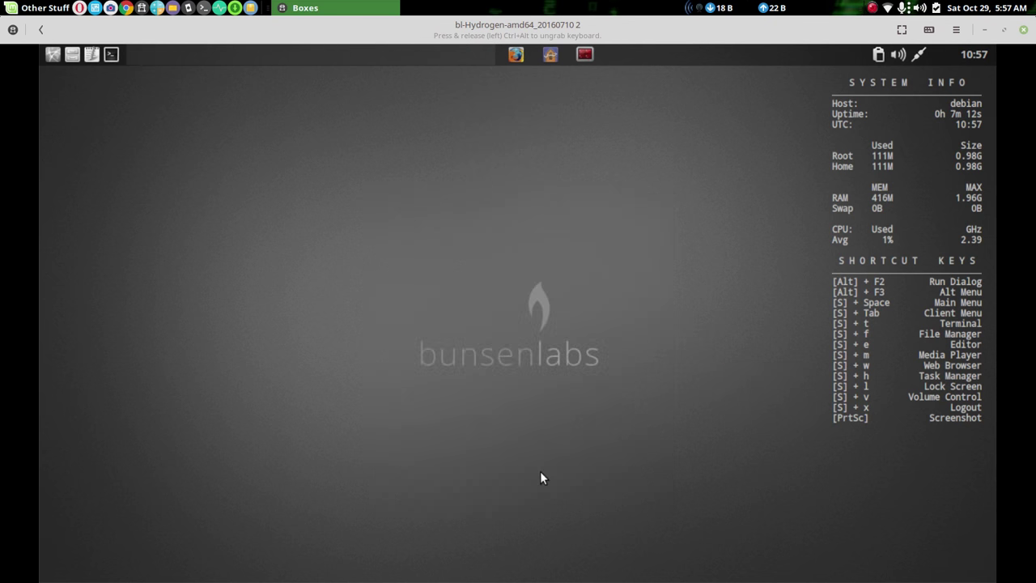
Open the Tint2 Chooser from the desktop preferences, examine the listed Tint2s and cancel without changing the selection
{"action": "right_click", "coordinate": [484, 242]}
{"action": "mouse_move", "coordinate": [535, 462]}
{"action": "mouse_move", "coordinate": [599, 466]}
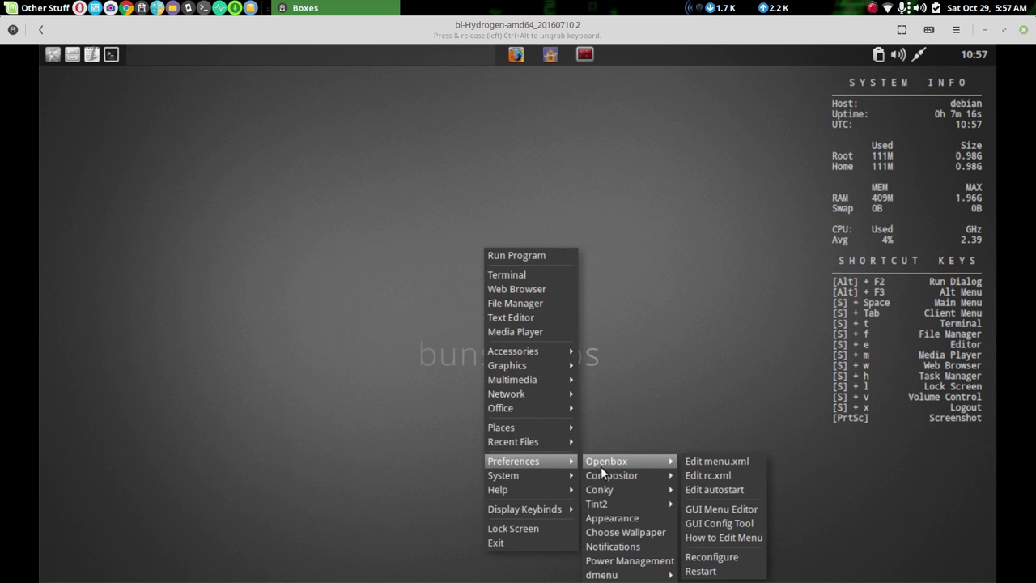
{"action": "mouse_move", "coordinate": [618, 503]}
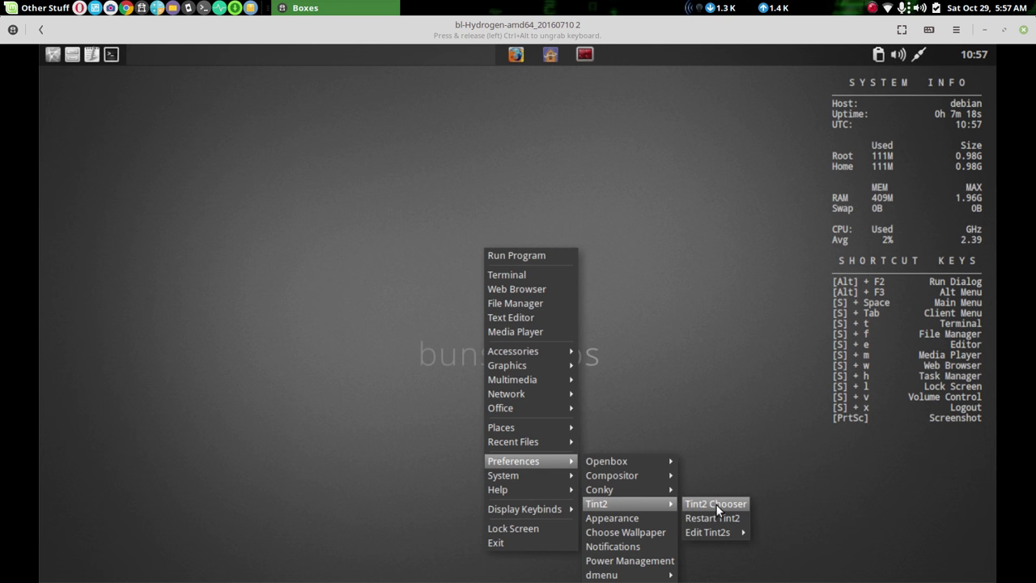
{"action": "left_click", "coordinate": [716, 503]}
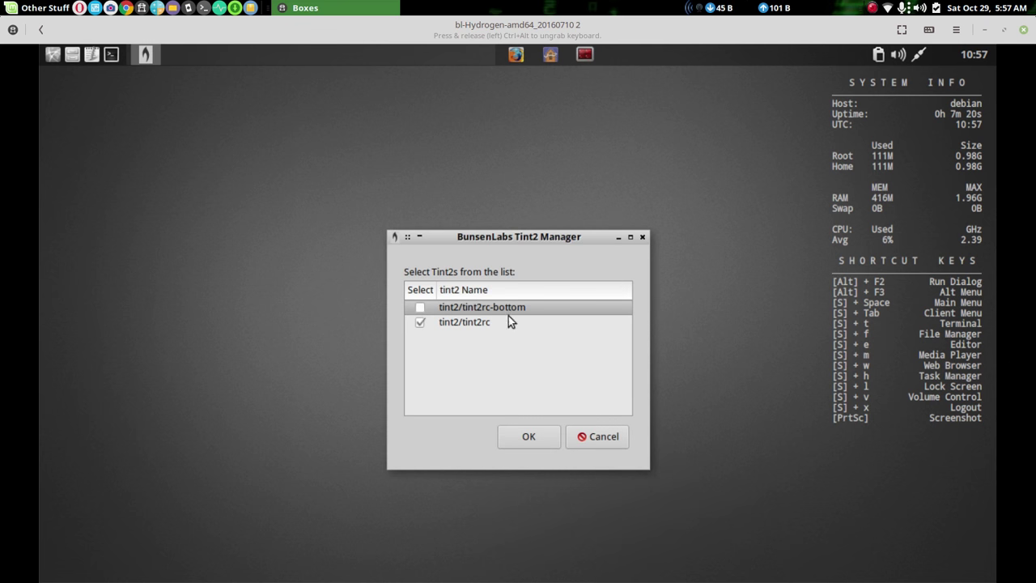
{"action": "left_click_drag", "start_coordinate": [500, 237], "coordinate": [373, 130]}
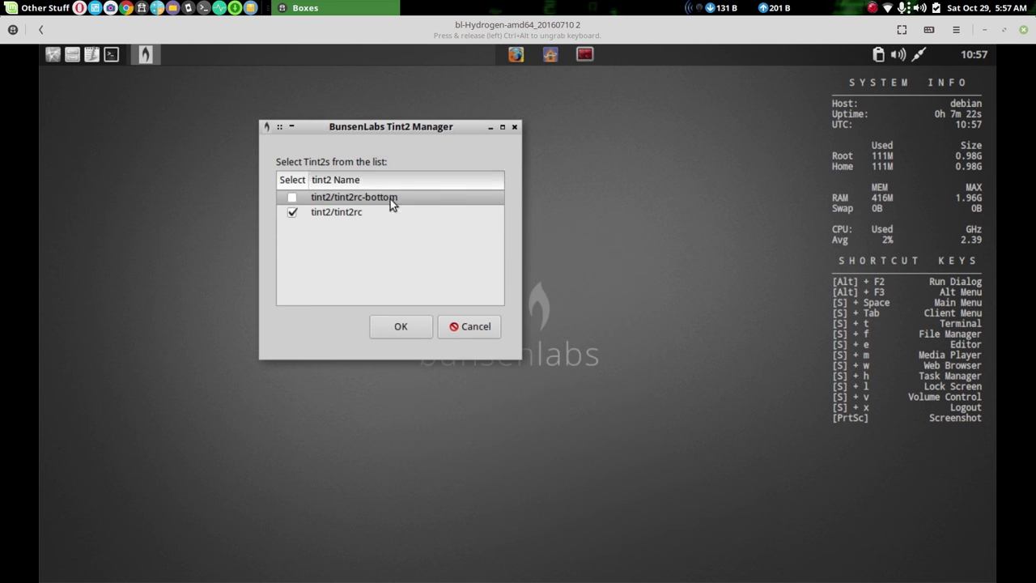
{"action": "left_click", "coordinate": [479, 332]}
Look through the Tint2 editing options in the desktop preferences and launch the Tint2 Editor
{"action": "right_click", "coordinate": [470, 252]}
{"action": "mouse_move", "coordinate": [538, 462]}
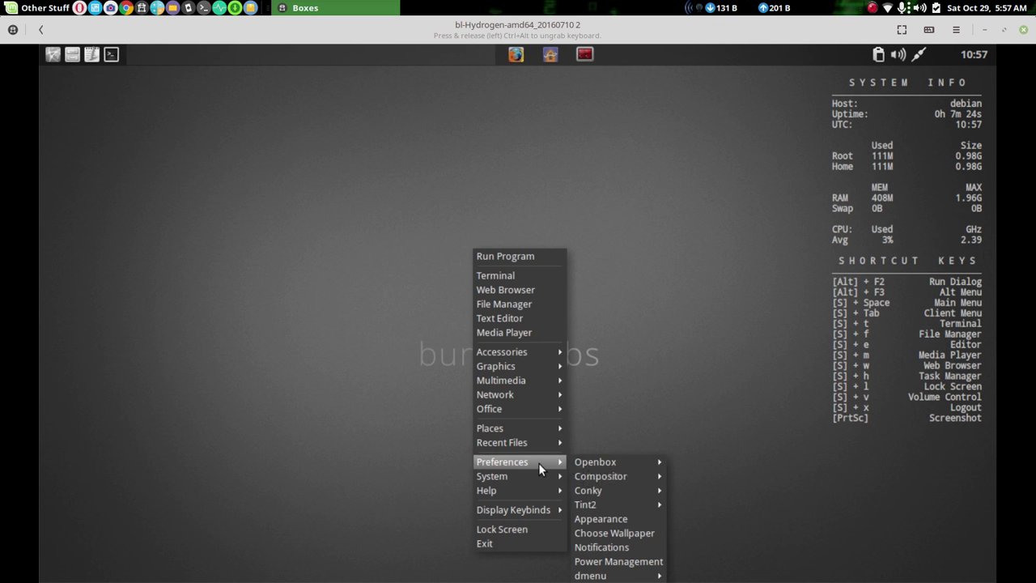
{"action": "mouse_move", "coordinate": [603, 502]}
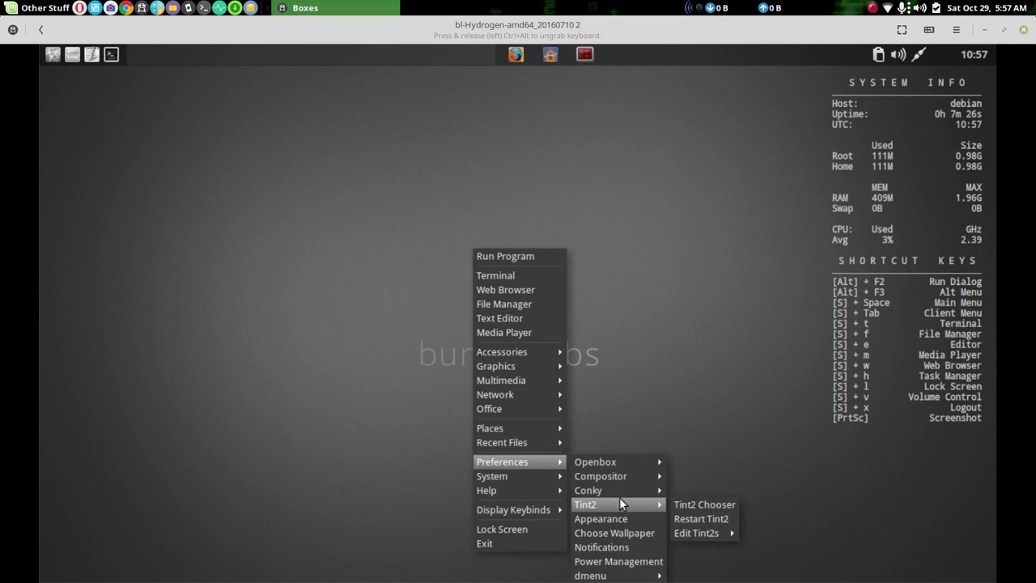
{"action": "mouse_move", "coordinate": [698, 532]}
{"action": "mouse_move", "coordinate": [793, 568]}
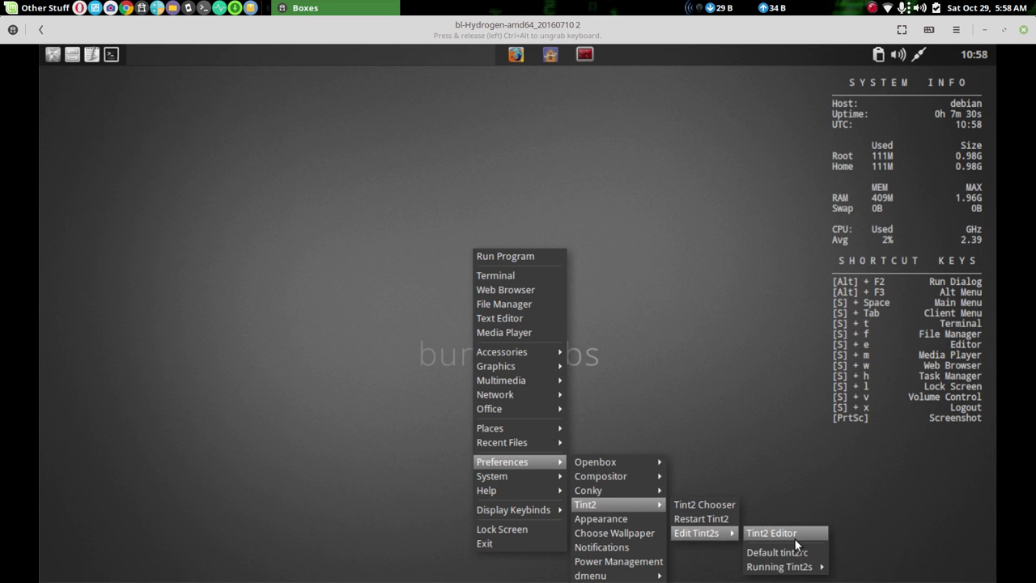
{"action": "left_click", "coordinate": [770, 532]}
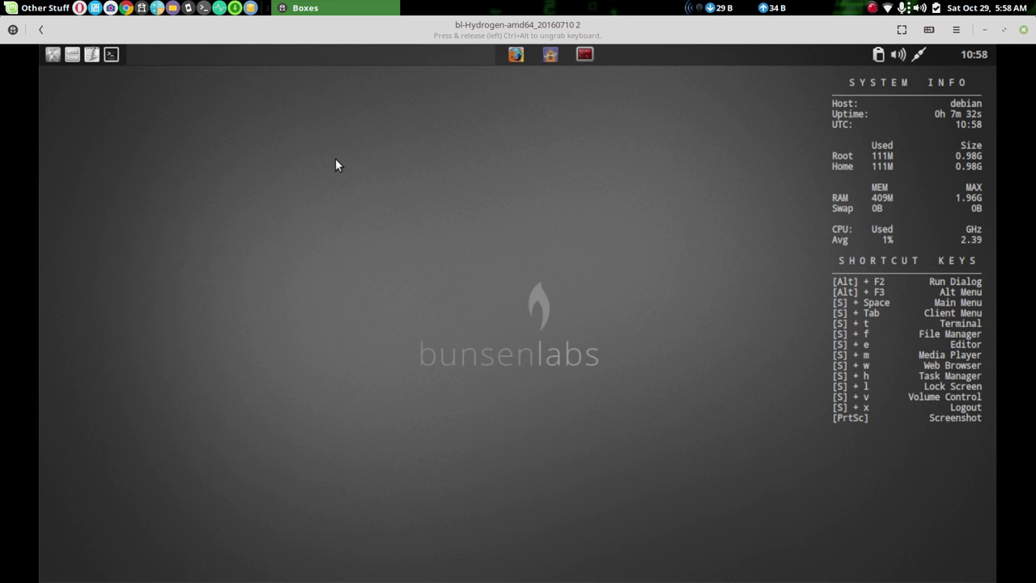
Return to the desktop holding the open windows, bring up the terminal and Geany, and reposition both windows
{"action": "left_click", "coordinate": [584, 54]}
{"action": "left_click", "coordinate": [550, 54]}
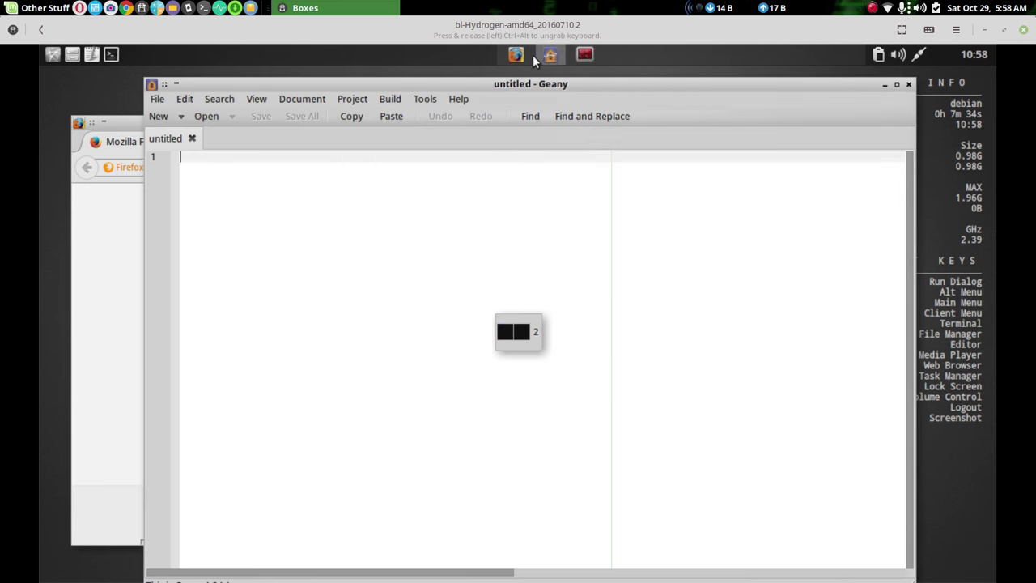
{"action": "left_click", "coordinate": [516, 54]}
{"action": "left_click", "coordinate": [551, 54]}
{"action": "left_click", "coordinate": [585, 54]}
{"action": "left_click_drag", "start_coordinate": [573, 92], "coordinate": [477, 119]}
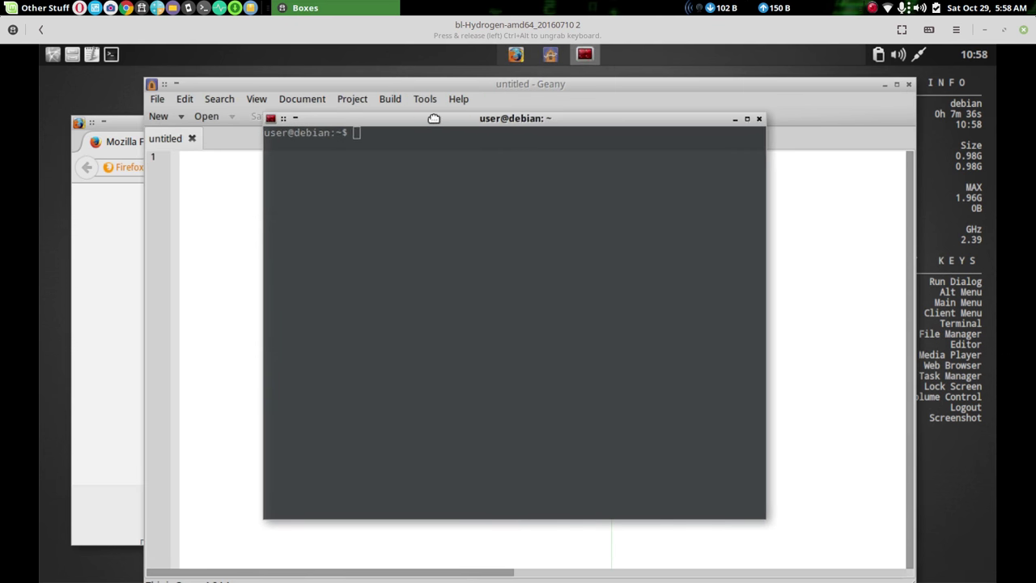
{"action": "left_click_drag", "start_coordinate": [759, 83], "coordinate": [692, 86]}
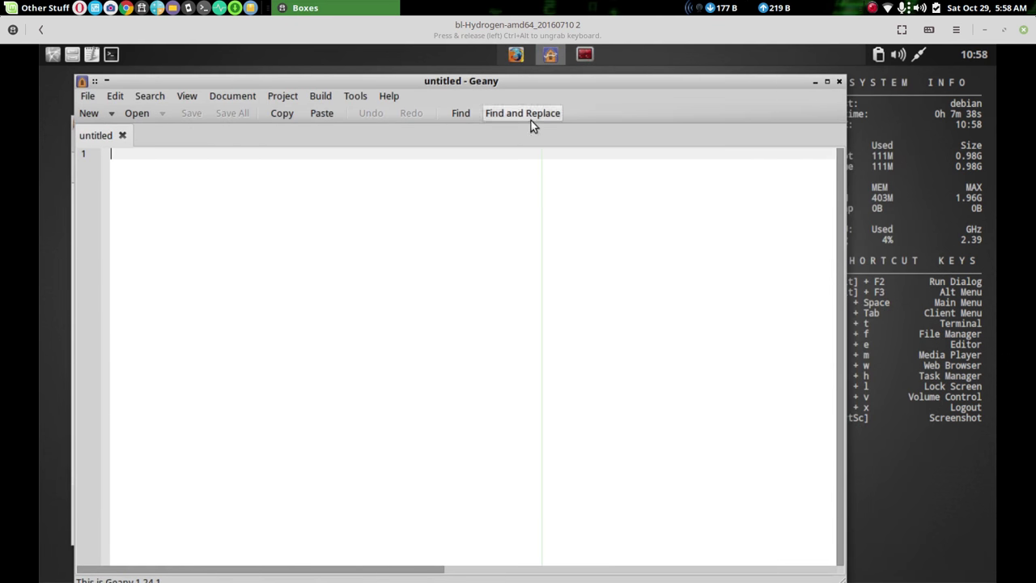
Close the Geany, terminal and Firefox windows
{"action": "left_click", "coordinate": [839, 81]}
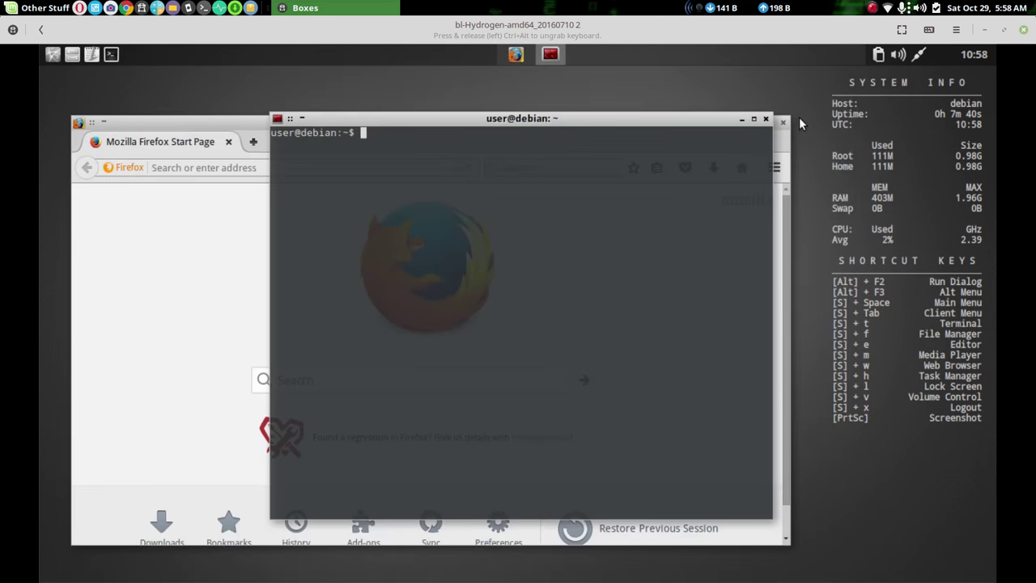
{"action": "left_click", "coordinate": [767, 119]}
{"action": "left_click", "coordinate": [783, 121]}
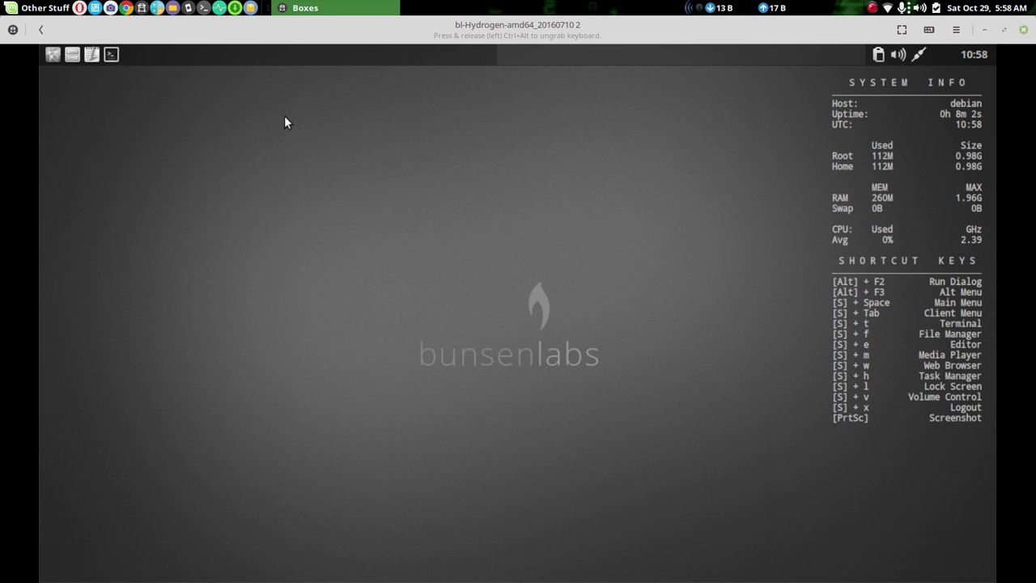
Open the file manager, move its window towards the upper part of the desktop and make it narrower and taller
{"action": "left_click", "coordinate": [73, 59]}
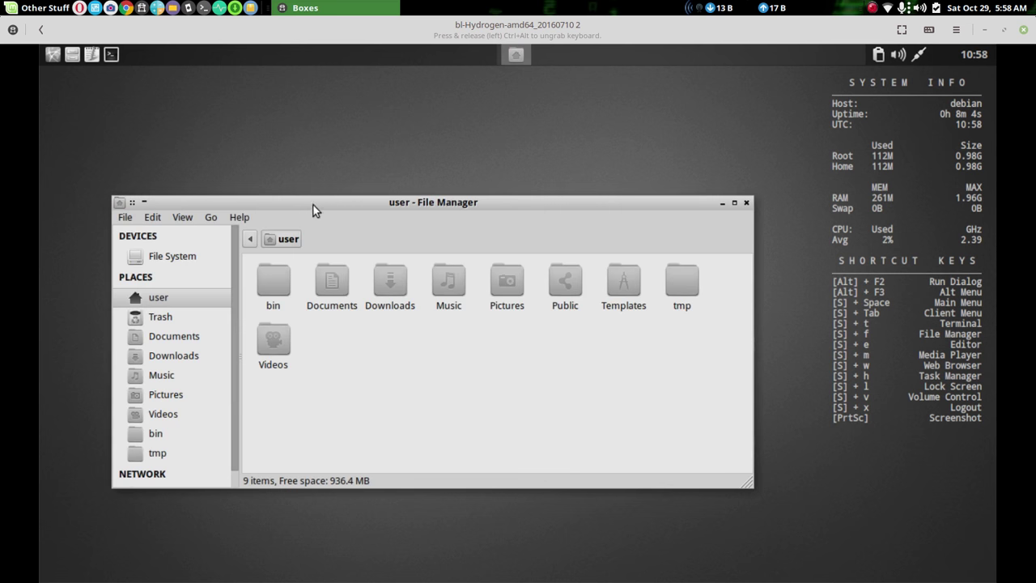
{"action": "left_click_drag", "start_coordinate": [328, 206], "coordinate": [323, 117]}
{"action": "left_click_drag", "start_coordinate": [739, 395], "coordinate": [668, 444]}
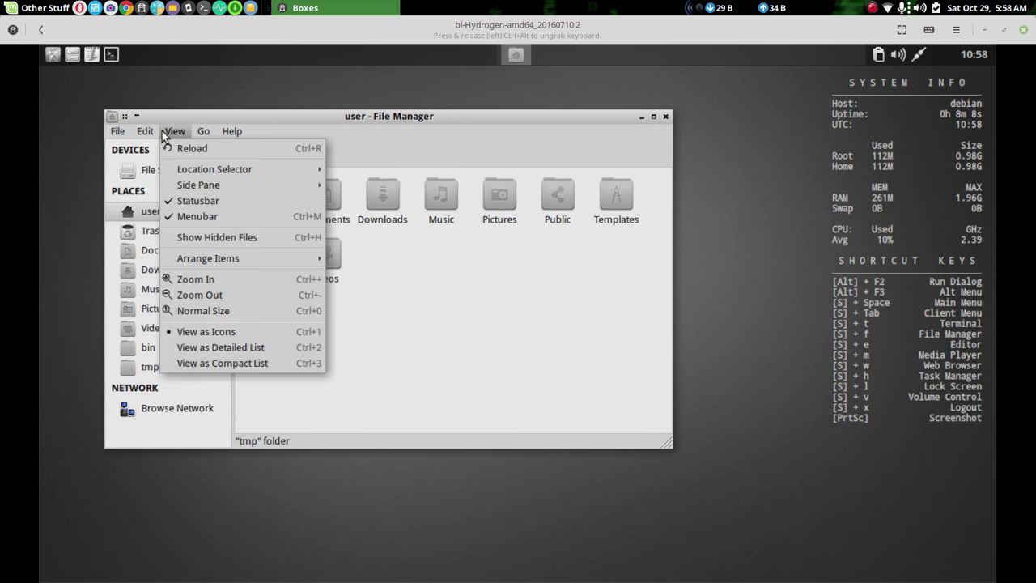
Examine the file manager's file and editing commands and its preferences, and close the file manager
{"action": "left_click", "coordinate": [119, 131]}
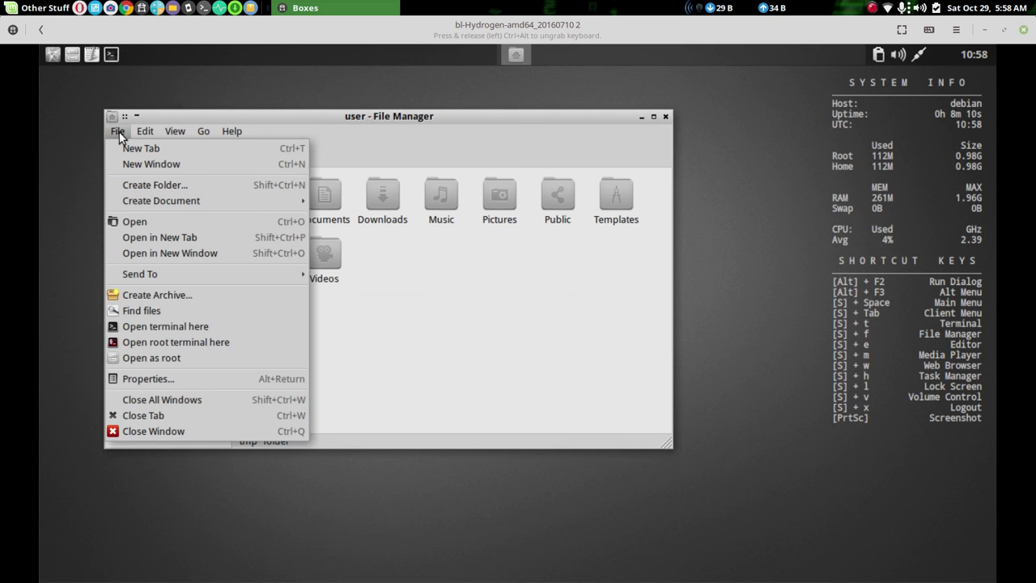
{"action": "mouse_move", "coordinate": [144, 132]}
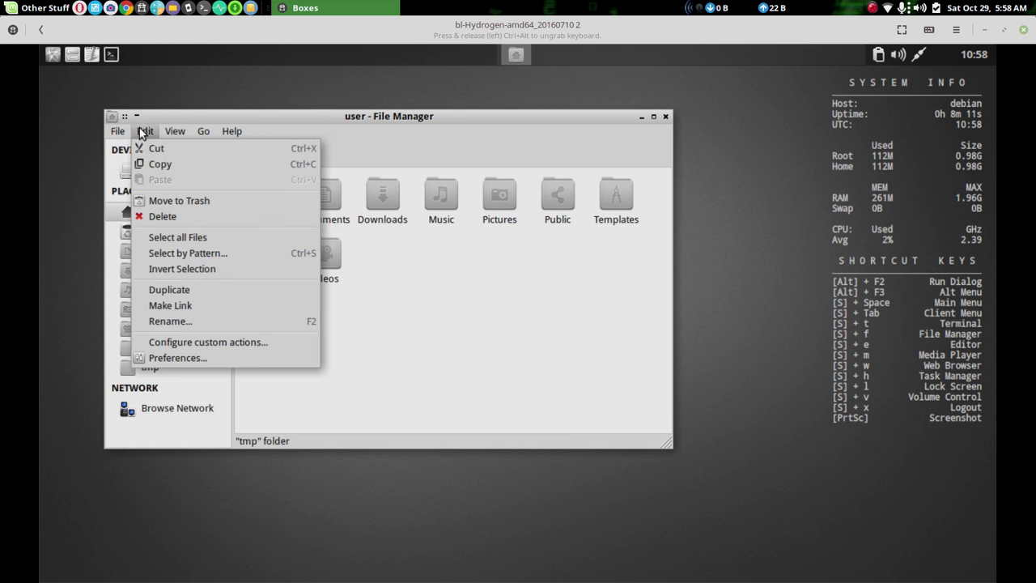
{"action": "left_click", "coordinate": [202, 358]}
{"action": "left_click", "coordinate": [491, 441]}
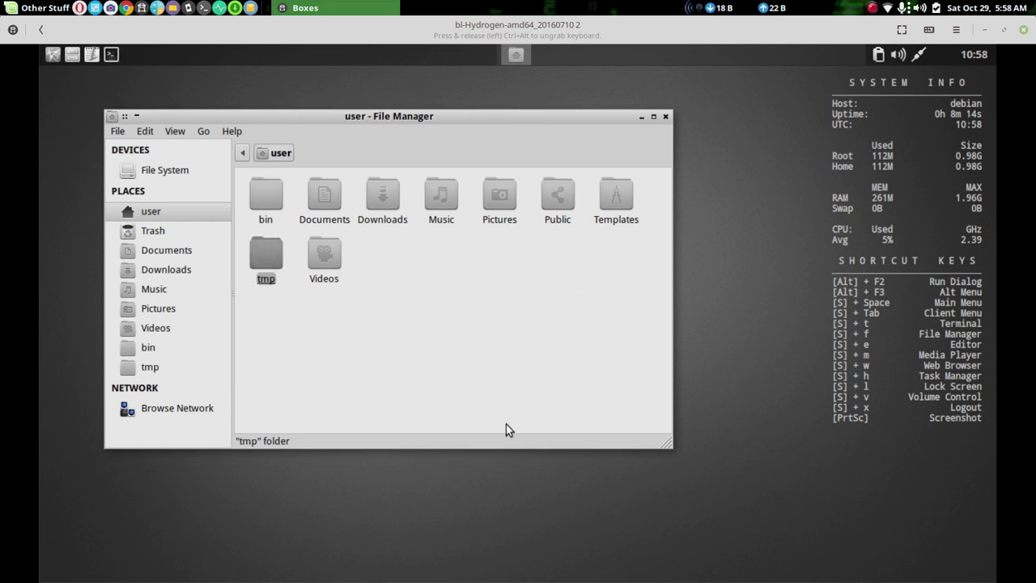
{"action": "left_click", "coordinate": [665, 117]}
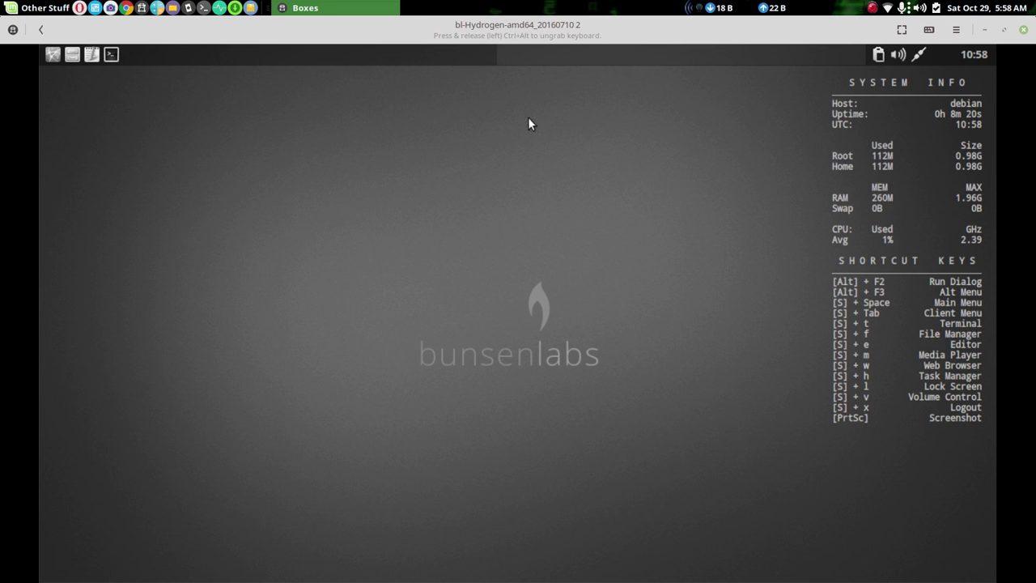
Open the Conky Editor from the desktop's Conky preferences and move its dialog aside
{"action": "right_click", "coordinate": [371, 159]}
{"action": "mouse_move", "coordinate": [438, 374]}
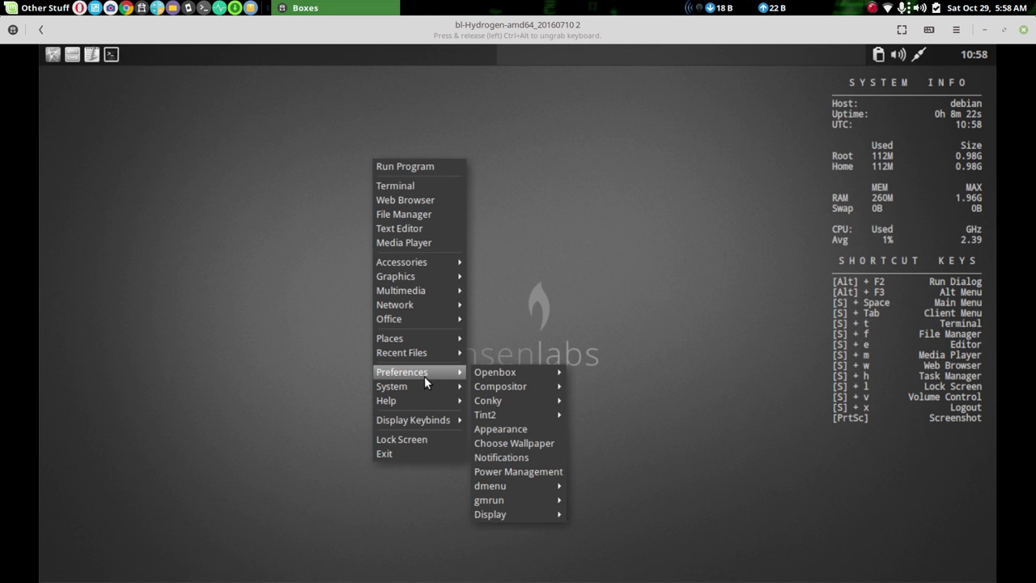
{"action": "mouse_move", "coordinate": [505, 398]}
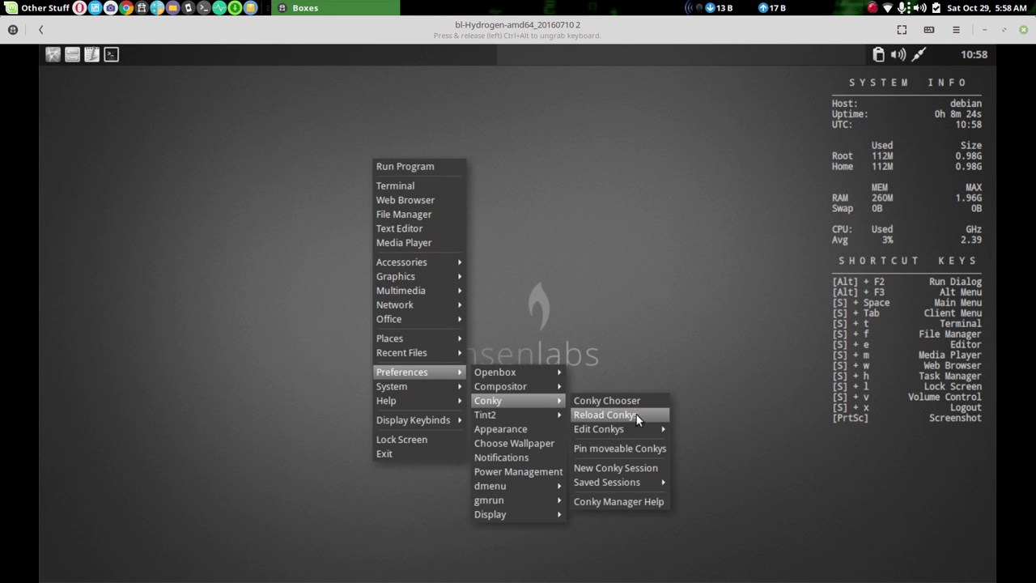
{"action": "mouse_move", "coordinate": [636, 428]}
{"action": "mouse_move", "coordinate": [695, 454]}
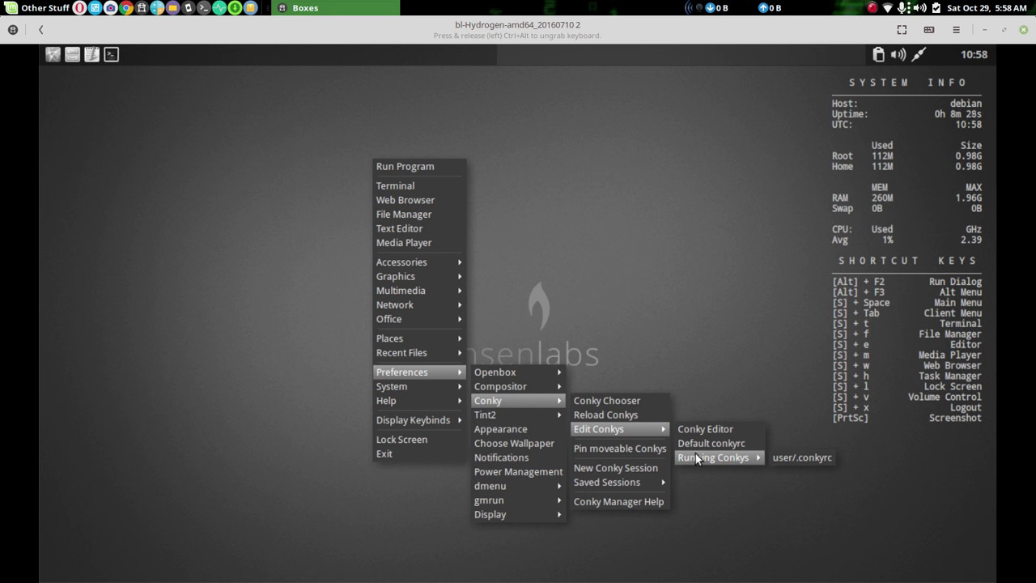
{"action": "left_click", "coordinate": [697, 430]}
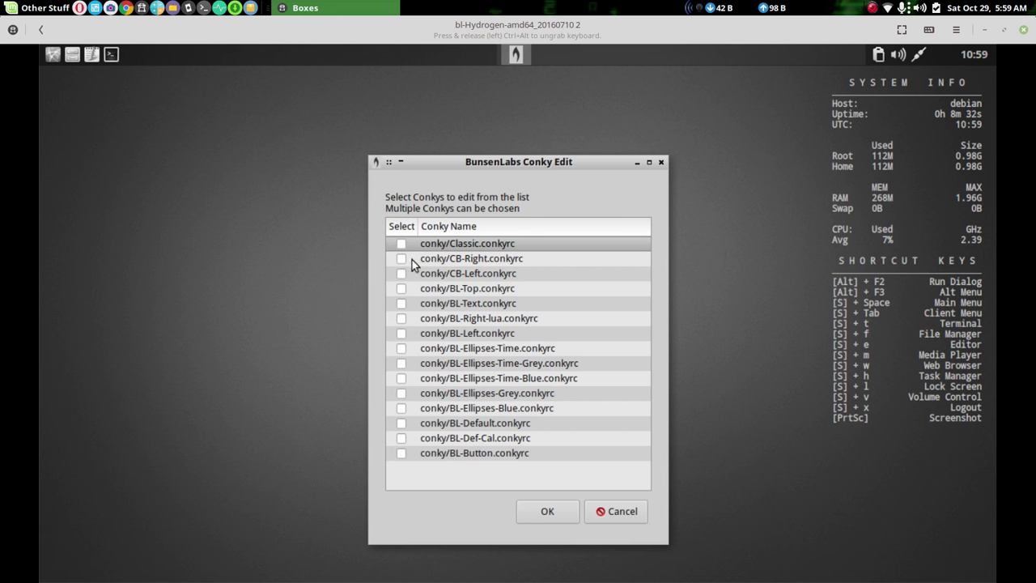
{"action": "left_click_drag", "start_coordinate": [410, 262], "coordinate": [139, 233]}
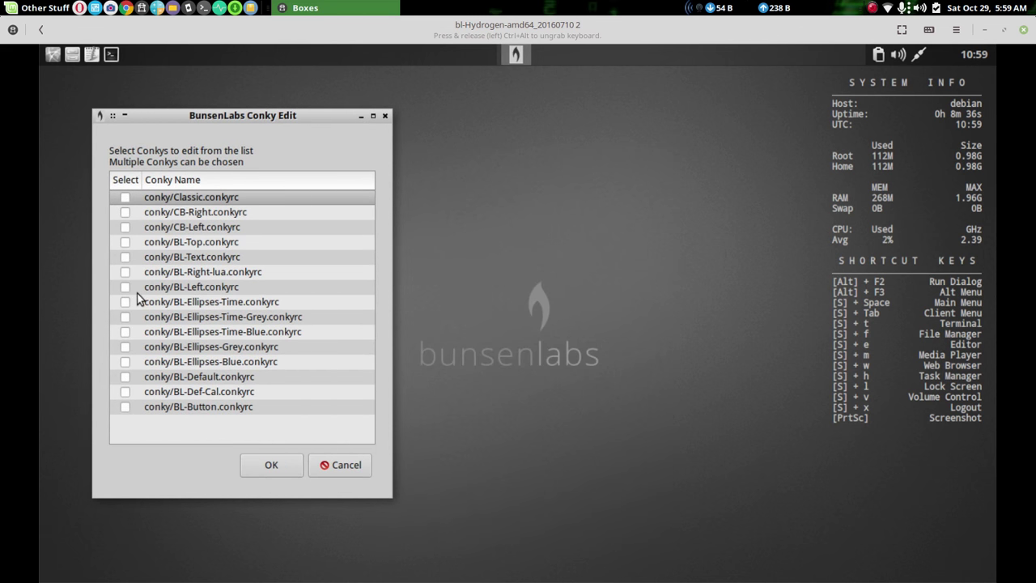
Open conky/BL-Ellipses-Time-Grey.conkyrc for editing in Geany, view it and close the editor
{"action": "left_click", "coordinate": [126, 317]}
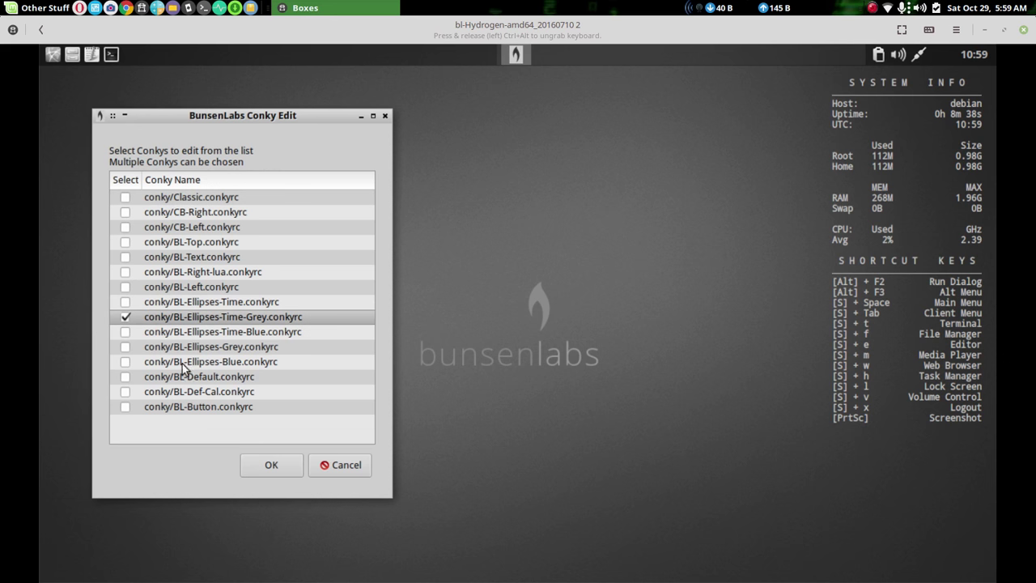
{"action": "left_click", "coordinate": [269, 458]}
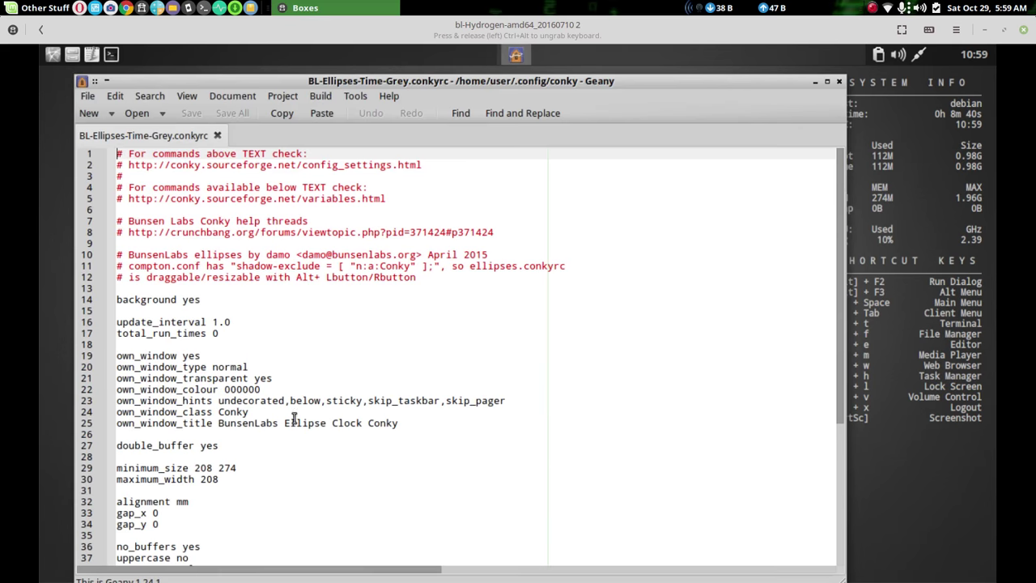
{"action": "mouse_move", "coordinate": [476, 88]}
{"action": "left_mouse_down"}
{"action": "mouse_move", "coordinate": [293, 277]}
{"action": "mouse_move", "coordinate": [462, 84]}
{"action": "left_mouse_up"}
{"action": "left_click", "coordinate": [824, 78]}
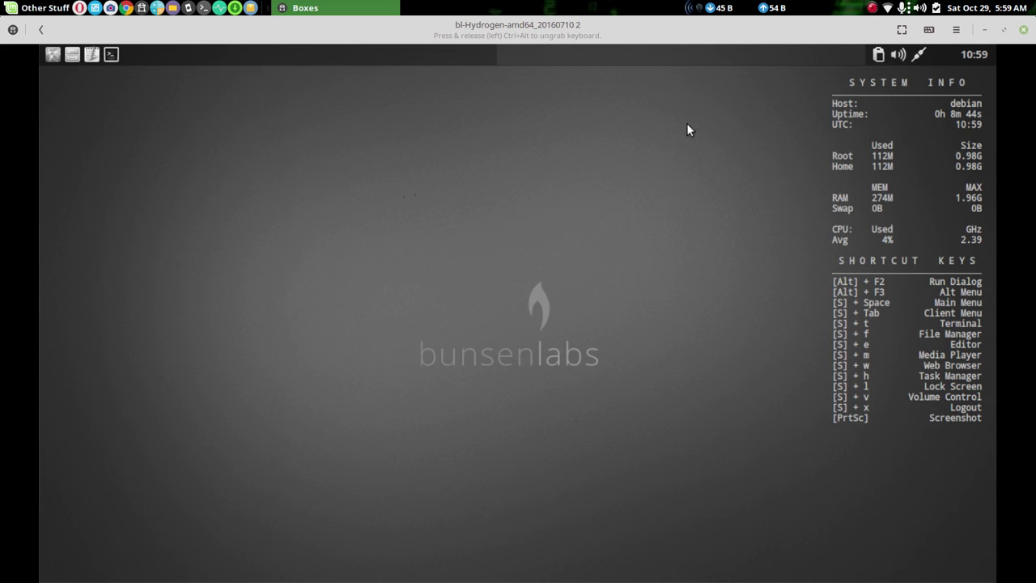
Try to save a new Conky session from the Conky preferences without entering a session file name
{"action": "right_click", "coordinate": [422, 193]}
{"action": "mouse_move", "coordinate": [469, 421]}
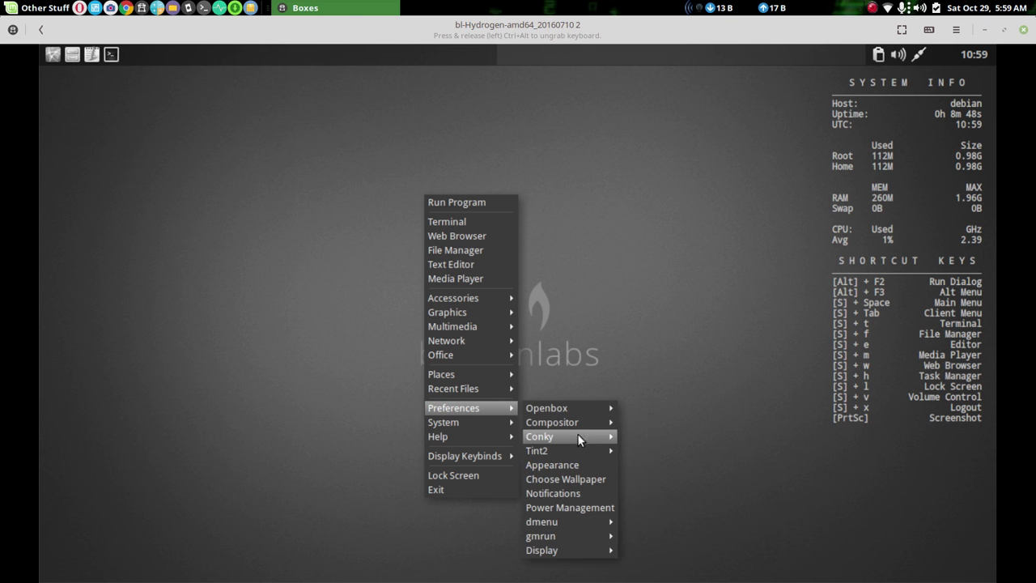
{"action": "mouse_move", "coordinate": [589, 441]}
{"action": "mouse_move", "coordinate": [657, 463]}
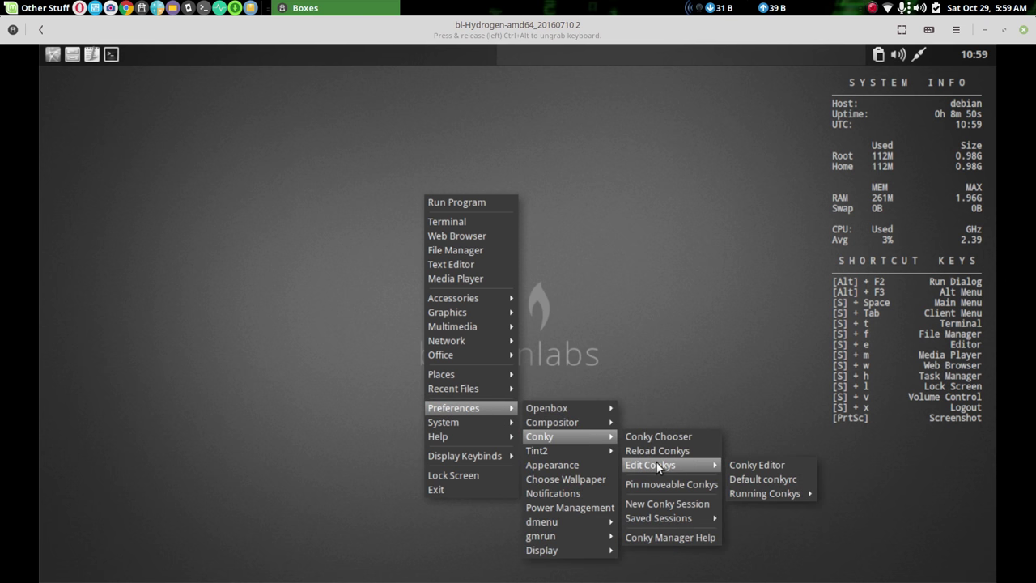
{"action": "mouse_move", "coordinate": [740, 493]}
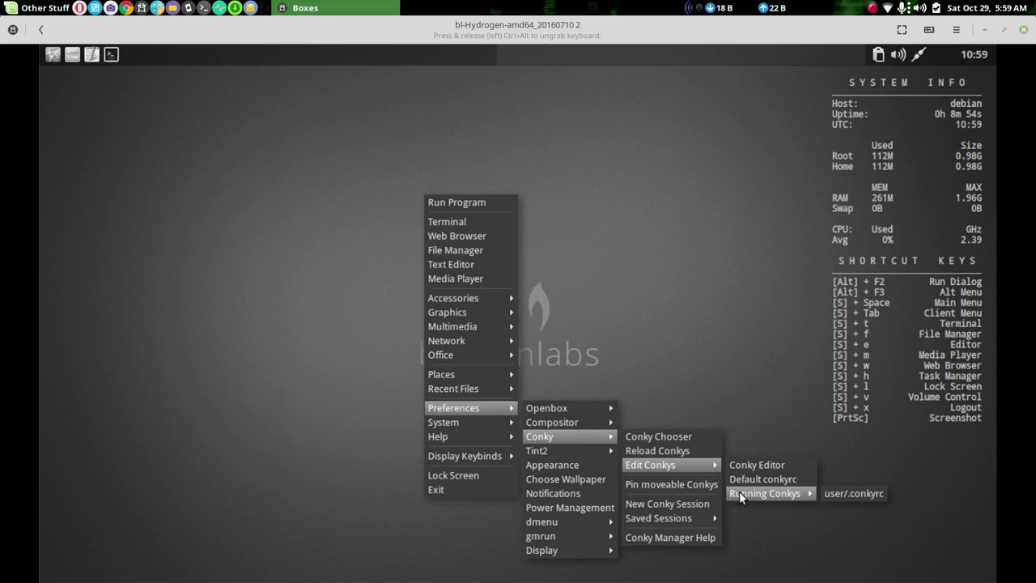
{"action": "left_click", "coordinate": [688, 504]}
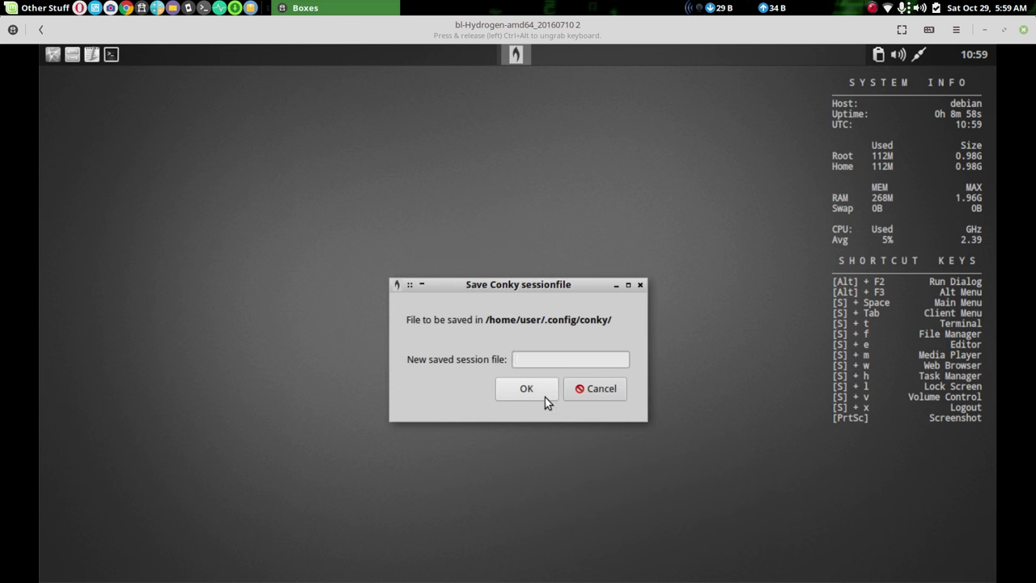
{"action": "left_click", "coordinate": [535, 389]}
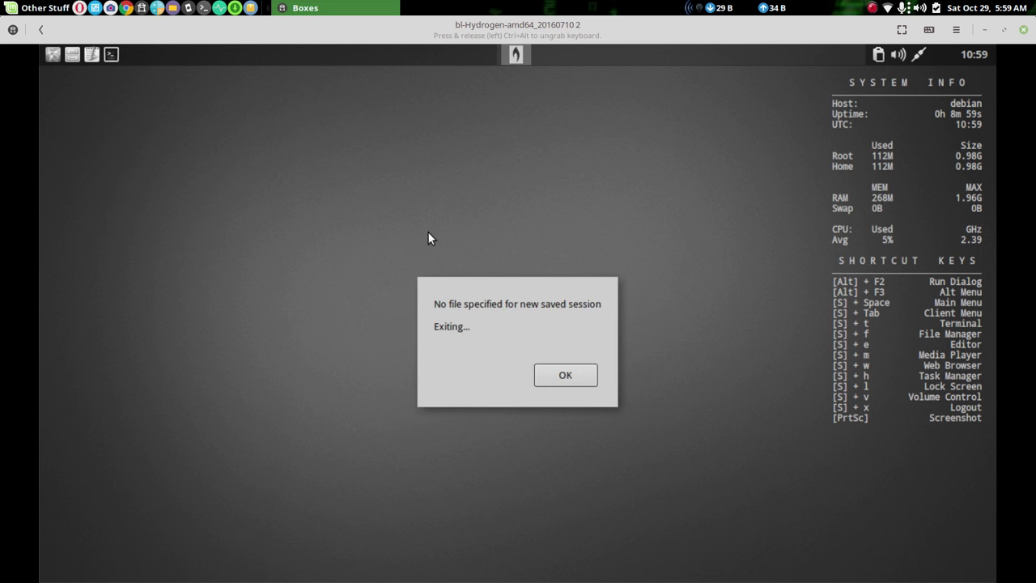
{"action": "left_click", "coordinate": [548, 377]}
In the Conky Chooser, replace user/.conkyrc with conky/BL-Ellipses-Grey.conkyrc as the displayed Conky
{"action": "right_click", "coordinate": [417, 143]}
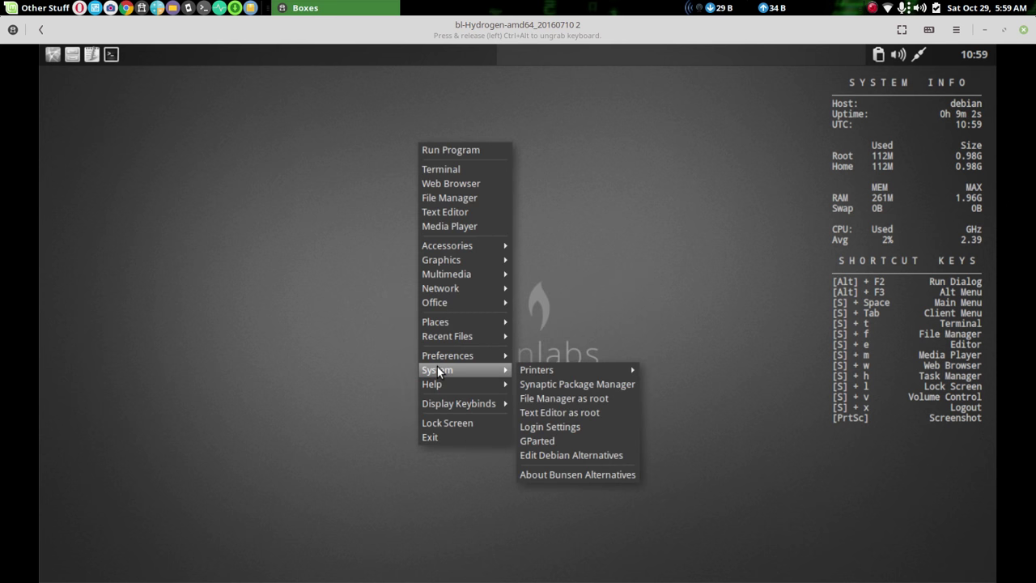
{"action": "mouse_move", "coordinate": [531, 385]}
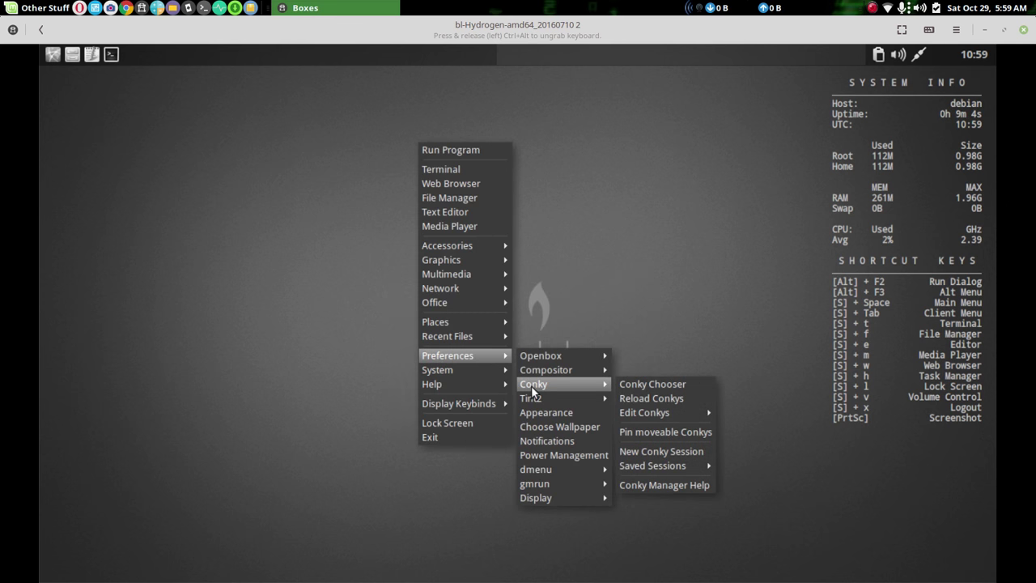
{"action": "left_click", "coordinate": [659, 385]}
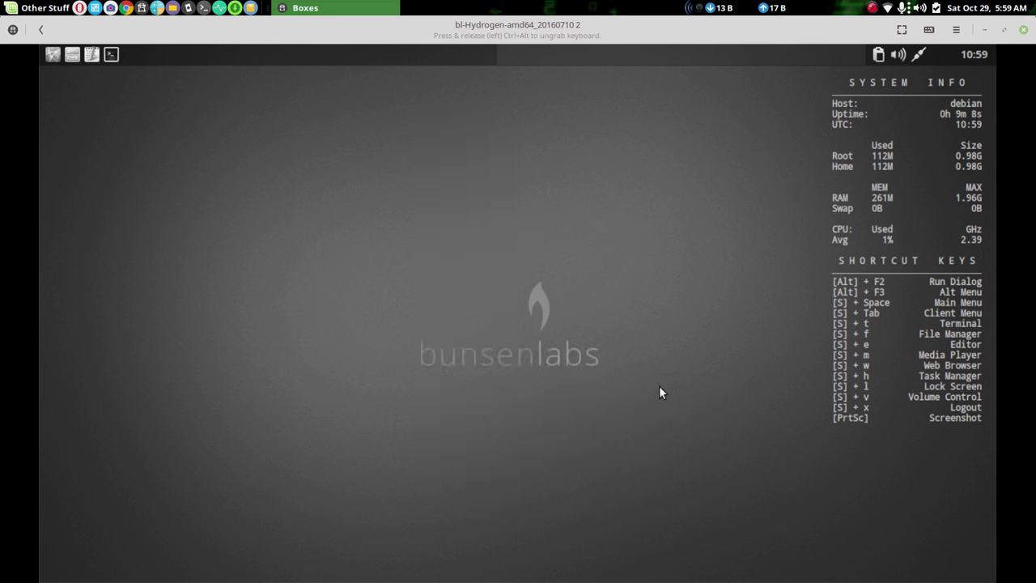
{"action": "left_click_drag", "start_coordinate": [526, 162], "coordinate": [345, 100]}
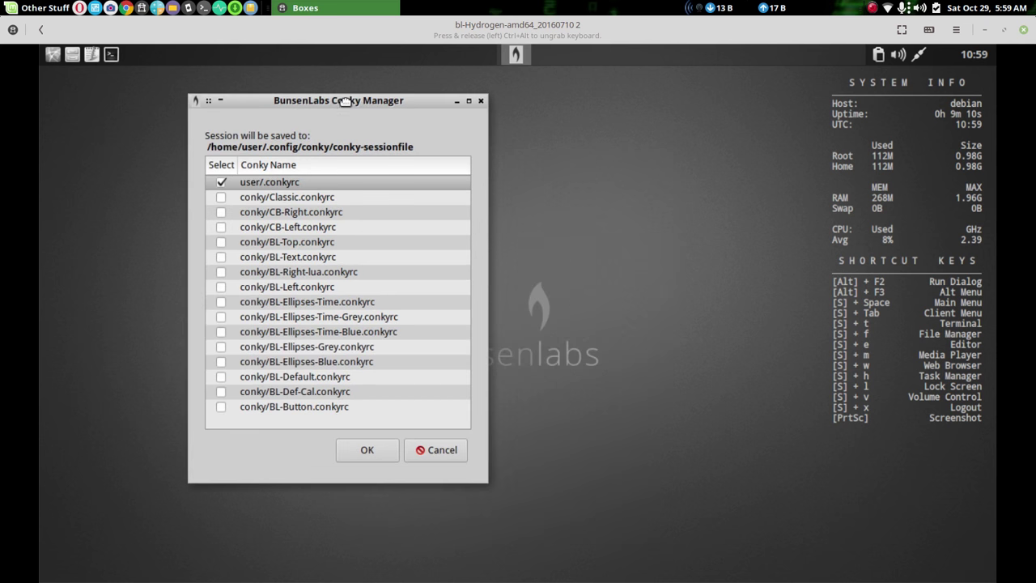
{"action": "left_click", "coordinate": [222, 183]}
{"action": "left_click", "coordinate": [222, 349]}
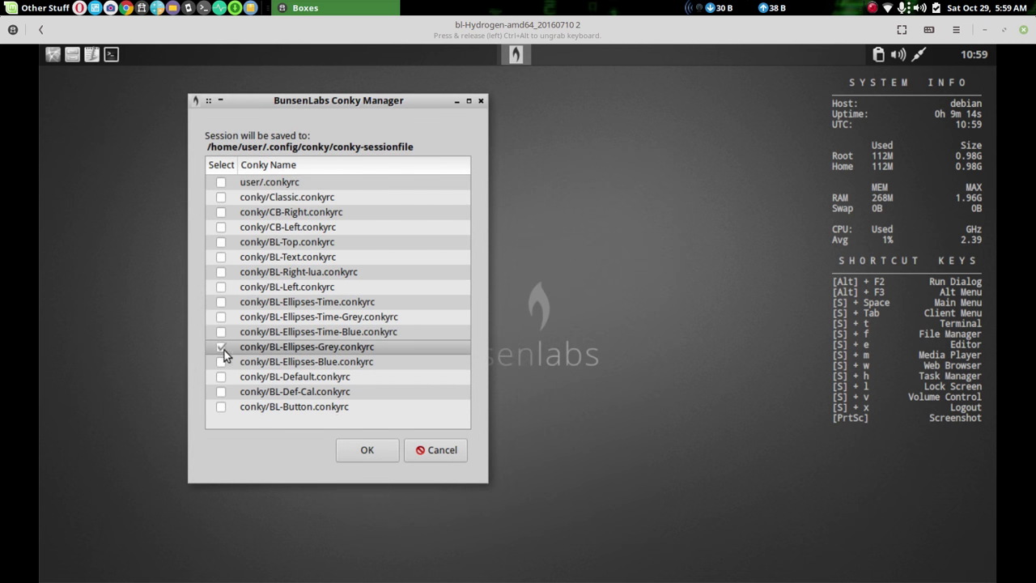
{"action": "left_click", "coordinate": [368, 453]}
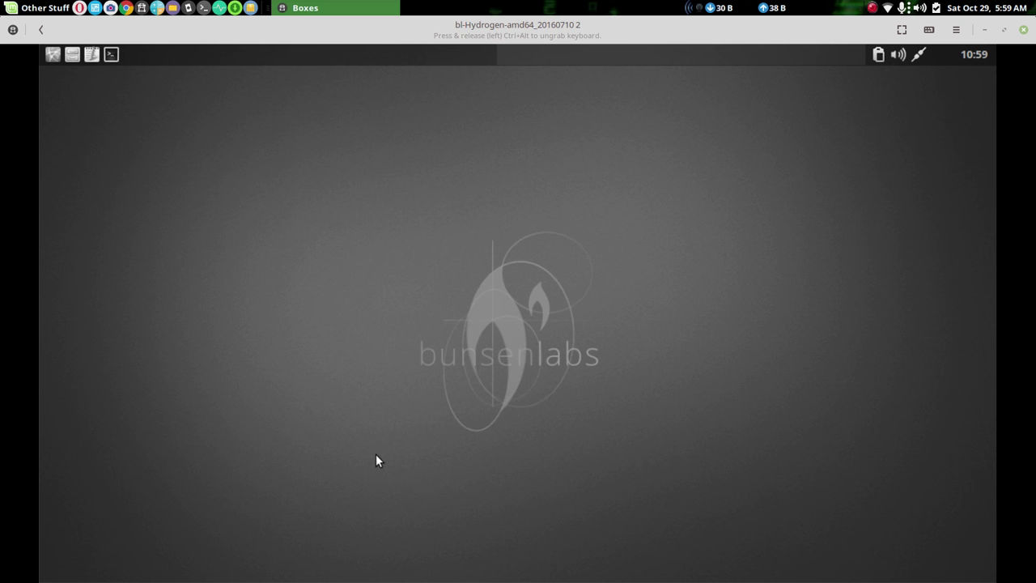
Replace the conky/BL-Ellipses-Grey.conkyrc display with conky/BL-Def-Cal.conkyrc in the Conky Chooser
{"action": "right_click", "coordinate": [311, 162]}
{"action": "mouse_move", "coordinate": [350, 374]}
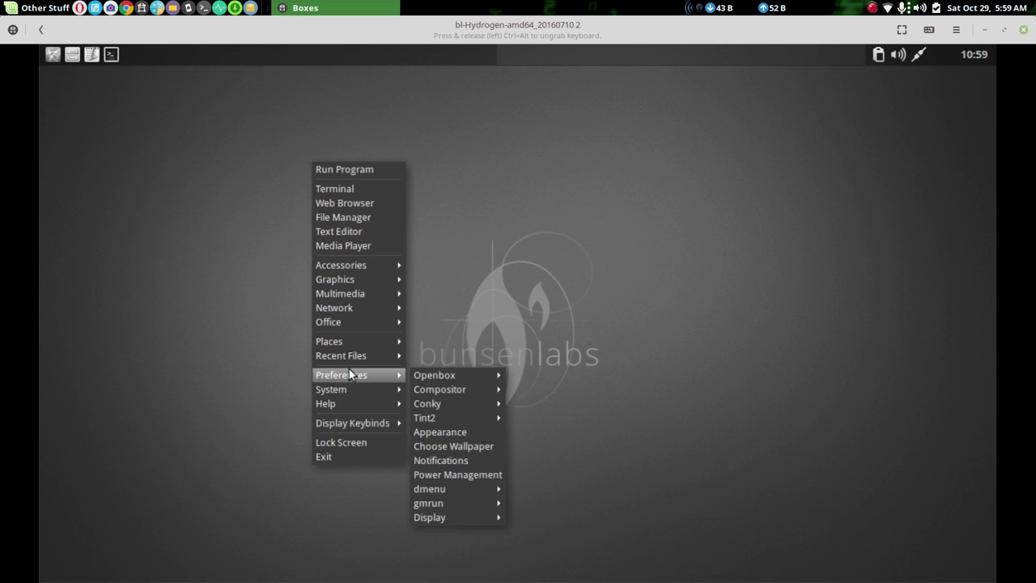
{"action": "mouse_move", "coordinate": [433, 403]}
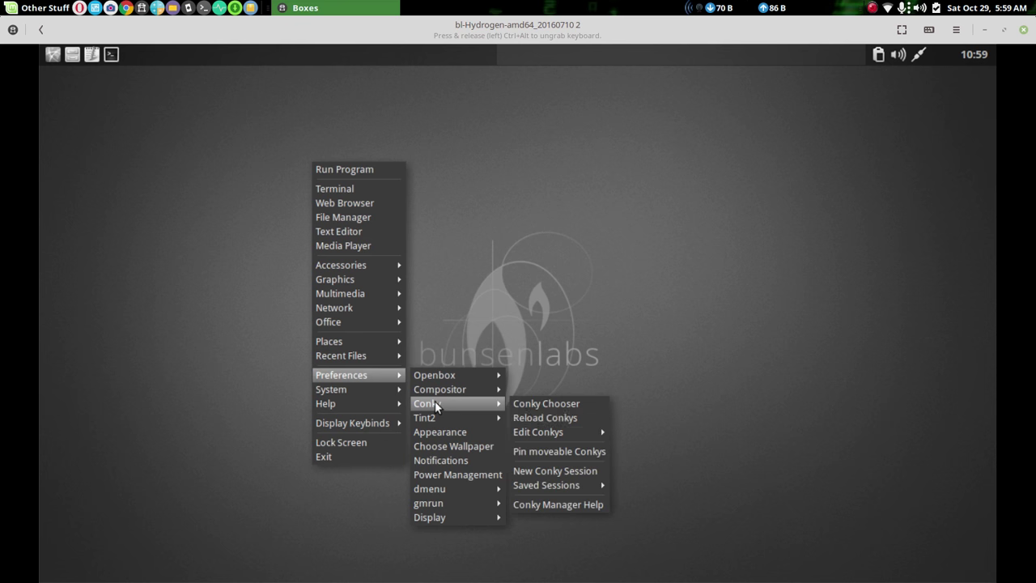
{"action": "left_click", "coordinate": [526, 403]}
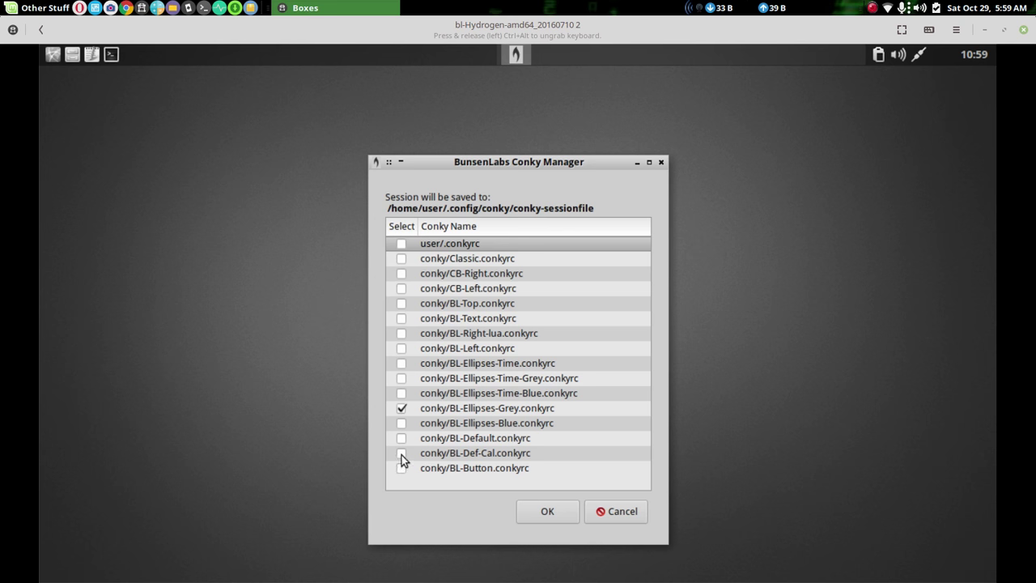
{"action": "left_click", "coordinate": [402, 453]}
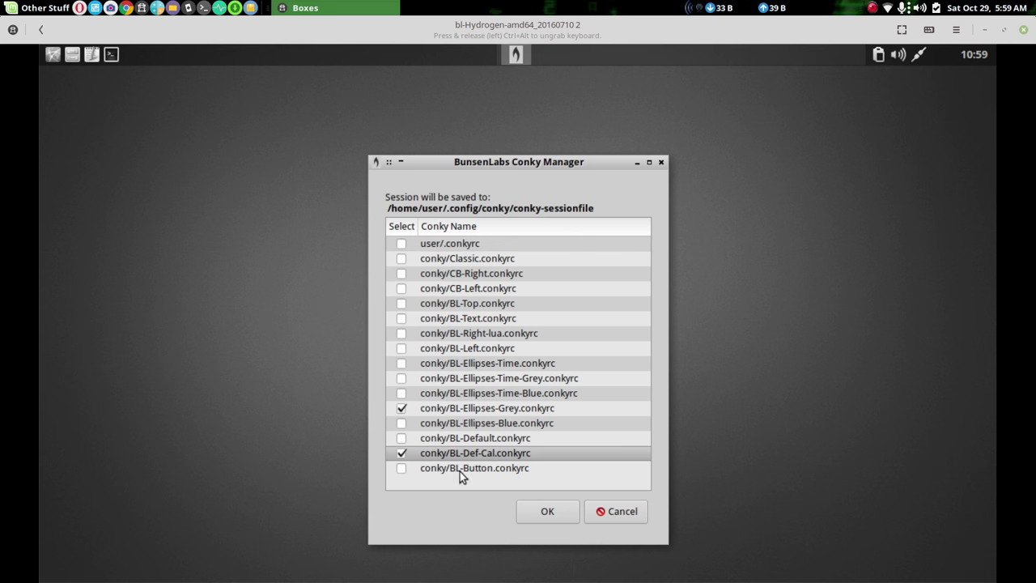
{"action": "left_click", "coordinate": [401, 408]}
{"action": "left_click", "coordinate": [531, 509]}
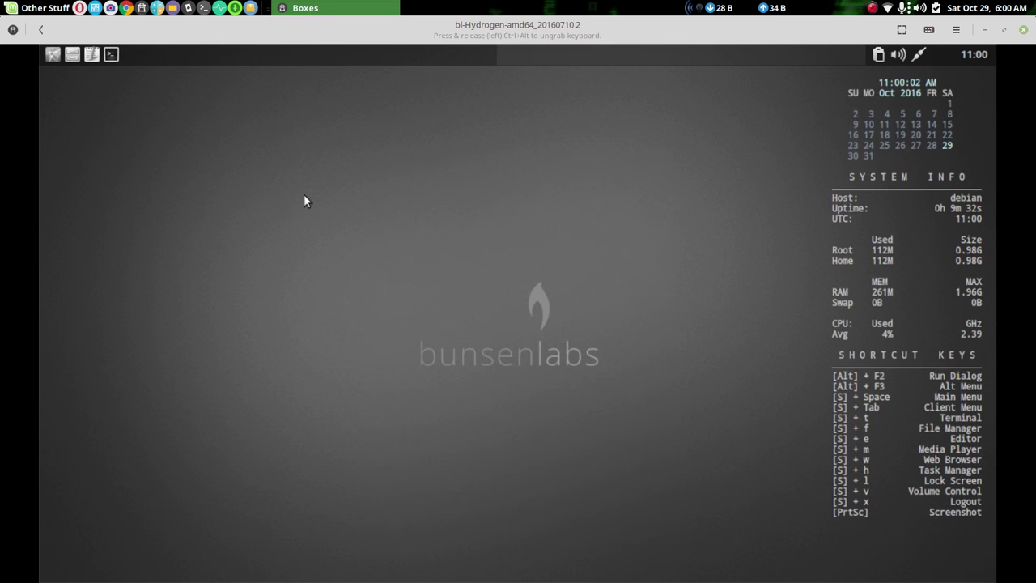
Replace the conky/BL-Def-Cal.conkyrc display with conky/BL-Top.conkyrc in the Conky Chooser
{"action": "right_click", "coordinate": [289, 147]}
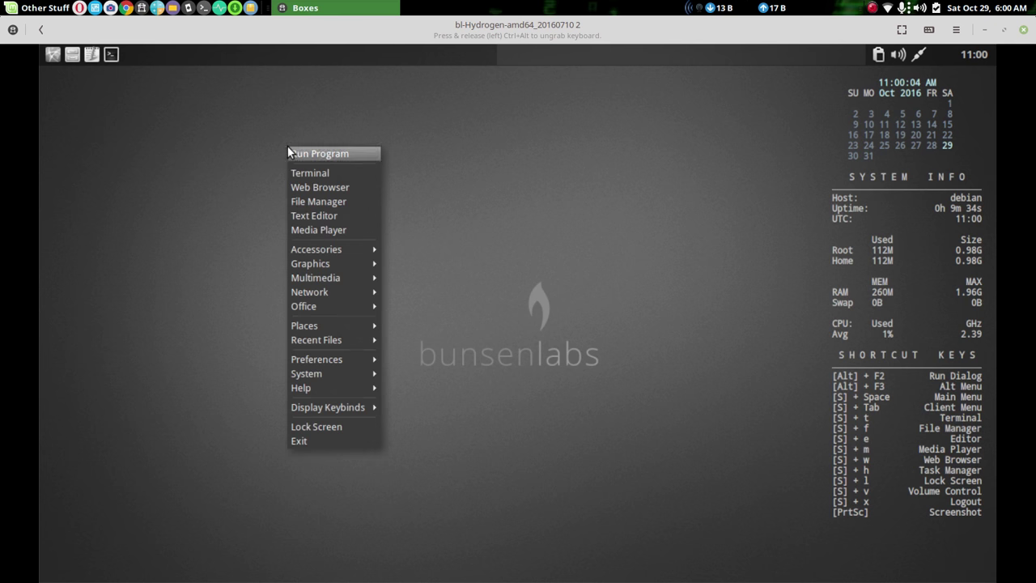
{"action": "mouse_move", "coordinate": [313, 361]}
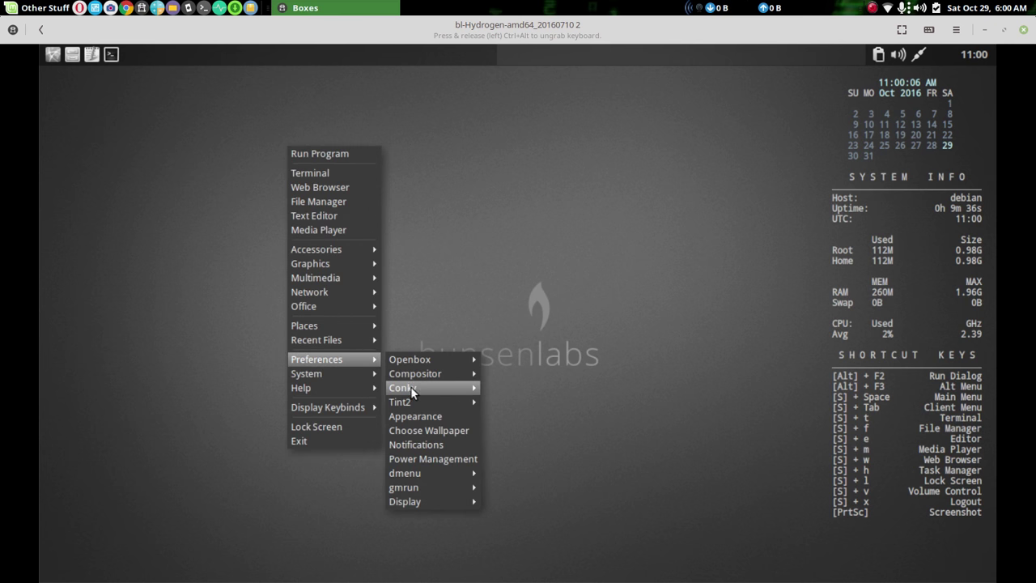
{"action": "mouse_move", "coordinate": [410, 388]}
{"action": "left_click", "coordinate": [498, 392]}
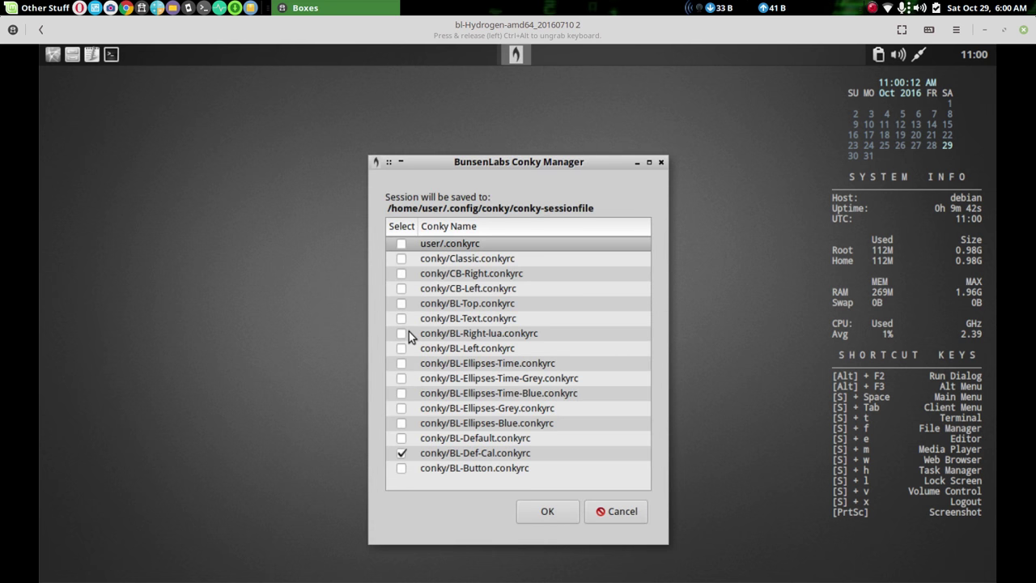
{"action": "left_click", "coordinate": [402, 303]}
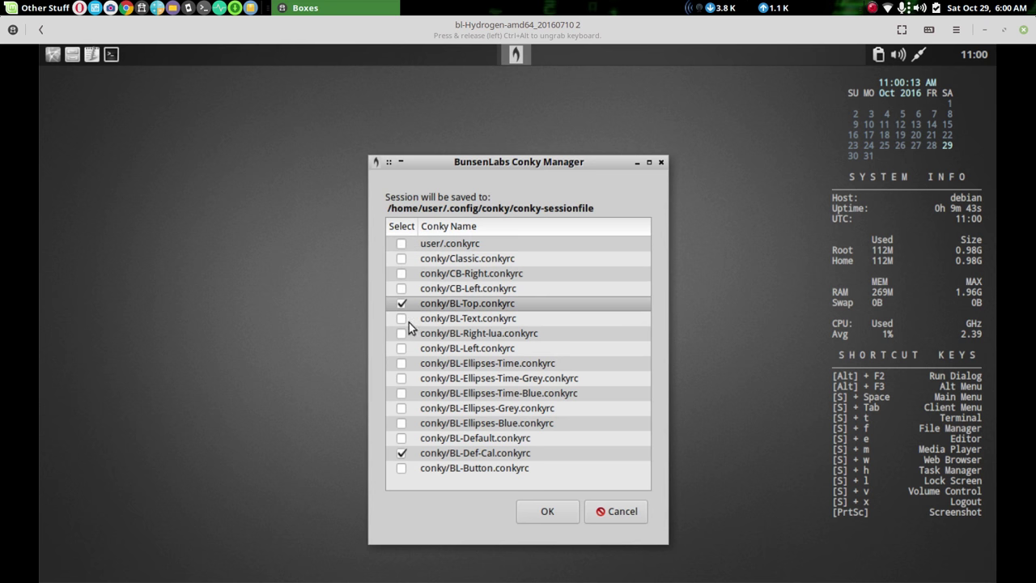
{"action": "left_click", "coordinate": [402, 454]}
{"action": "left_click", "coordinate": [541, 518]}
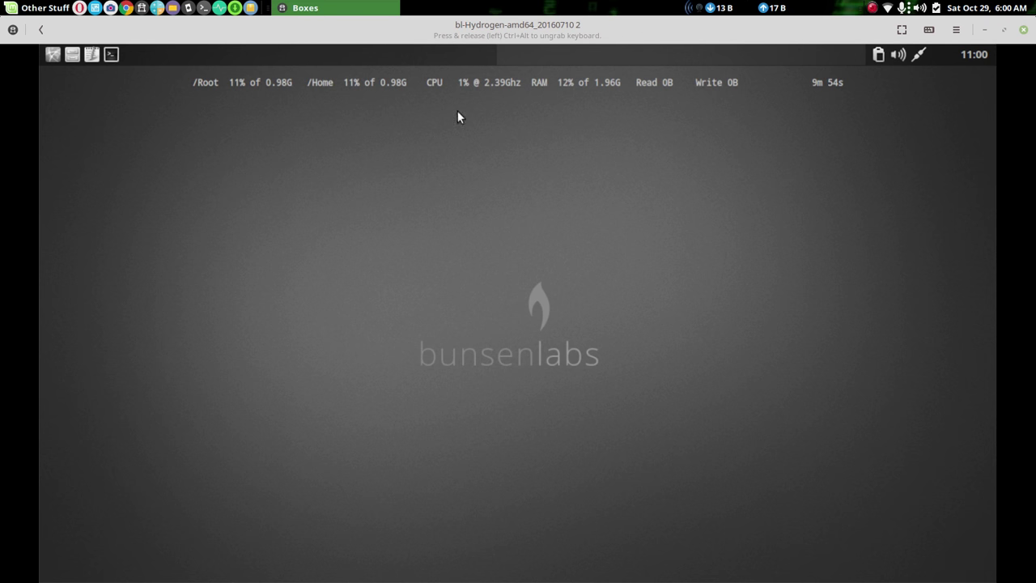
Add conky/BL-Button.conkyrc to the displayed Conkys, keeping conky/BL-Top.conkyrc selected
{"action": "right_click", "coordinate": [267, 169]}
{"action": "mouse_move", "coordinate": [319, 383]}
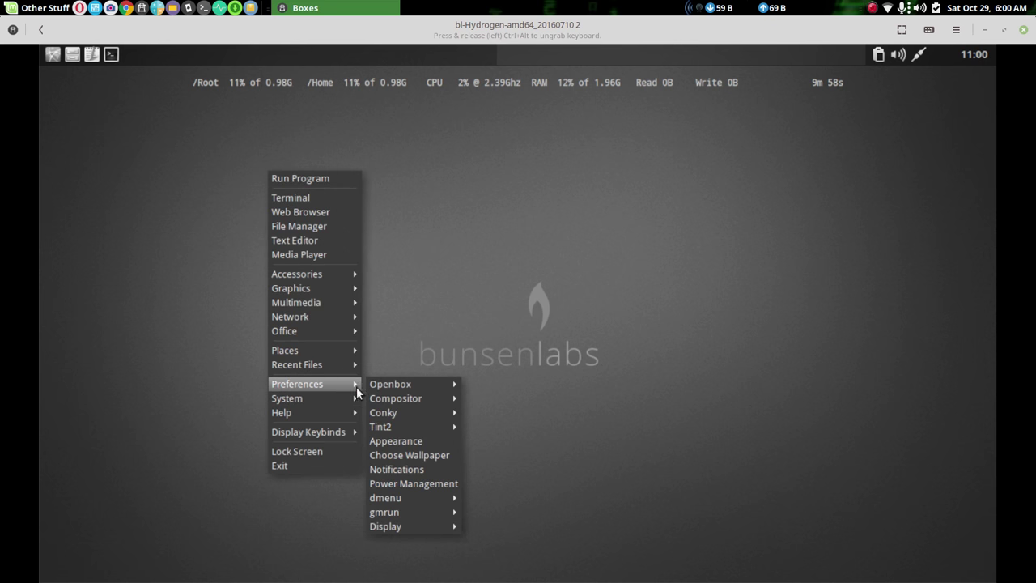
{"action": "mouse_move", "coordinate": [386, 413]}
{"action": "left_click", "coordinate": [498, 413]}
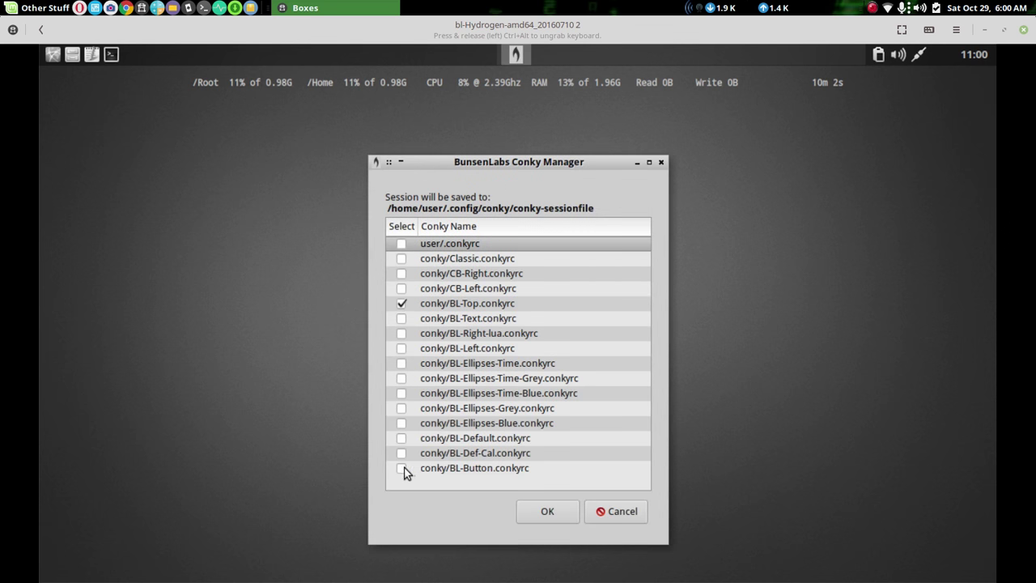
{"action": "left_click", "coordinate": [402, 469]}
{"action": "left_click", "coordinate": [530, 509]}
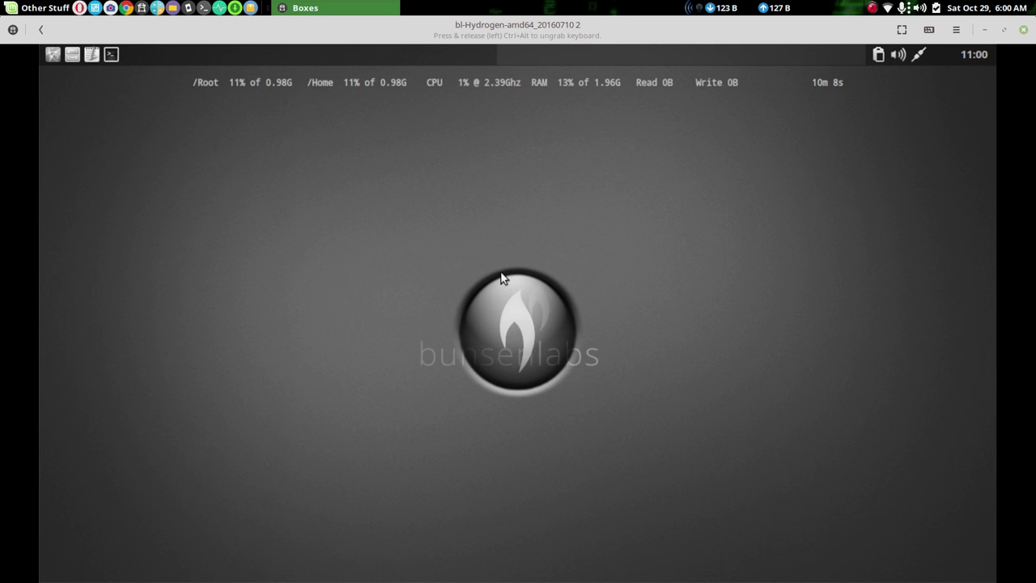
Open the wallpaper chooser from the desktop preferences and apply flame-text-1920x1200-right.png as the background
{"action": "right_click", "coordinate": [262, 148]}
{"action": "mouse_move", "coordinate": [292, 376]}
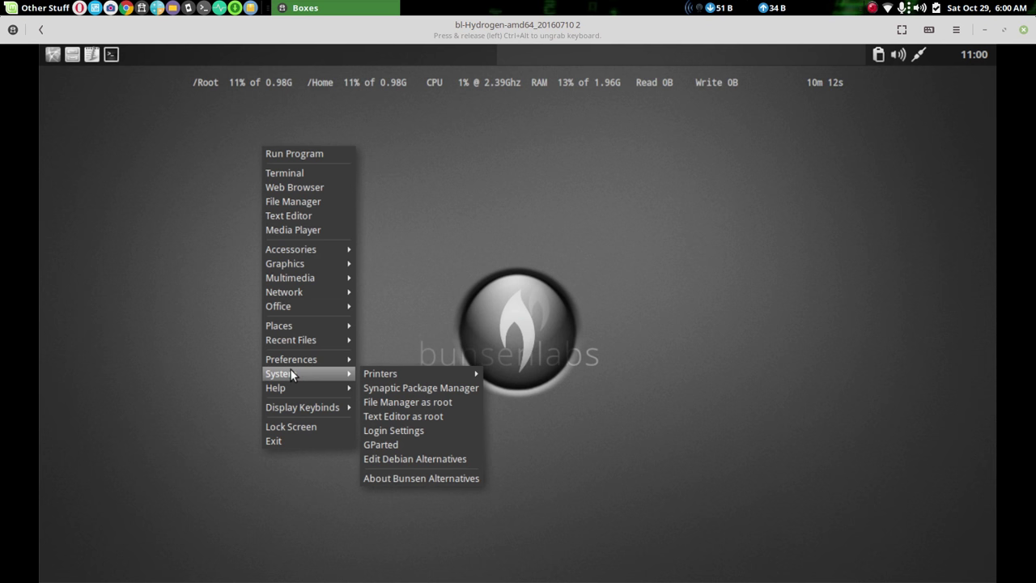
{"action": "mouse_move", "coordinate": [324, 361]}
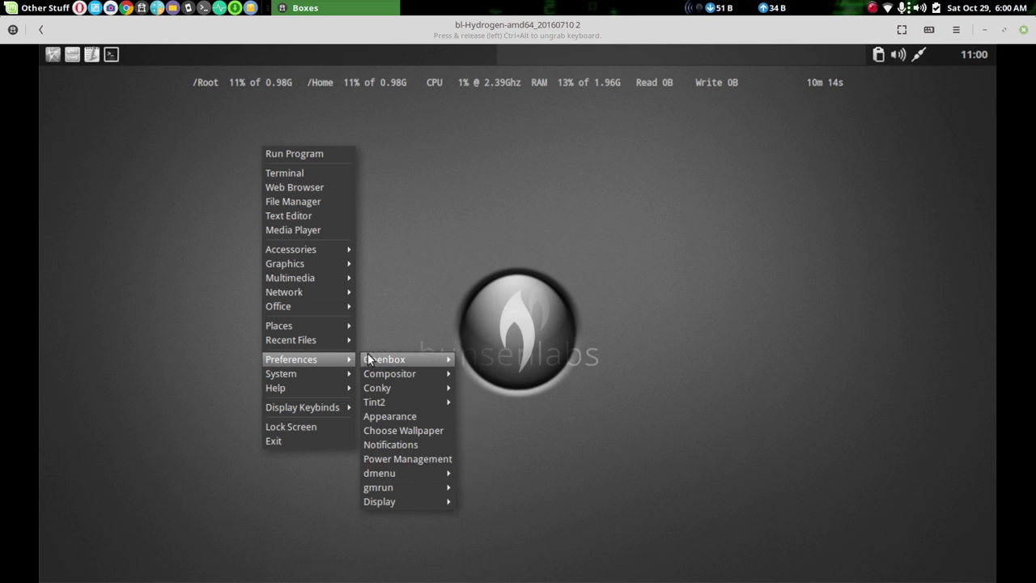
{"action": "mouse_move", "coordinate": [424, 402]}
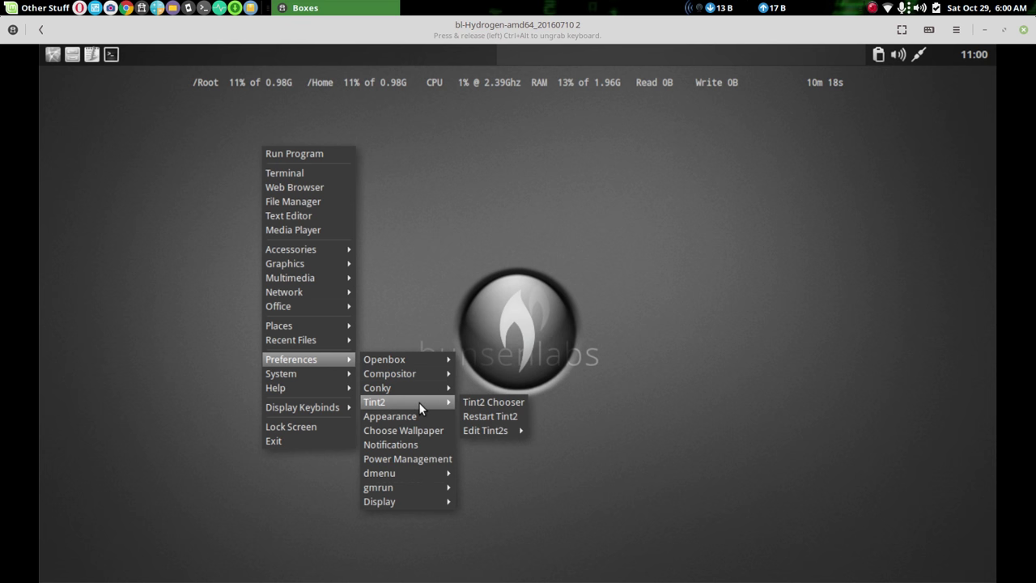
{"action": "left_click", "coordinate": [420, 428]}
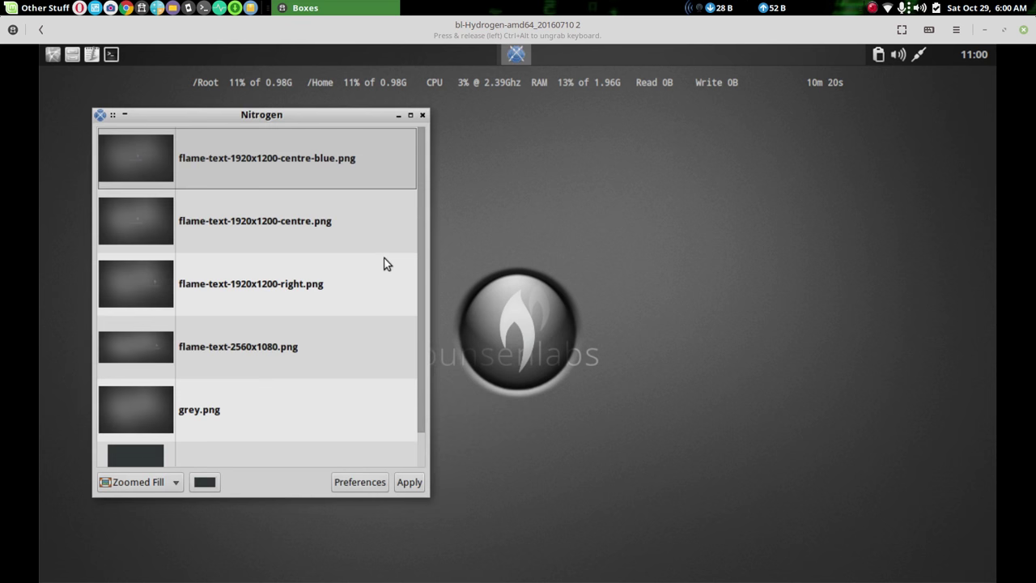
{"action": "left_click", "coordinate": [251, 284]}
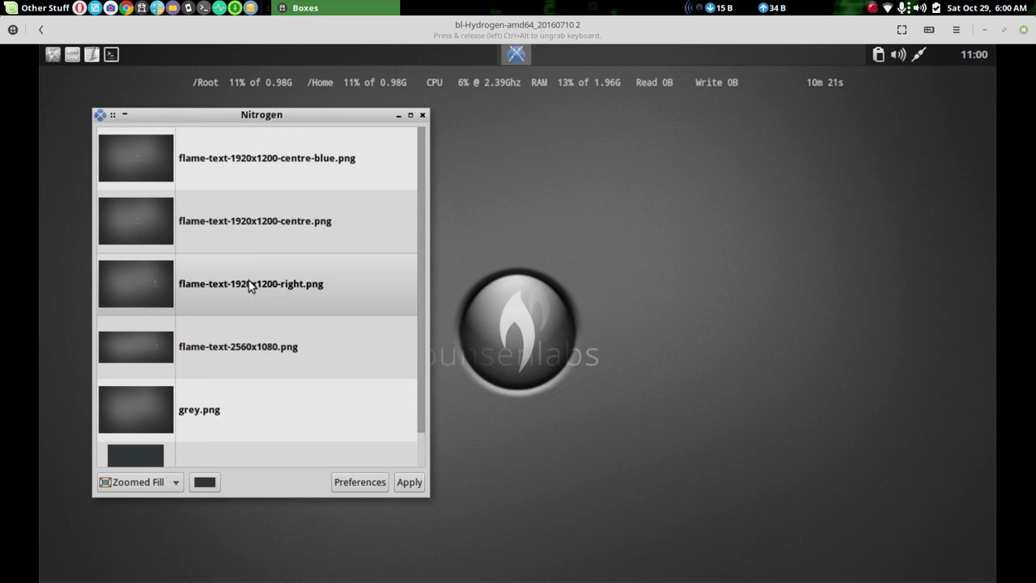
{"action": "left_click", "coordinate": [403, 483]}
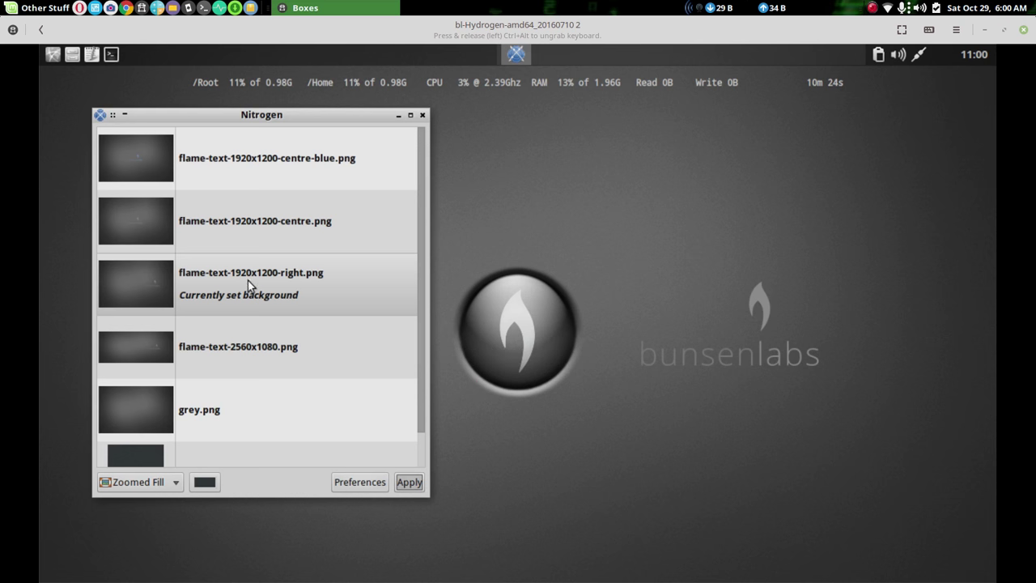
Try out the wallpapers flame-text-2560x1080.png and grey.png by applying each in turn
{"action": "left_click", "coordinate": [234, 356]}
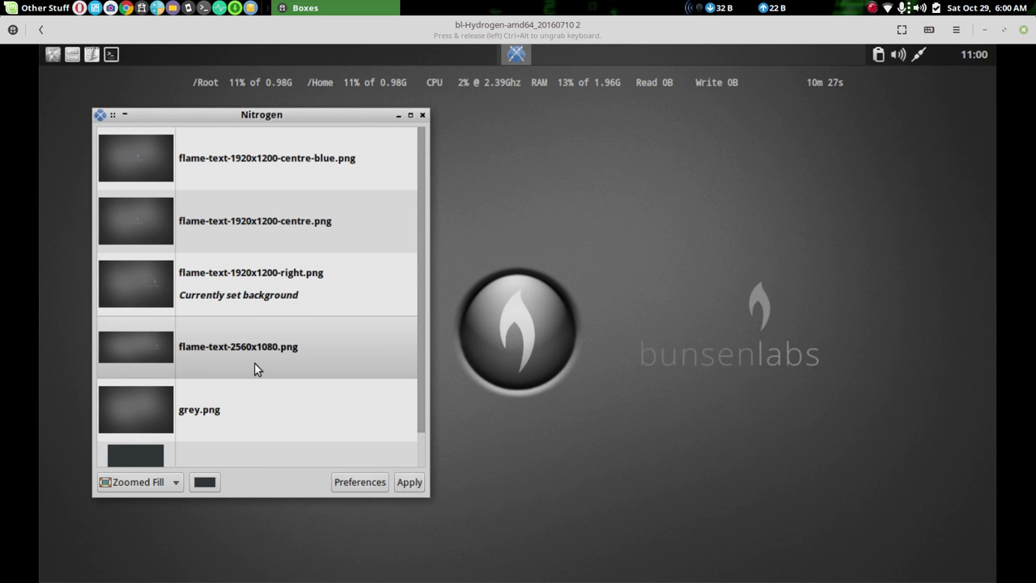
{"action": "left_click", "coordinate": [407, 484]}
{"action": "left_click", "coordinate": [316, 429]}
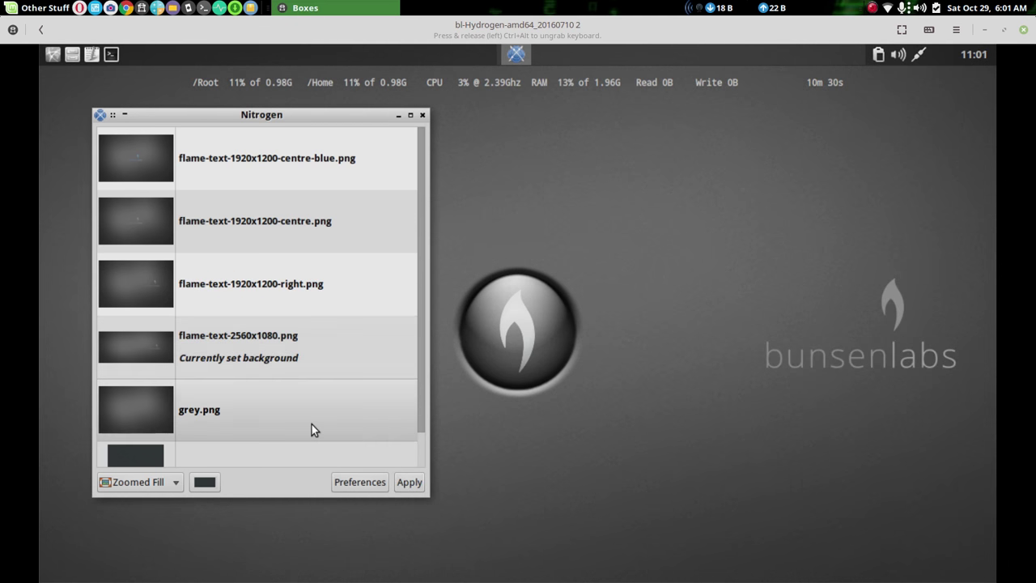
{"action": "left_click", "coordinate": [408, 481]}
Set the background back to flame-text-1920x1200-right.png and close the wallpaper chooser
{"action": "scroll", "coordinate": [312, 345], "scroll_direction": "down", "scroll_amount": 1}
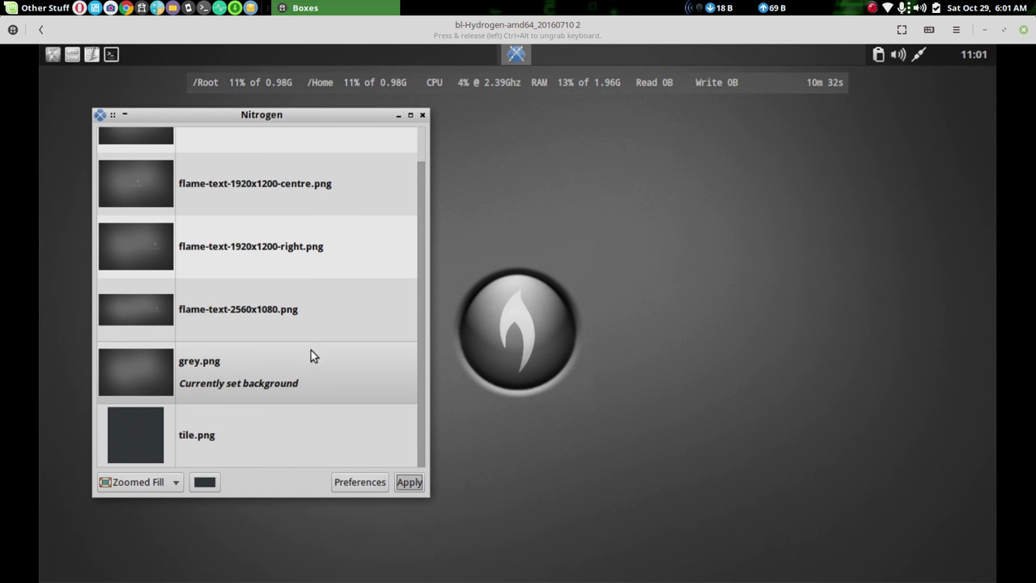
{"action": "scroll", "coordinate": [309, 354], "scroll_direction": "up", "scroll_amount": 1}
{"action": "left_click", "coordinate": [291, 306]}
{"action": "left_click", "coordinate": [407, 481]}
{"action": "left_click", "coordinate": [422, 114]}
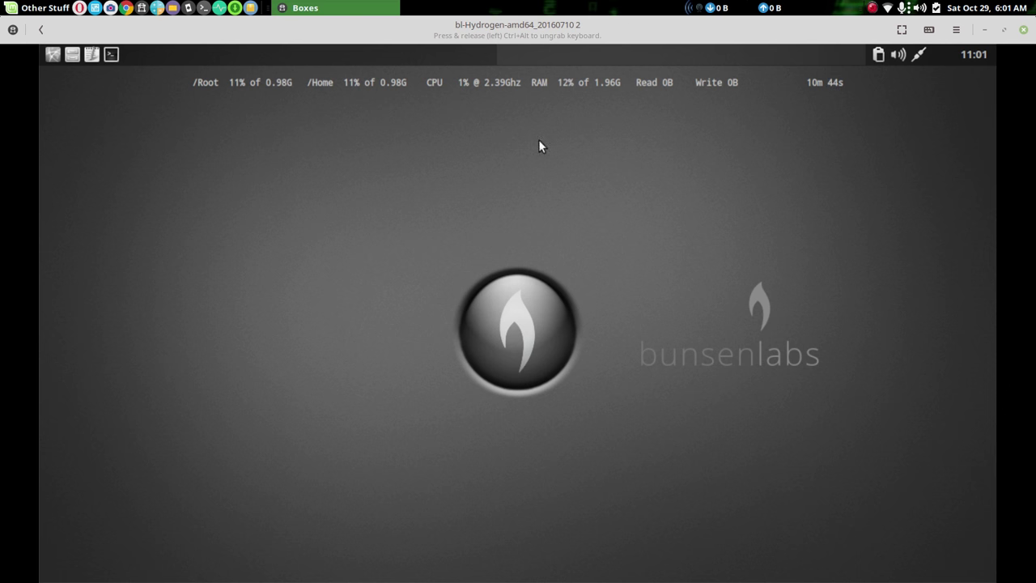
Open the file manager at the user's home folder and move its window aside
{"action": "left_click", "coordinate": [72, 54]}
{"action": "left_click_drag", "start_coordinate": [248, 285], "coordinate": [217, 123]}
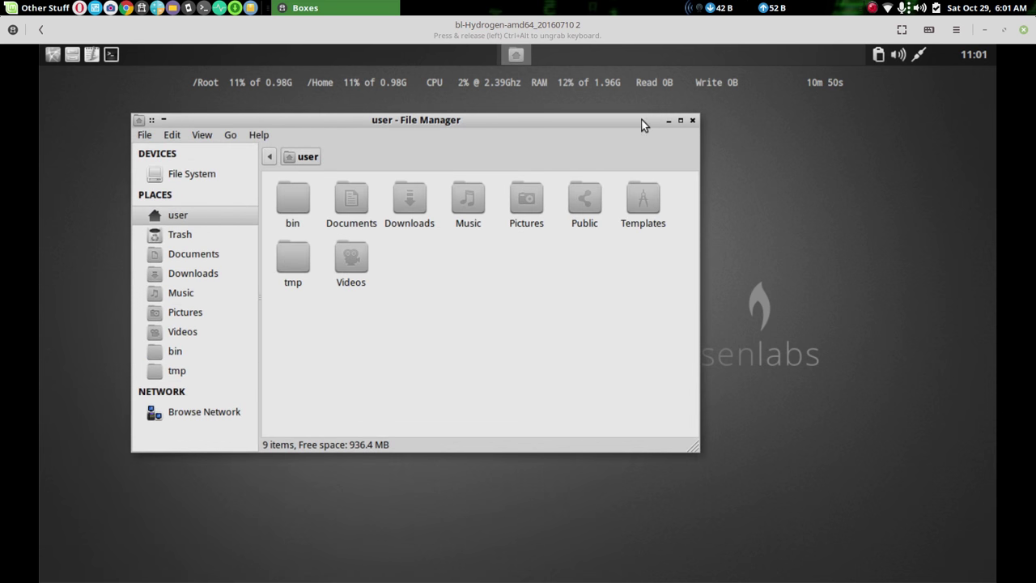
{"action": "left_click_drag", "start_coordinate": [639, 121], "coordinate": [604, 111]}
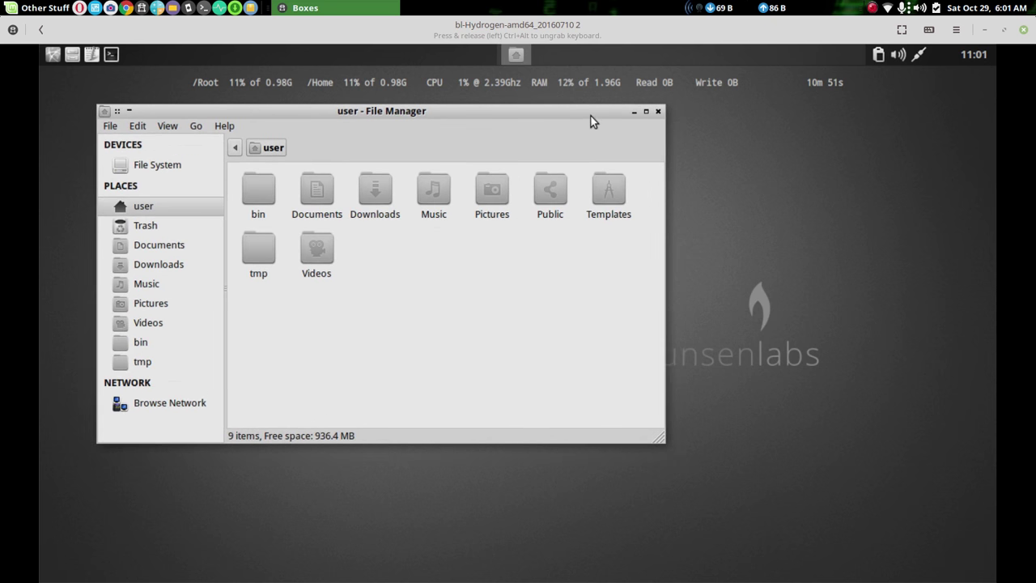
View the file manager's About information, then close it and the file manager window
{"action": "left_click", "coordinate": [223, 127]}
{"action": "left_click", "coordinate": [230, 156]}
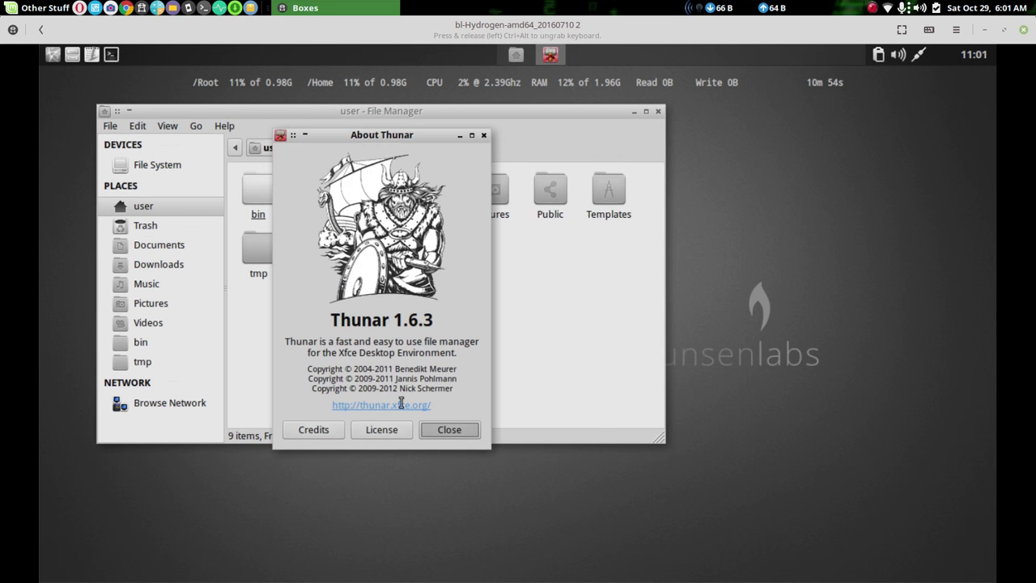
{"action": "left_click", "coordinate": [432, 430]}
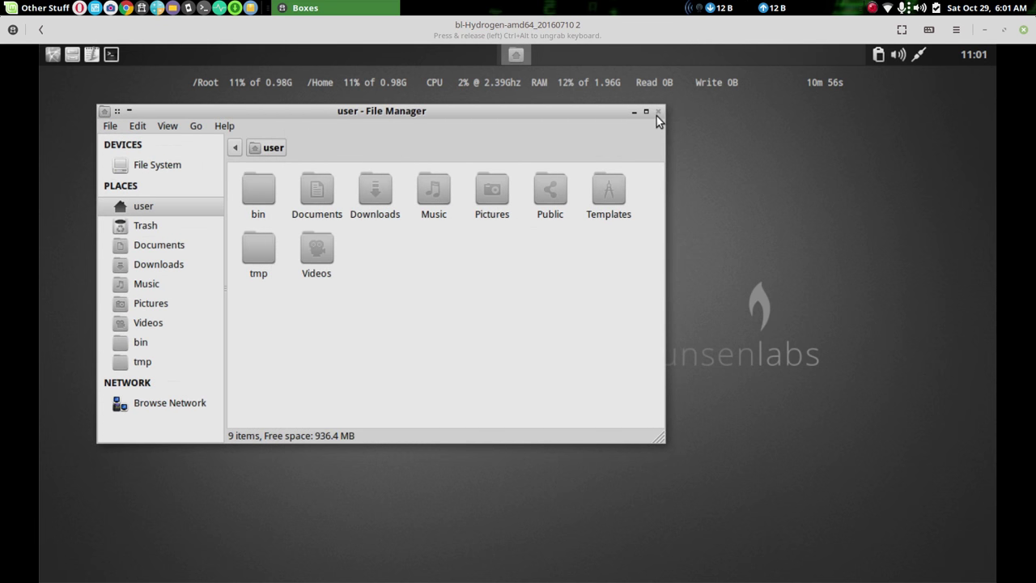
{"action": "mouse_move", "coordinate": [561, 112]}
{"action": "left_mouse_down"}
{"action": "mouse_move", "coordinate": [577, 123]}
{"action": "mouse_move", "coordinate": [566, 123]}
{"action": "left_mouse_up"}
{"action": "left_click", "coordinate": [663, 123]}
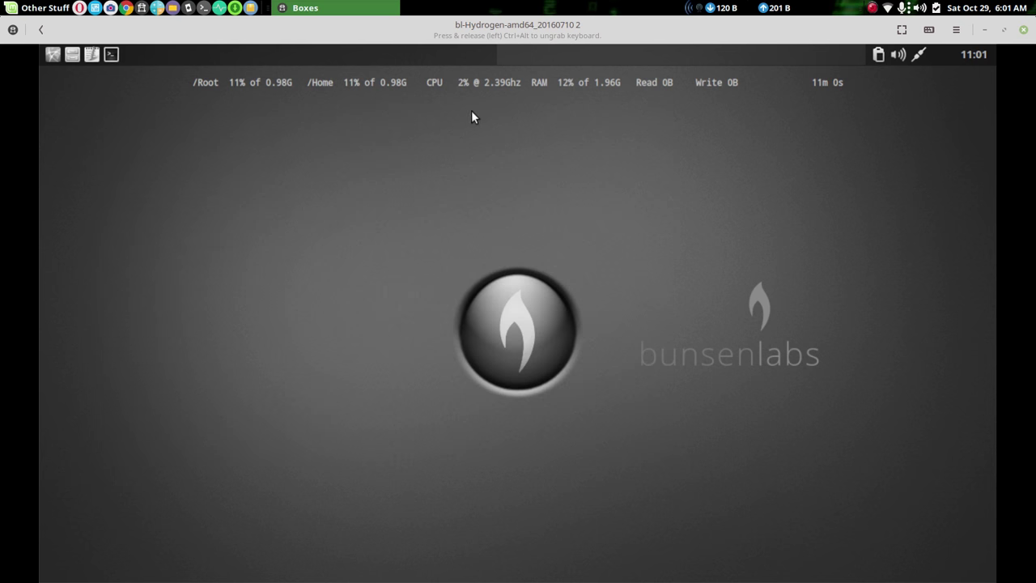
Open the desktop's Appearance preferences and a file manager window showing the user's home folder
{"action": "right_click", "coordinate": [422, 112]}
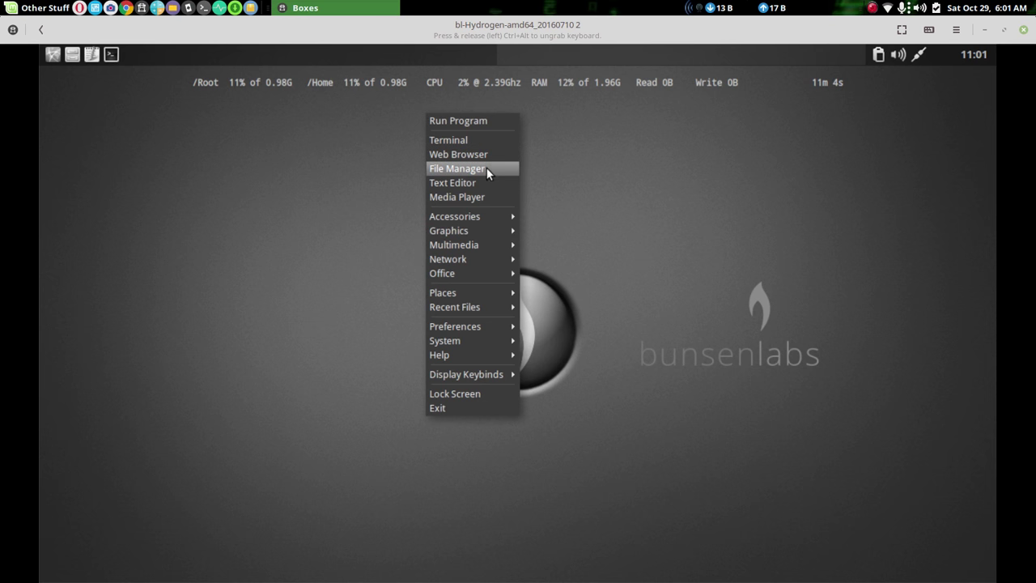
{"action": "mouse_move", "coordinate": [481, 332]}
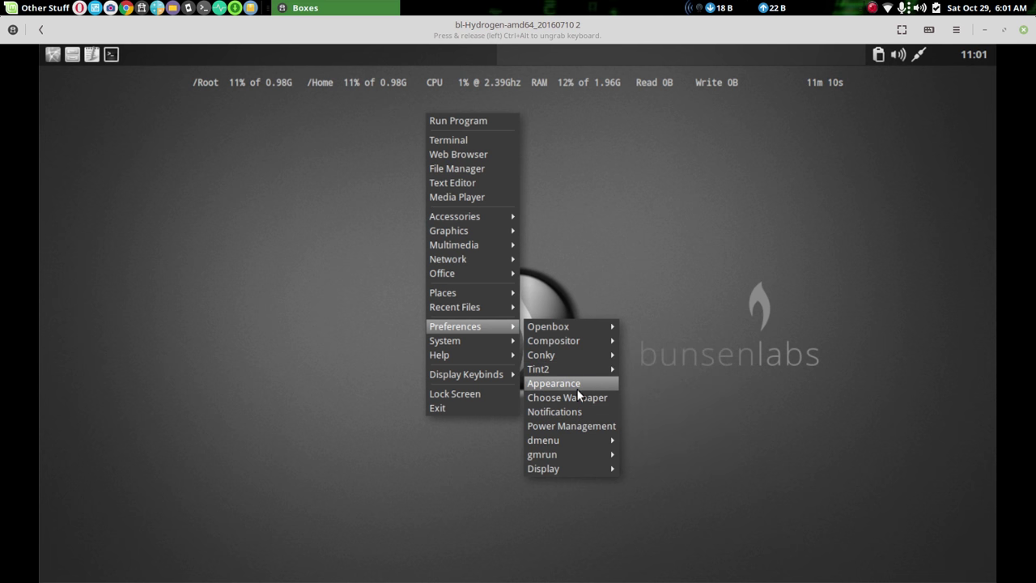
{"action": "mouse_move", "coordinate": [572, 373]}
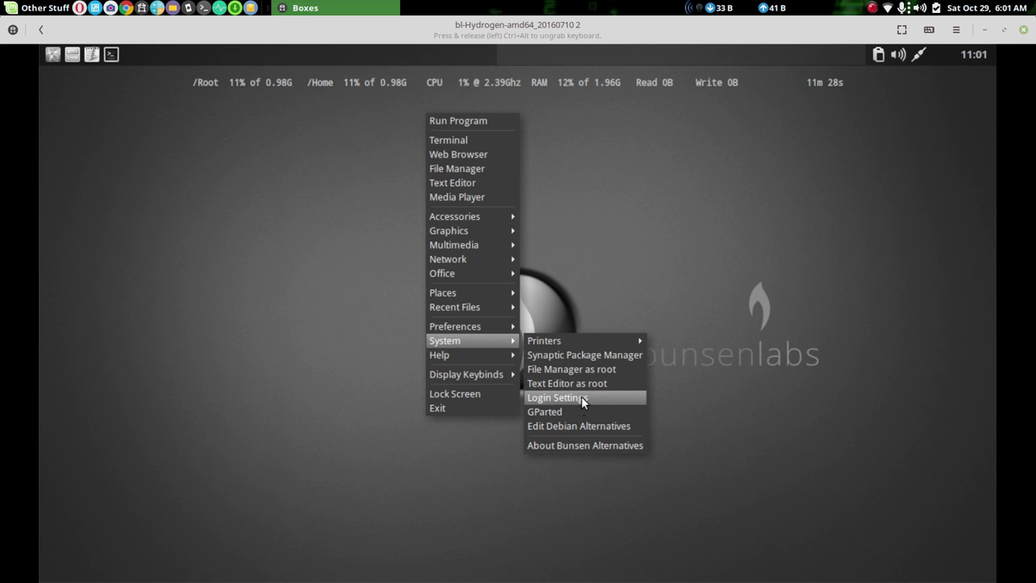
{"action": "mouse_move", "coordinate": [505, 379]}
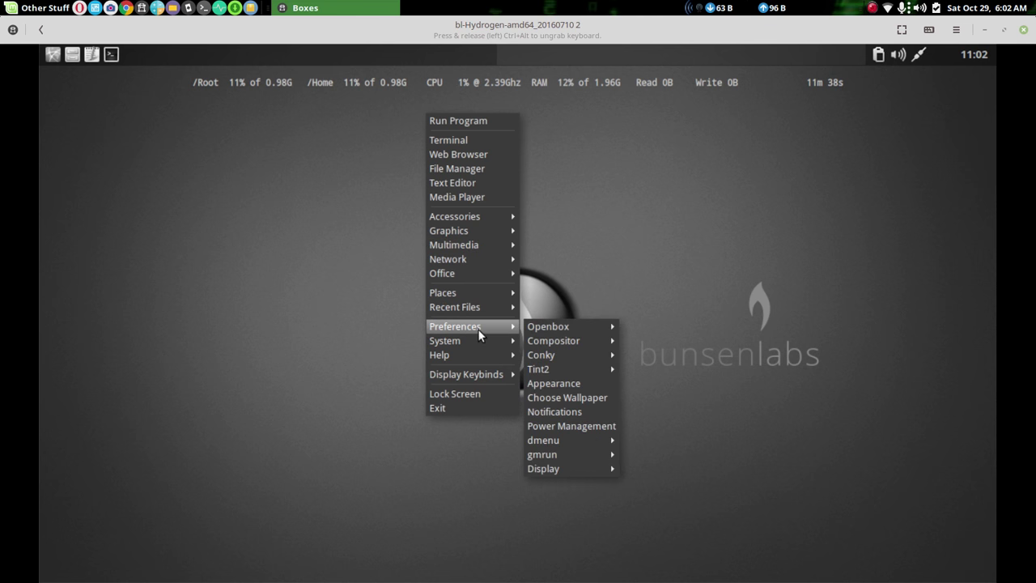
{"action": "left_click", "coordinate": [565, 383]}
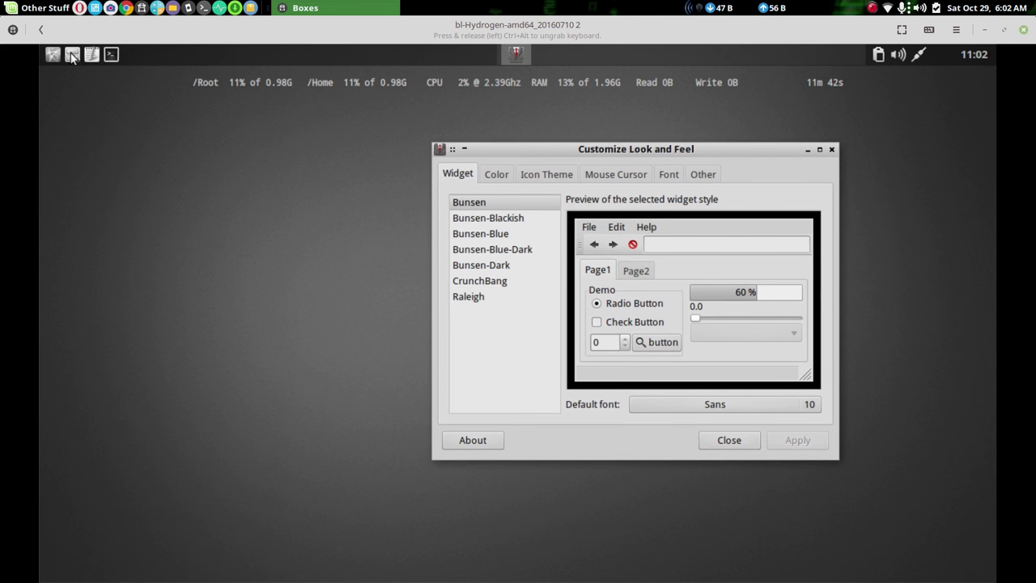
{"action": "left_click", "coordinate": [71, 55]}
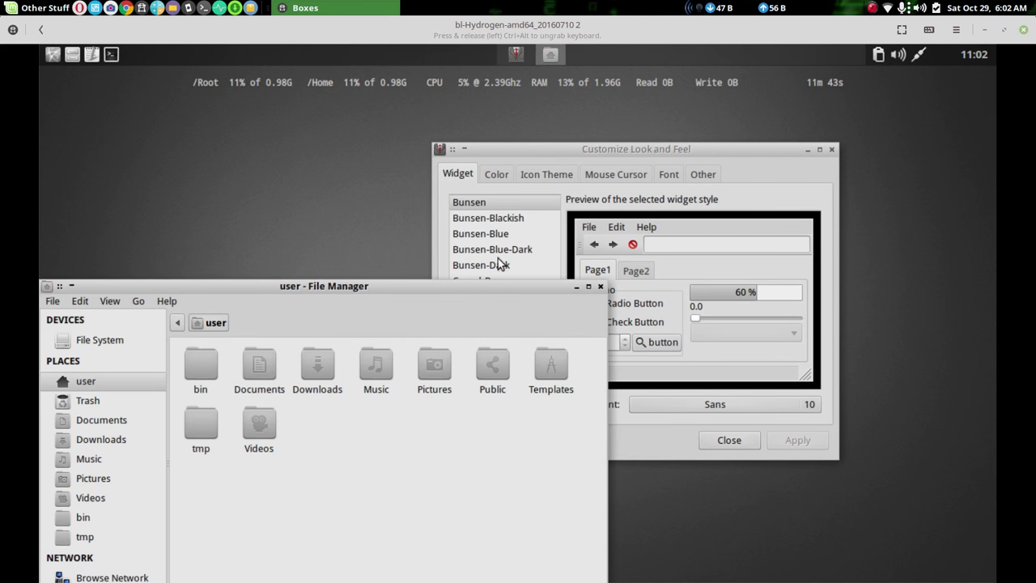
Try out the Bunsen-Blue-Dark widget style by applying it
{"action": "left_click", "coordinate": [506, 171]}
{"action": "left_click", "coordinate": [470, 173]}
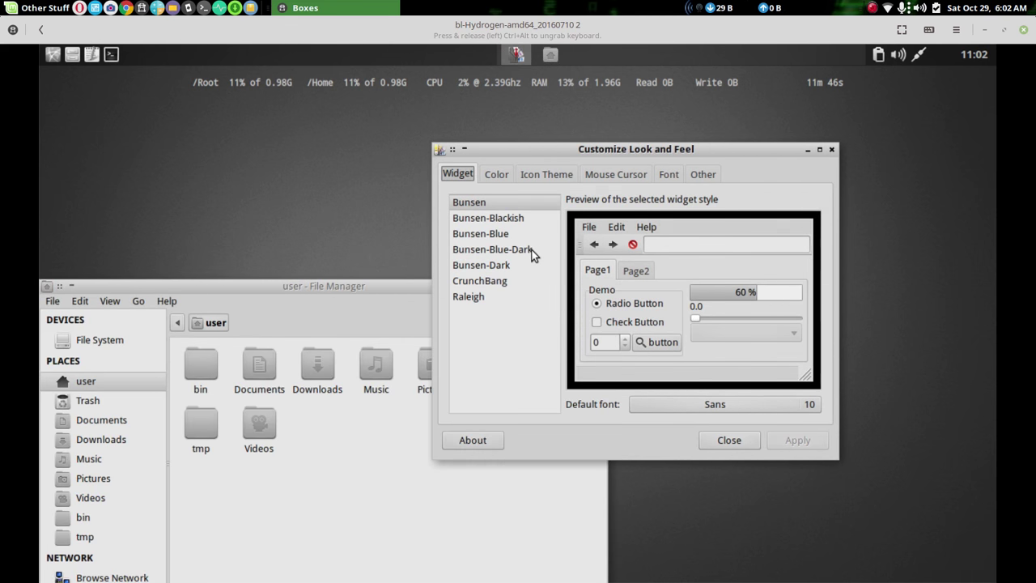
{"action": "left_click", "coordinate": [534, 251]}
{"action": "left_click", "coordinate": [815, 440]}
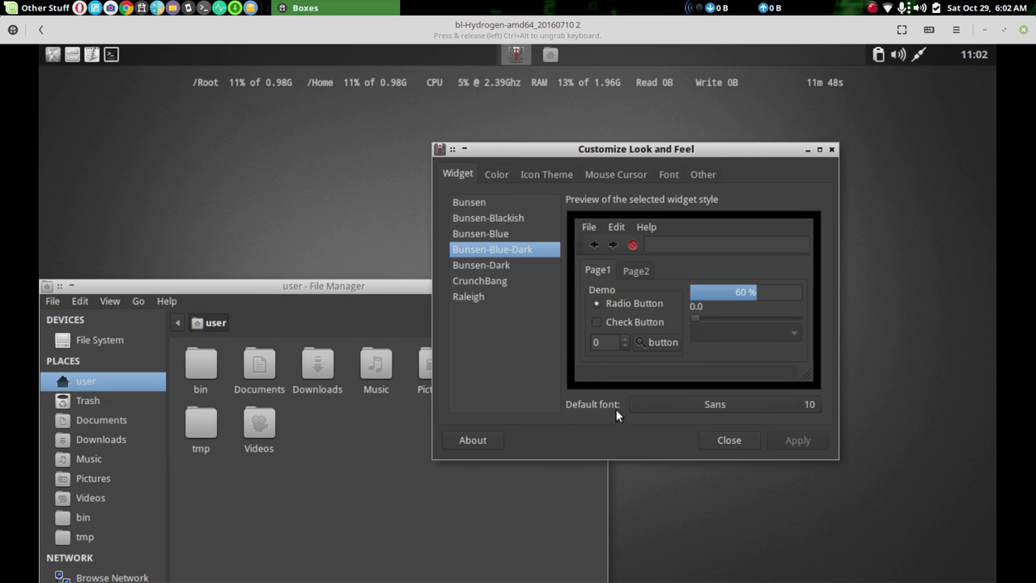
Preview the Bunsen-Blue and Bunsen-Blackish widget styles and apply Bunsen-Dark
{"action": "left_click", "coordinate": [486, 234]}
{"action": "left_click", "coordinate": [497, 221]}
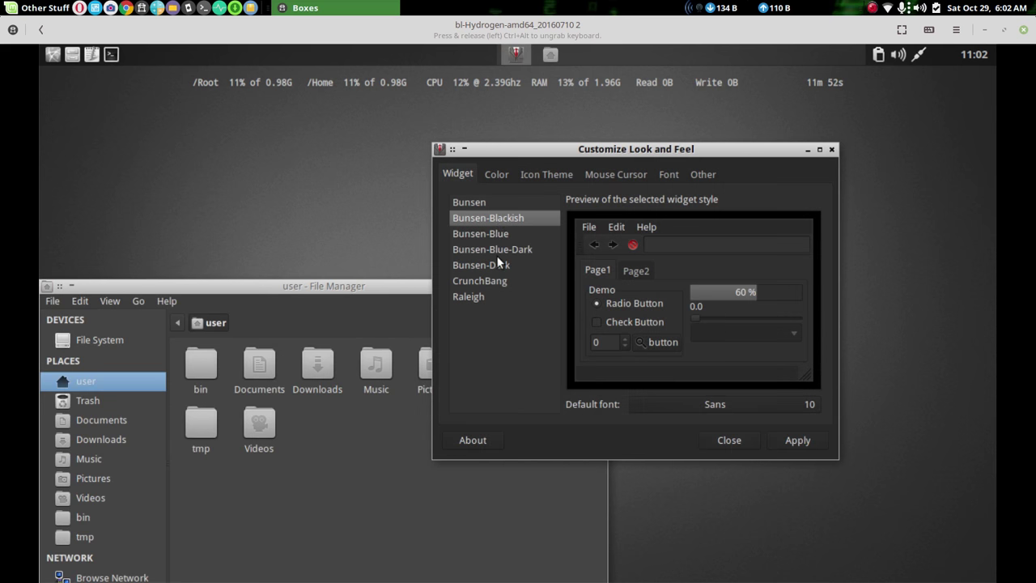
{"action": "left_click", "coordinate": [492, 266]}
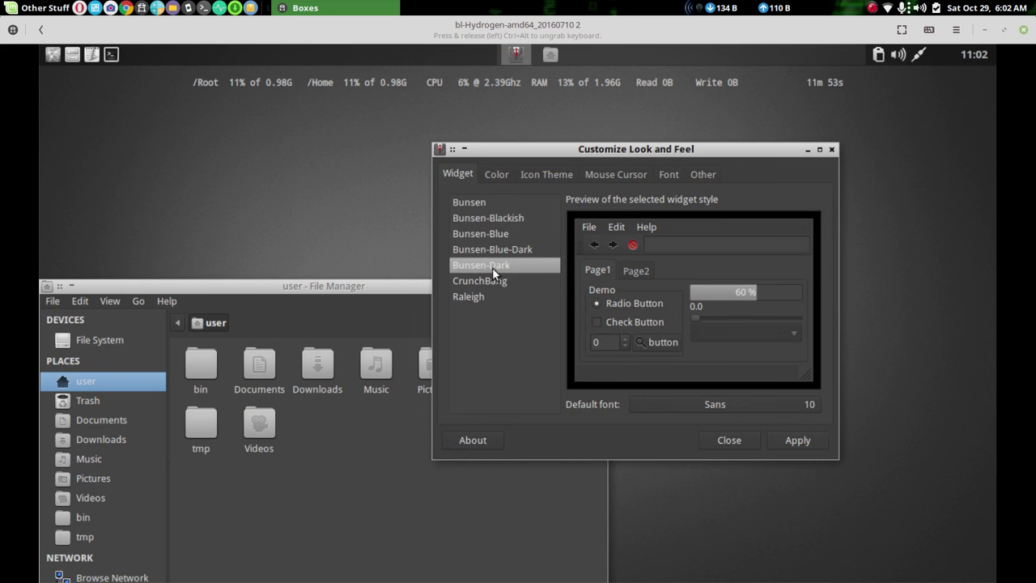
{"action": "left_click", "coordinate": [795, 439]}
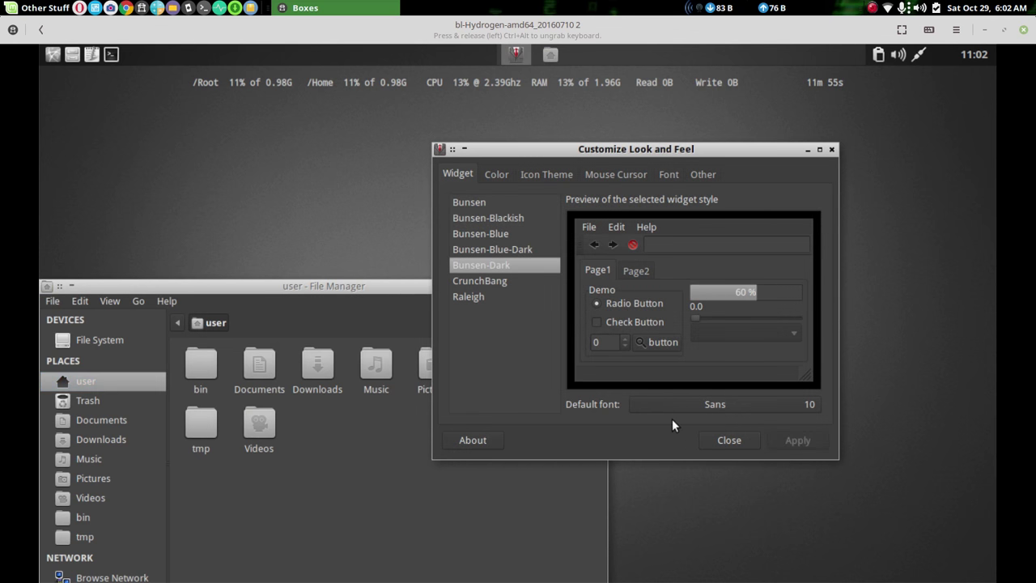
Look through the icon theme, mouse cursor, font and color settings of Customize Look and Feel
{"action": "left_click", "coordinate": [547, 177]}
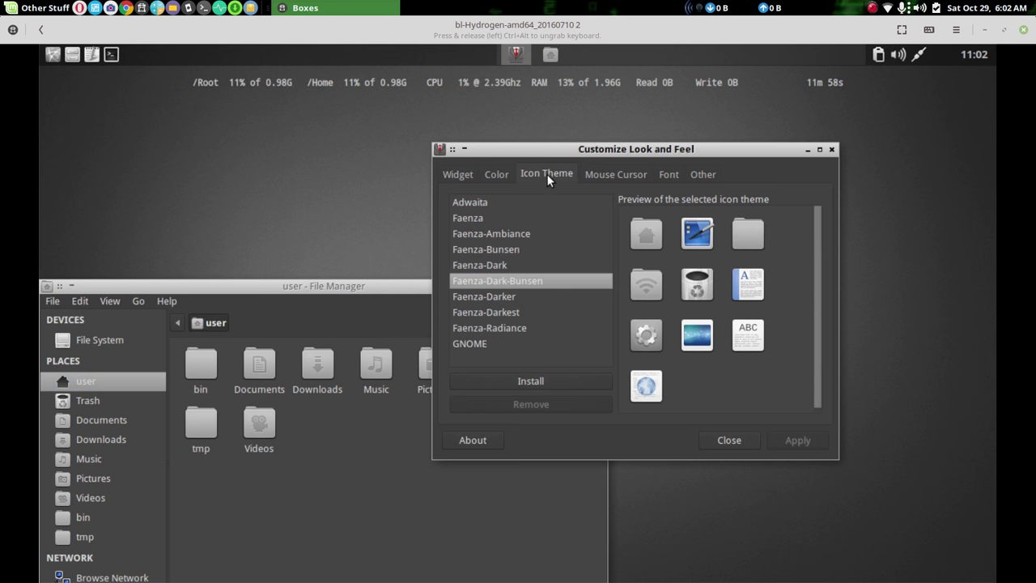
{"action": "left_click", "coordinate": [611, 174]}
{"action": "left_click", "coordinate": [668, 174]}
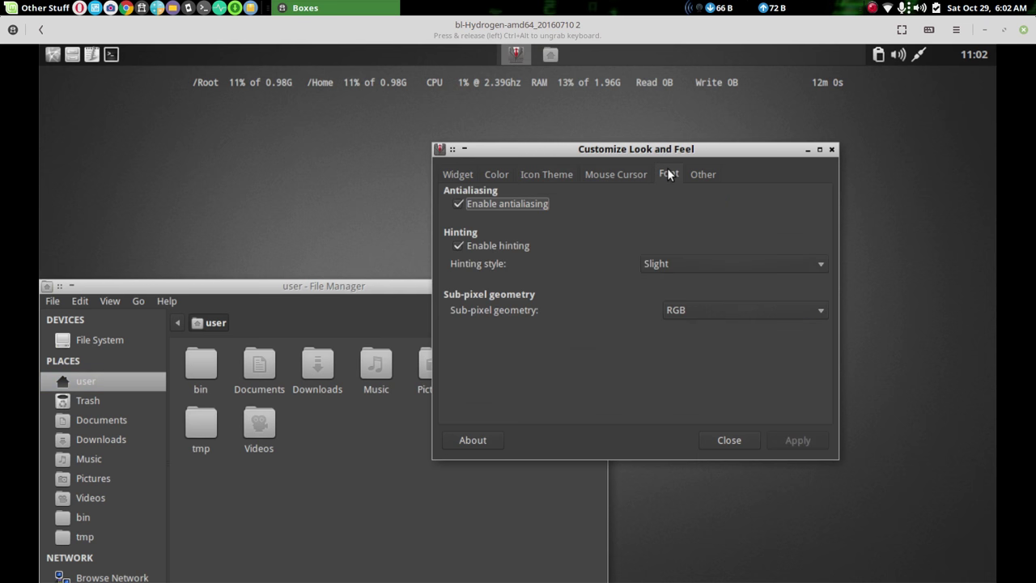
{"action": "left_click", "coordinate": [496, 174]}
Browse the desktop menu's categories, open Openbox's menu.xml for editing, and close the editor without changes
{"action": "right_click", "coordinate": [319, 140]}
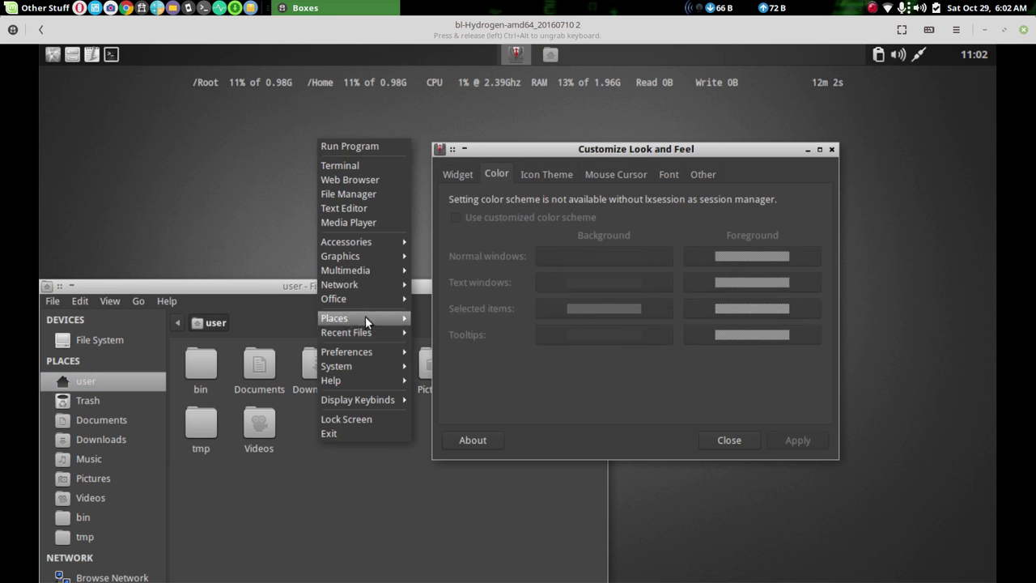
{"action": "mouse_move", "coordinate": [364, 353]}
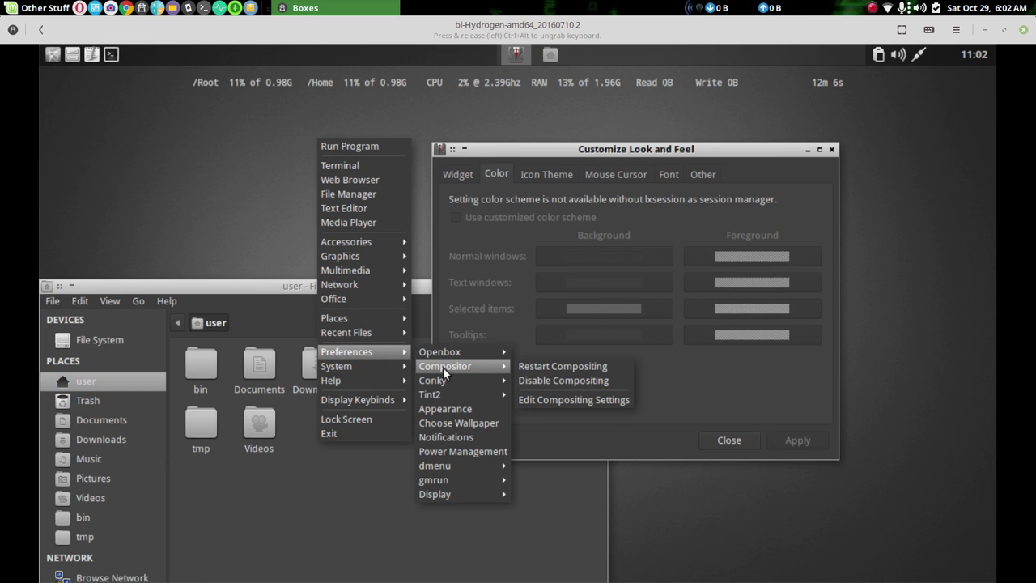
{"action": "mouse_move", "coordinate": [448, 356]}
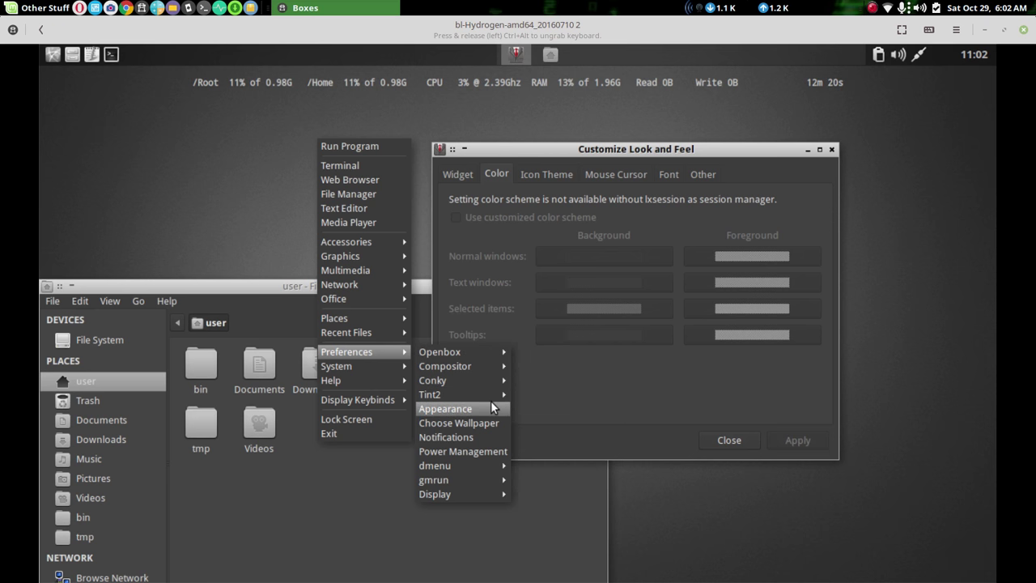
{"action": "mouse_move", "coordinate": [370, 248]}
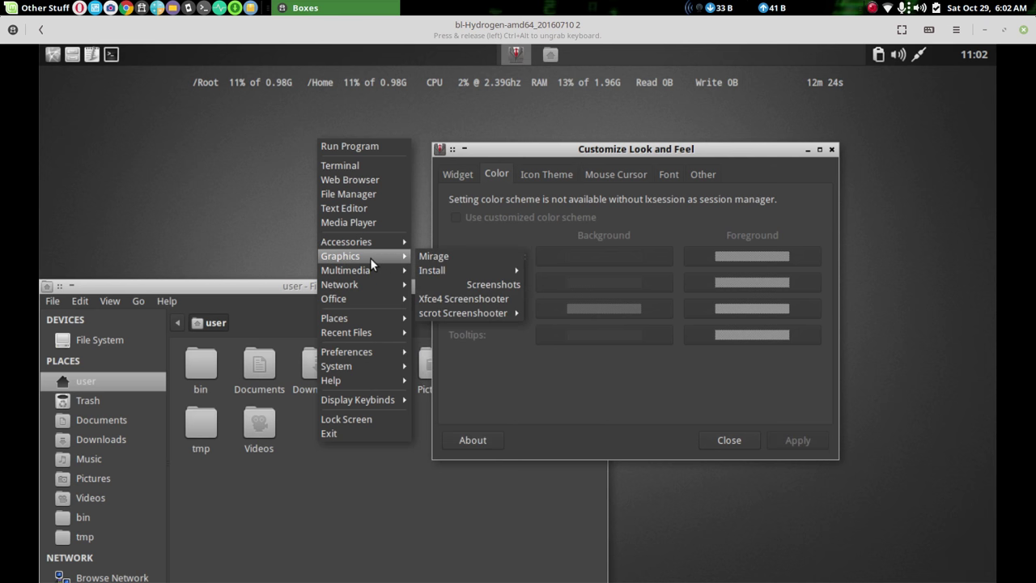
{"action": "mouse_move", "coordinate": [372, 287]}
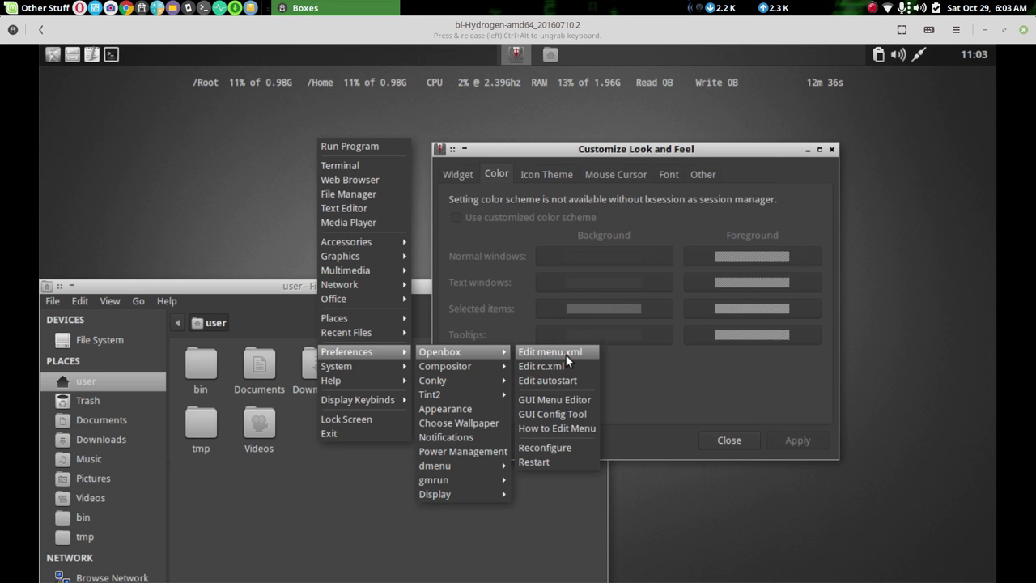
{"action": "left_click", "coordinate": [566, 354]}
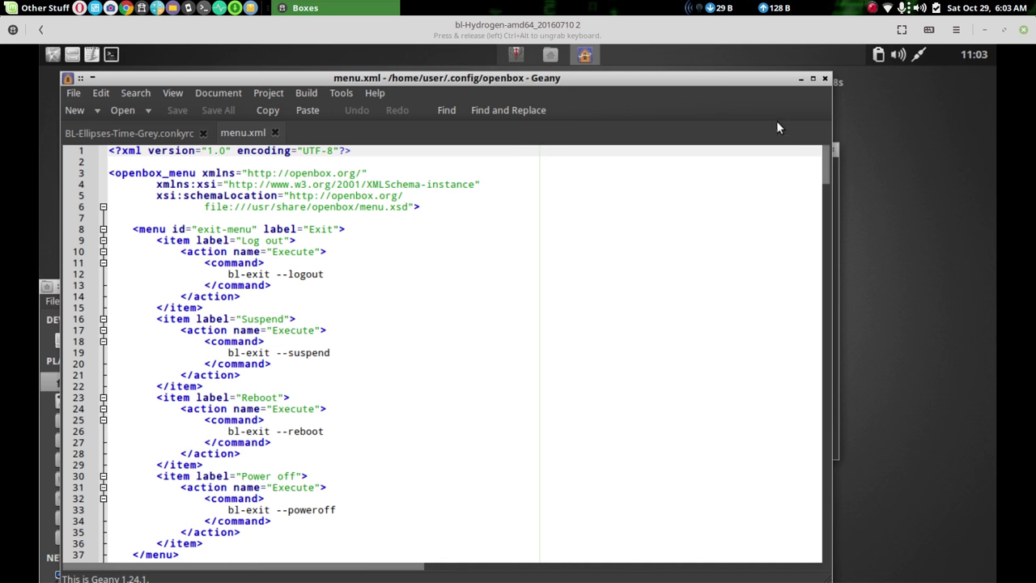
{"action": "left_click", "coordinate": [824, 78]}
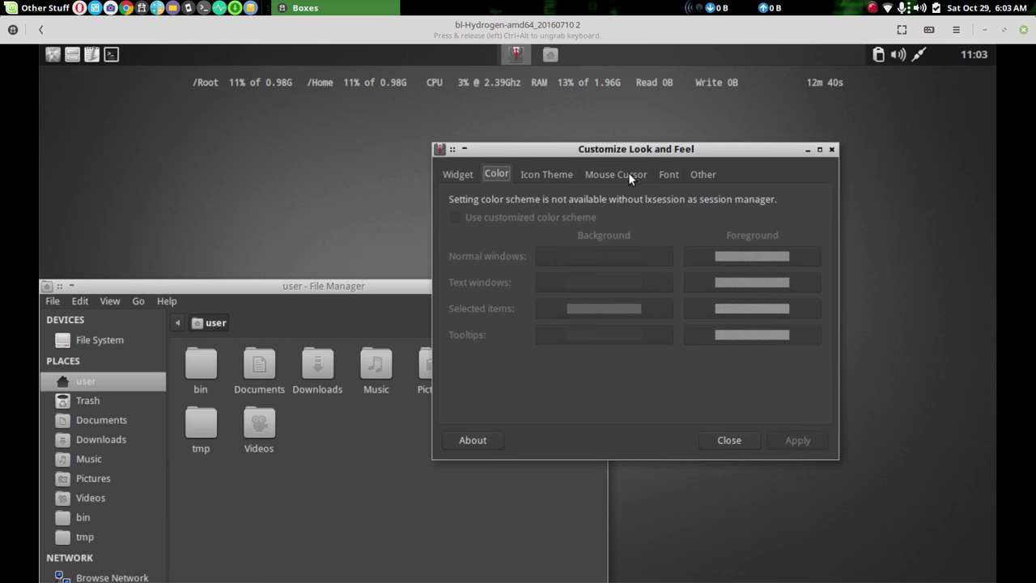
Review the font, other, color, icon theme and mouse cursor settings again, ending on the widget styles
{"action": "left_click", "coordinate": [669, 174]}
{"action": "left_click", "coordinate": [703, 174]}
{"action": "left_click", "coordinate": [498, 174]}
{"action": "left_click", "coordinate": [531, 174]}
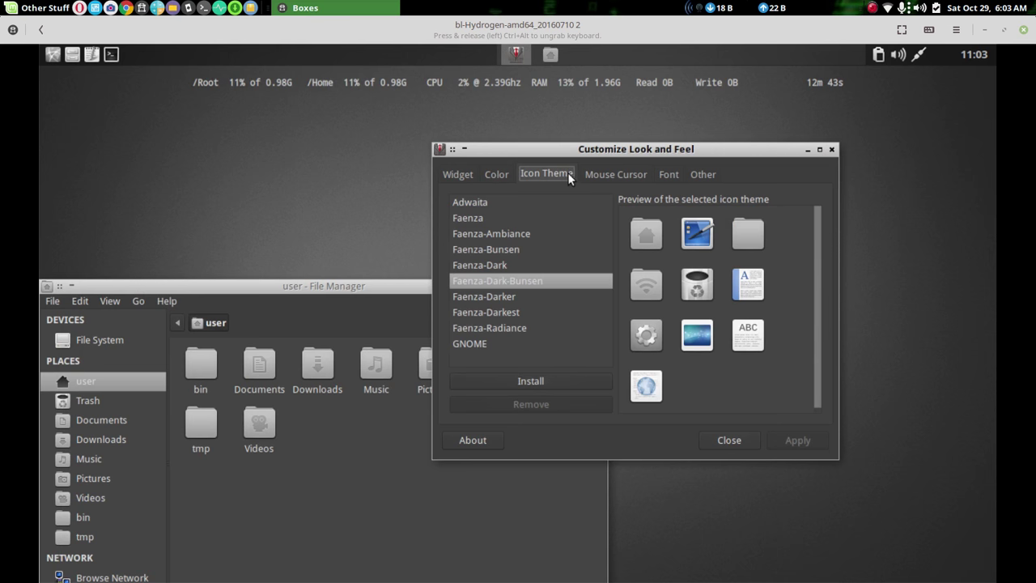
{"action": "left_click", "coordinate": [610, 176]}
{"action": "left_click", "coordinate": [458, 175]}
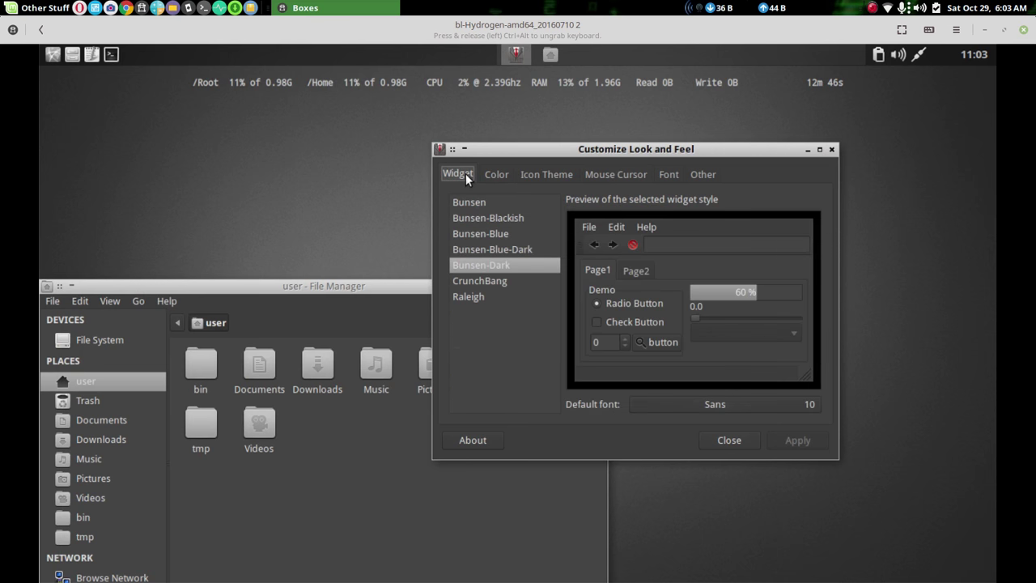
Examine the System and Preferences entries of the desktop menu, including power management, dmenu, display and compositor options
{"action": "right_click", "coordinate": [330, 153]}
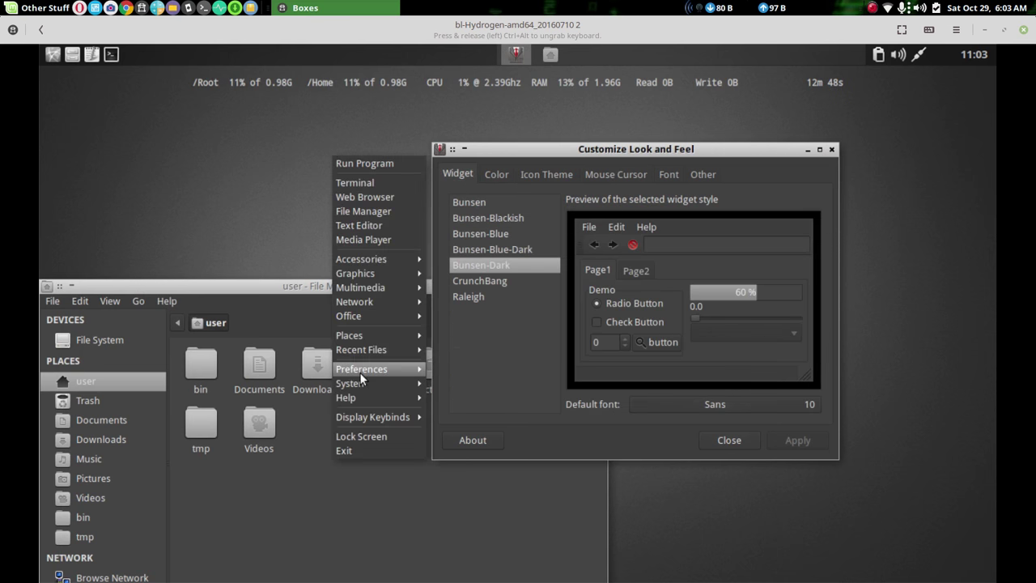
{"action": "mouse_move", "coordinate": [379, 383]}
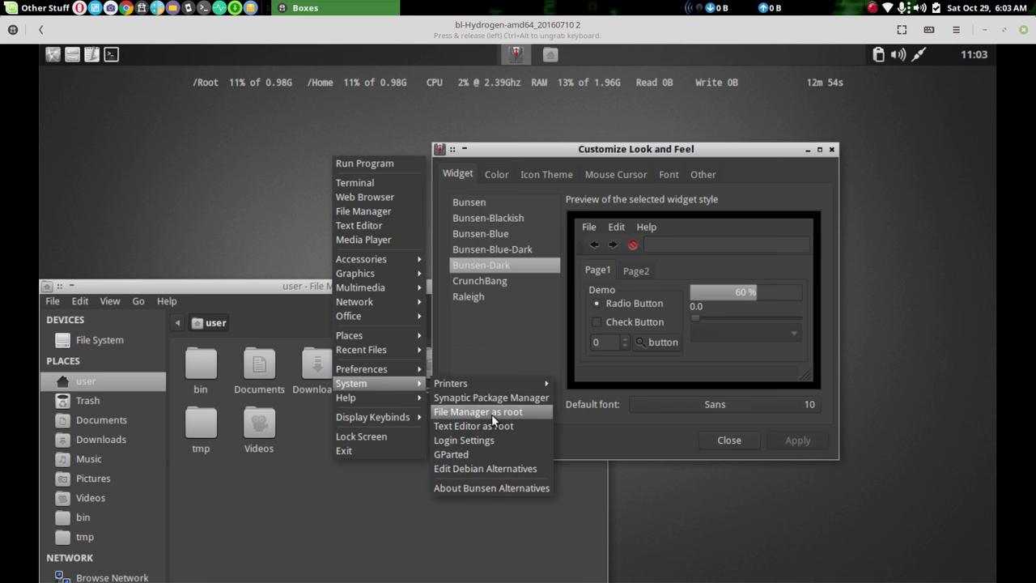
{"action": "mouse_move", "coordinate": [410, 371]}
{"action": "mouse_move", "coordinate": [496, 414]}
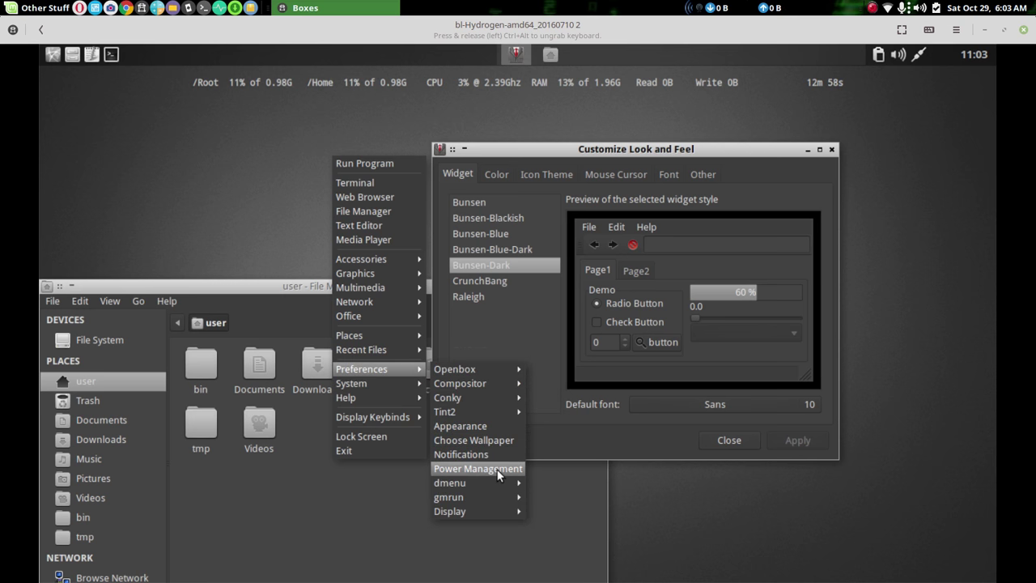
{"action": "mouse_move", "coordinate": [496, 479]}
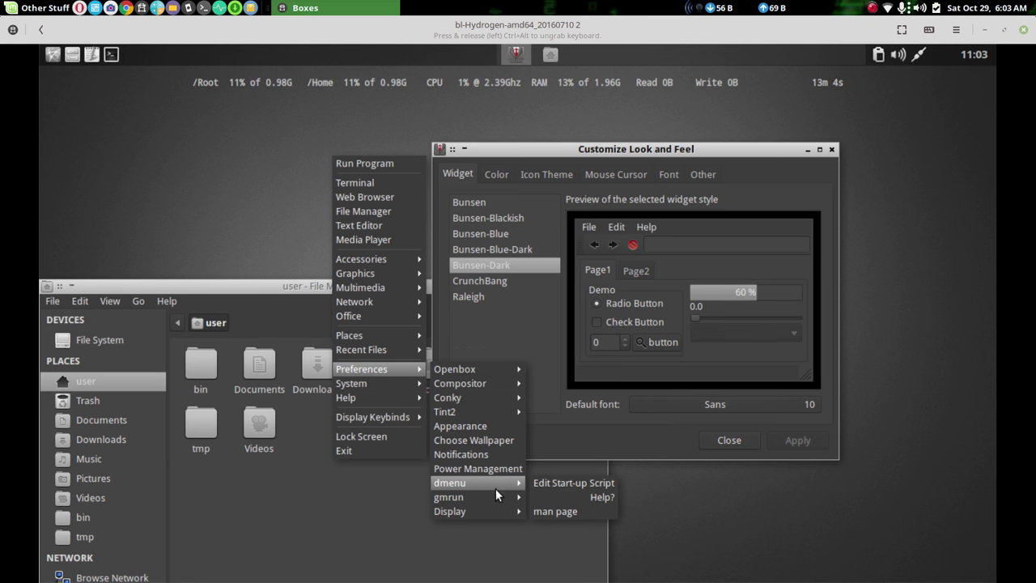
{"action": "mouse_move", "coordinate": [495, 512]}
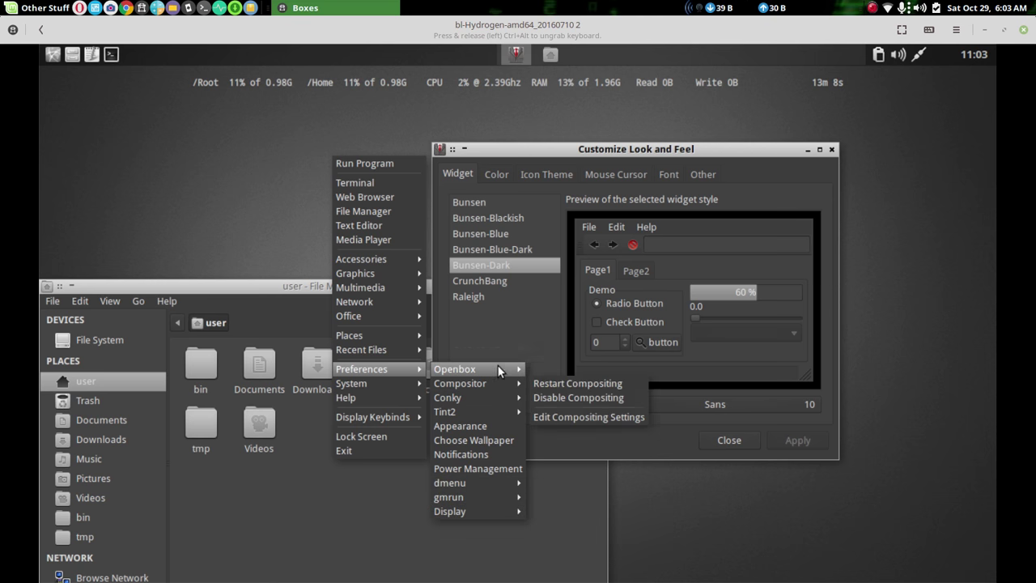
Close Customize Look and Feel, and move the file manager window up before closing it
{"action": "left_click", "coordinate": [733, 440]}
{"action": "left_click", "coordinate": [733, 440]}
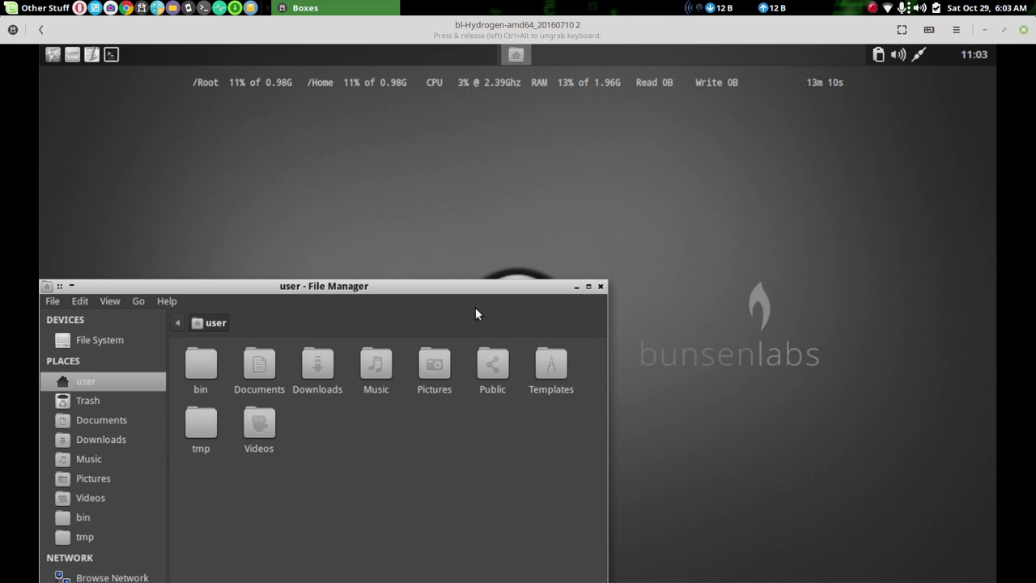
{"action": "left_click_drag", "start_coordinate": [474, 314], "coordinate": [618, 117]}
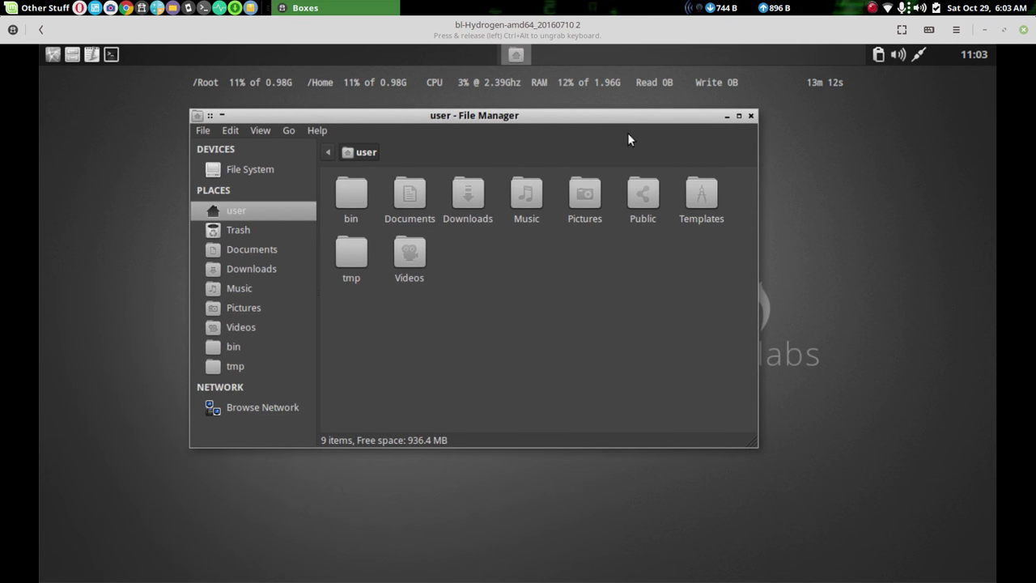
{"action": "left_click", "coordinate": [749, 117]}
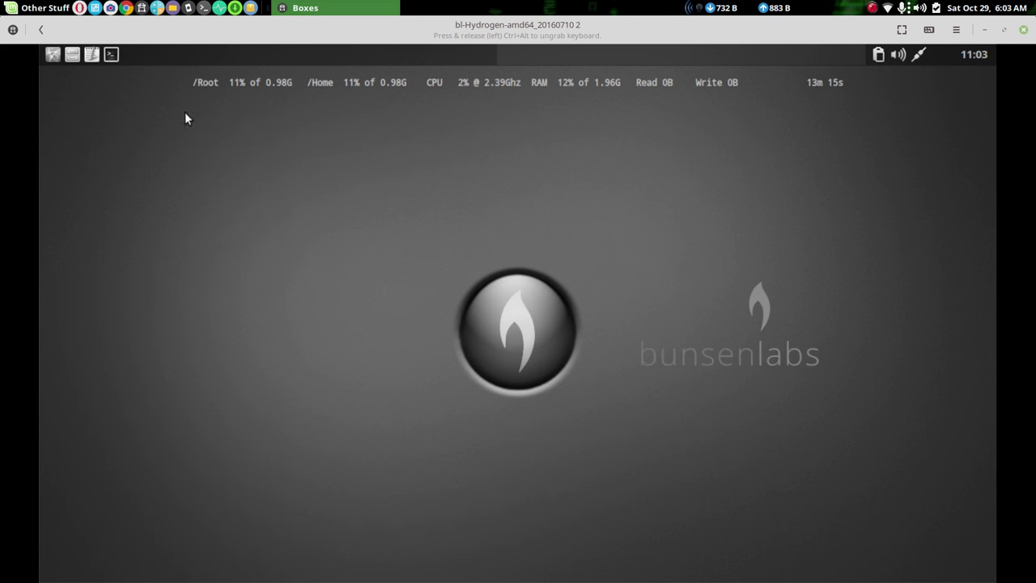
Reopen the file manager at the home folder, move its window up and close it
{"action": "left_click", "coordinate": [72, 54]}
{"action": "left_click_drag", "start_coordinate": [184, 286], "coordinate": [290, 116]}
{"action": "left_click", "coordinate": [701, 118]}
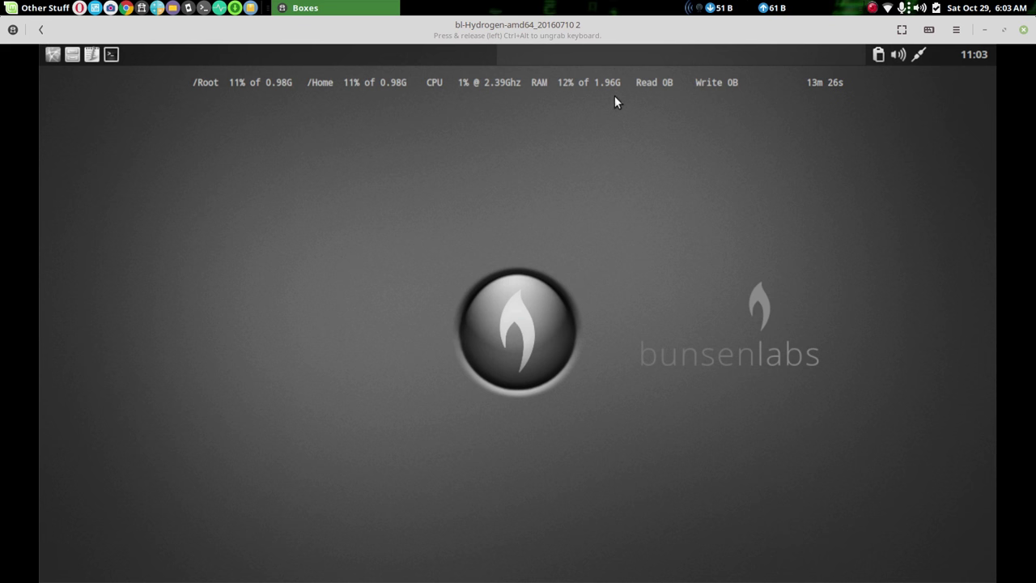
Switch to the first desktop, open the file manager there, reposition its window and close it
{"action": "left_click", "coordinate": [456, 59]}
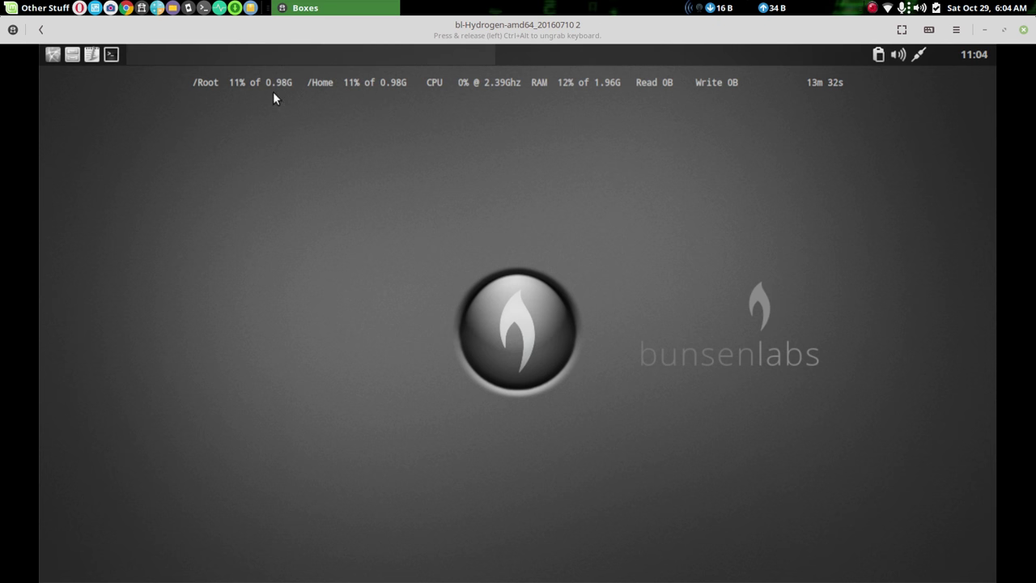
{"action": "left_click", "coordinate": [72, 54]}
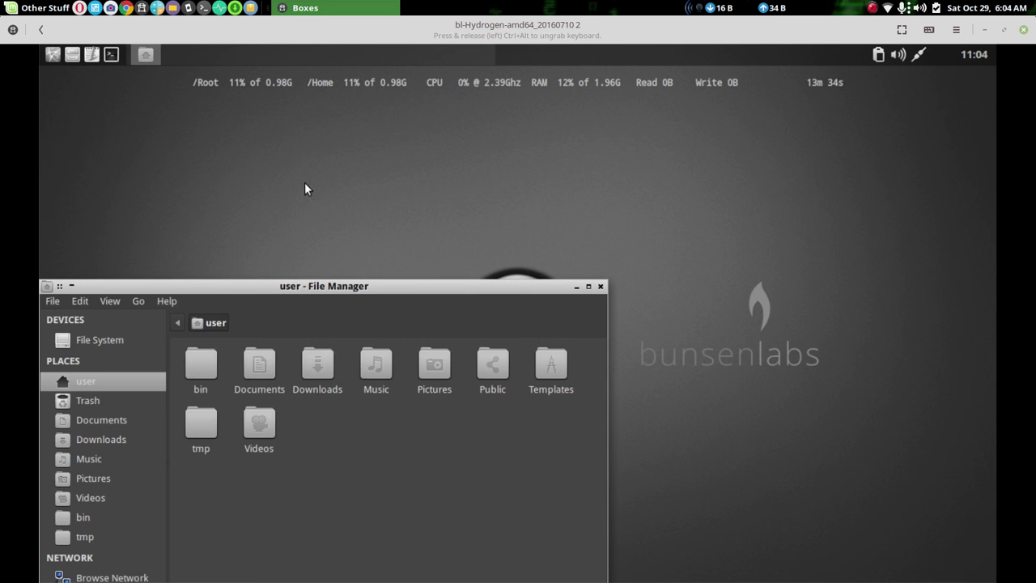
{"action": "left_click_drag", "start_coordinate": [434, 254], "coordinate": [504, 114]}
{"action": "left_click", "coordinate": [703, 116]}
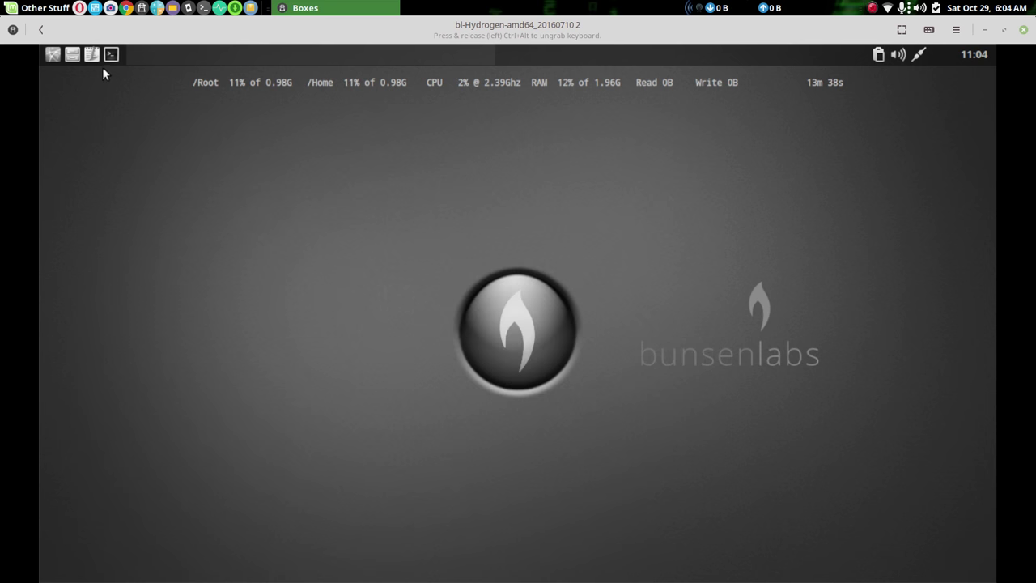
Launch the Firefox web browser, maximize its window to view the start page, and close it
{"action": "key", "text": "super+w"}
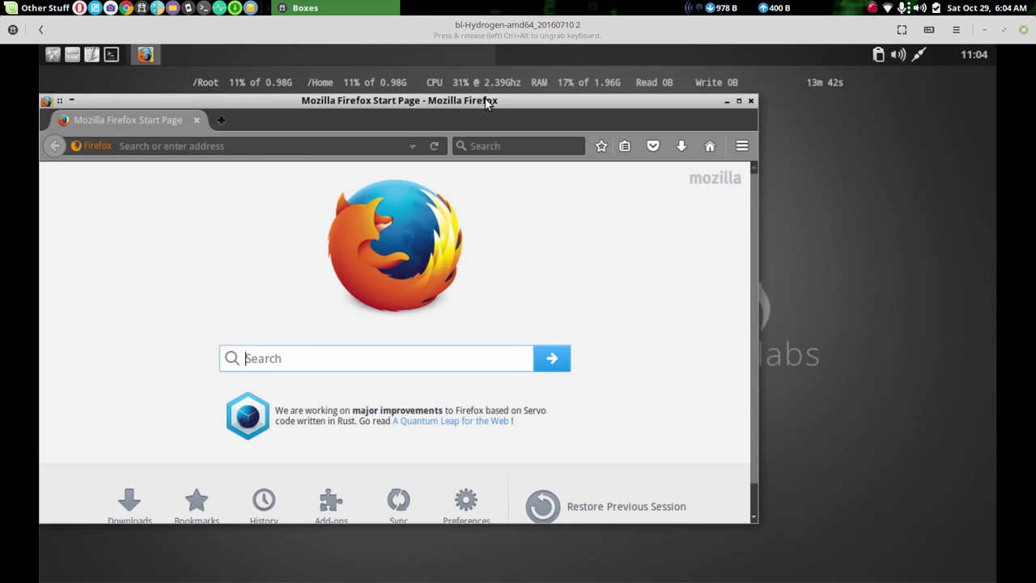
{"action": "double_click", "coordinate": [487, 100]}
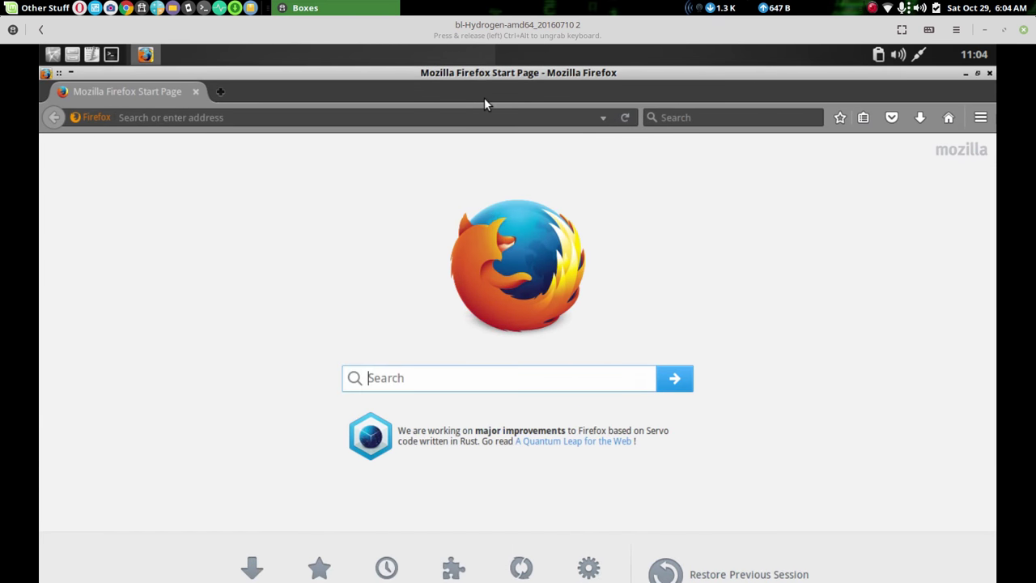
{"action": "left_click", "coordinate": [990, 72]}
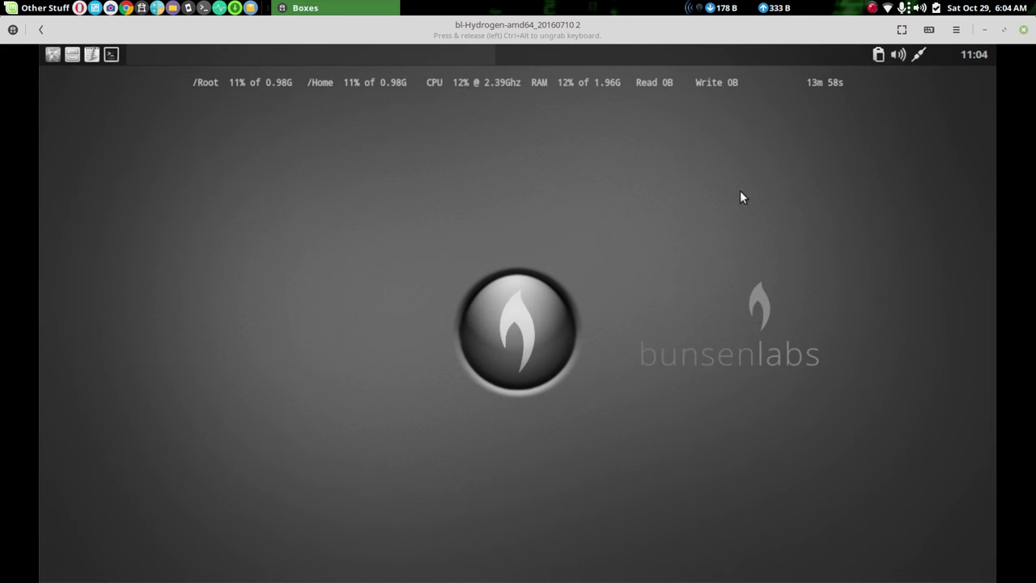